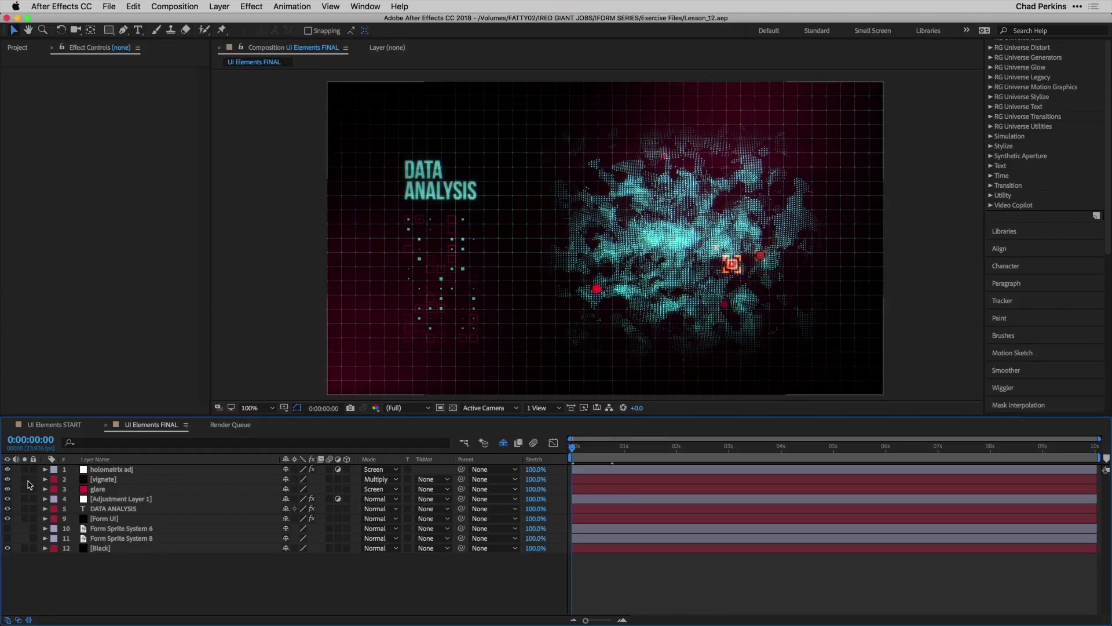
Switch to the UI Elements START composition, open the Form UI layer's Trapcode Form Designer and pause the preview.
click(62, 426)
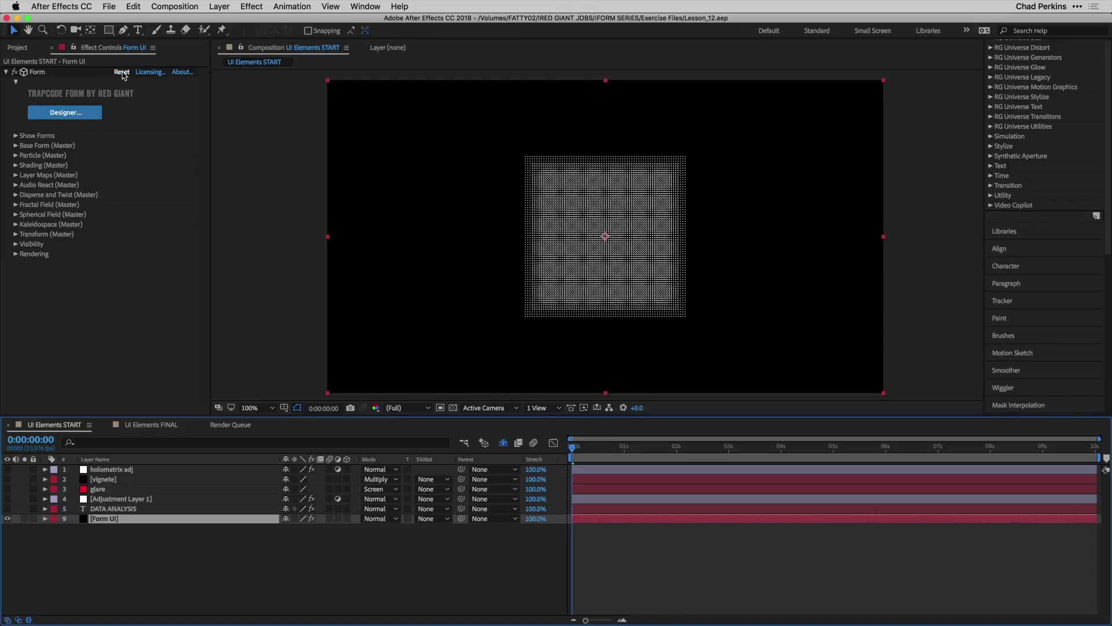
click(69, 115)
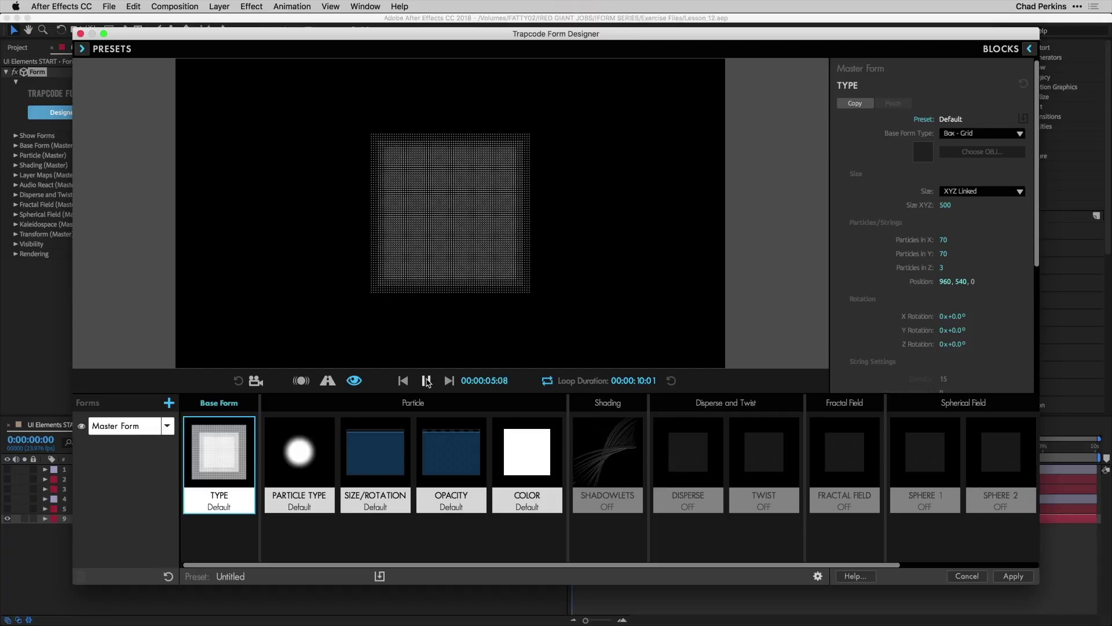
click(426, 382)
Set the Master Form's size mode to XYZ Individual, with Size X 1920 and Size Y 1080.
click(978, 199)
click(978, 210)
click(946, 205)
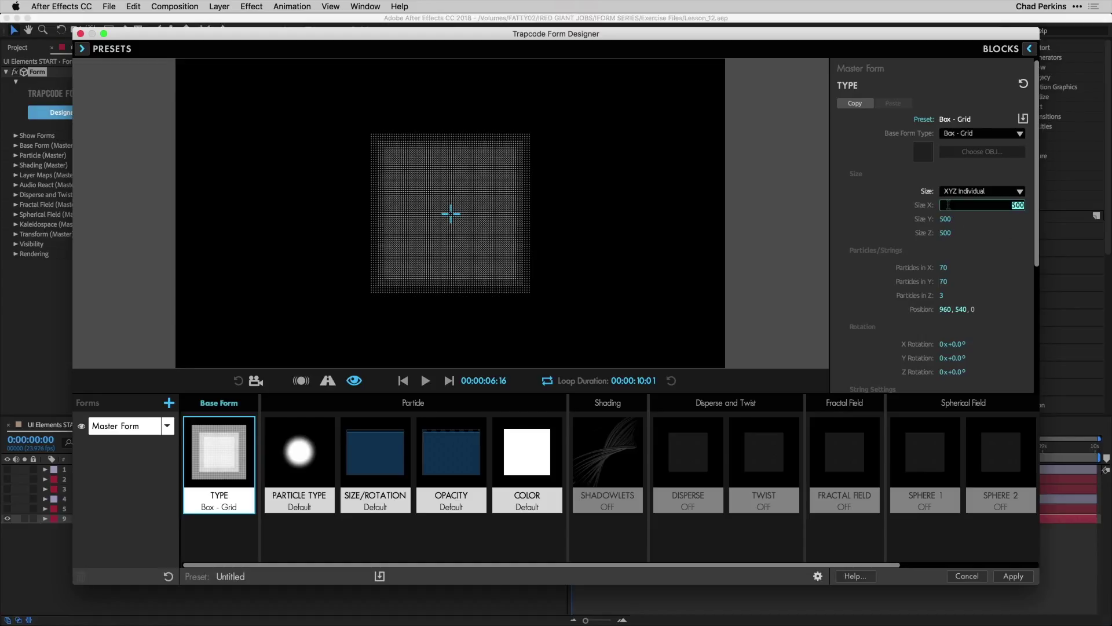
key(Tab)
text(108)
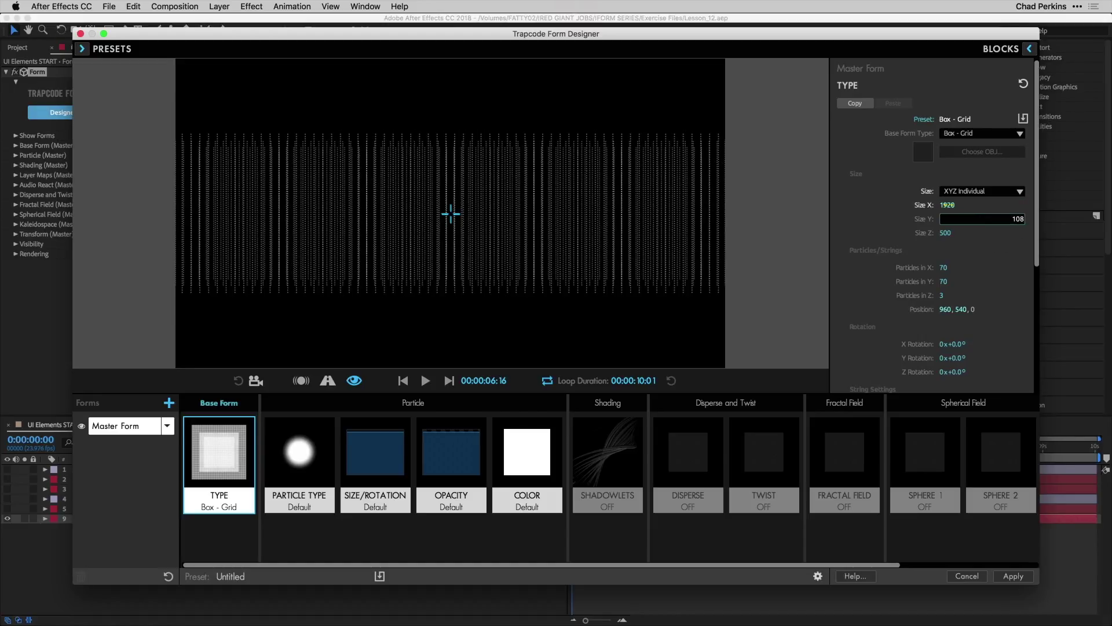
key(Tab)
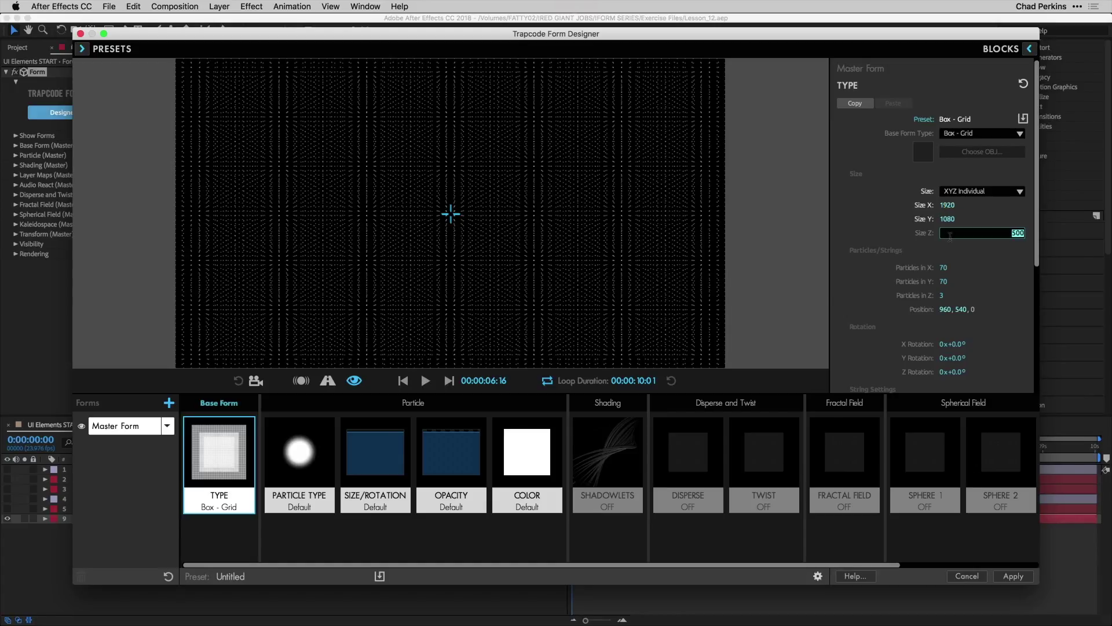
Set the Master Form's particle counts to 40 in X, 23 in Y and 1 in Z.
drag(941, 295, 938, 296)
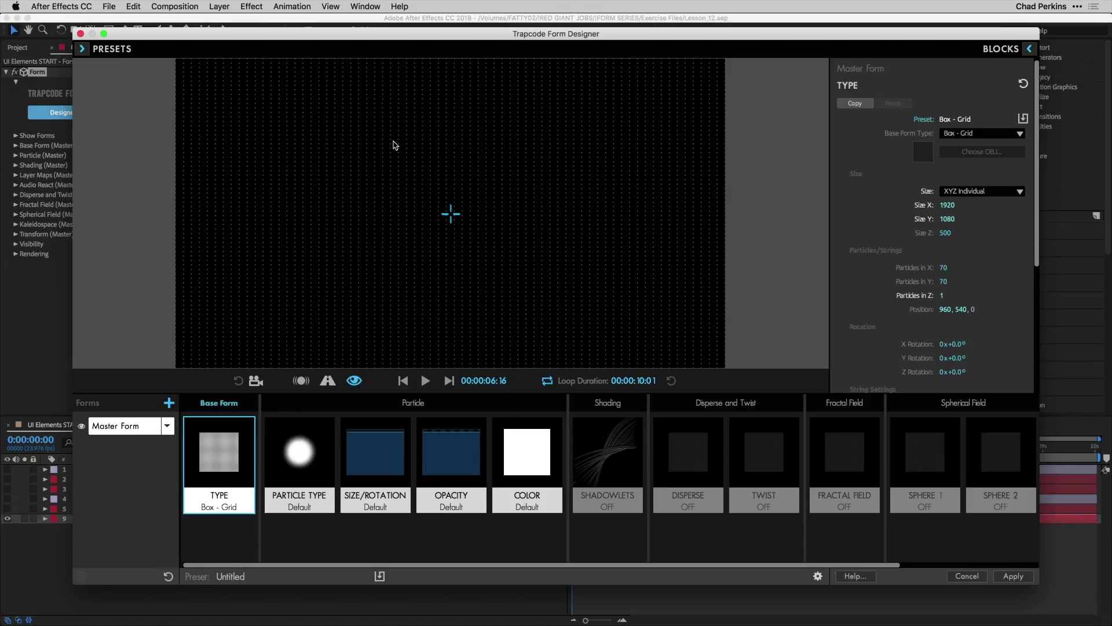
click(938, 267)
key(Tab)
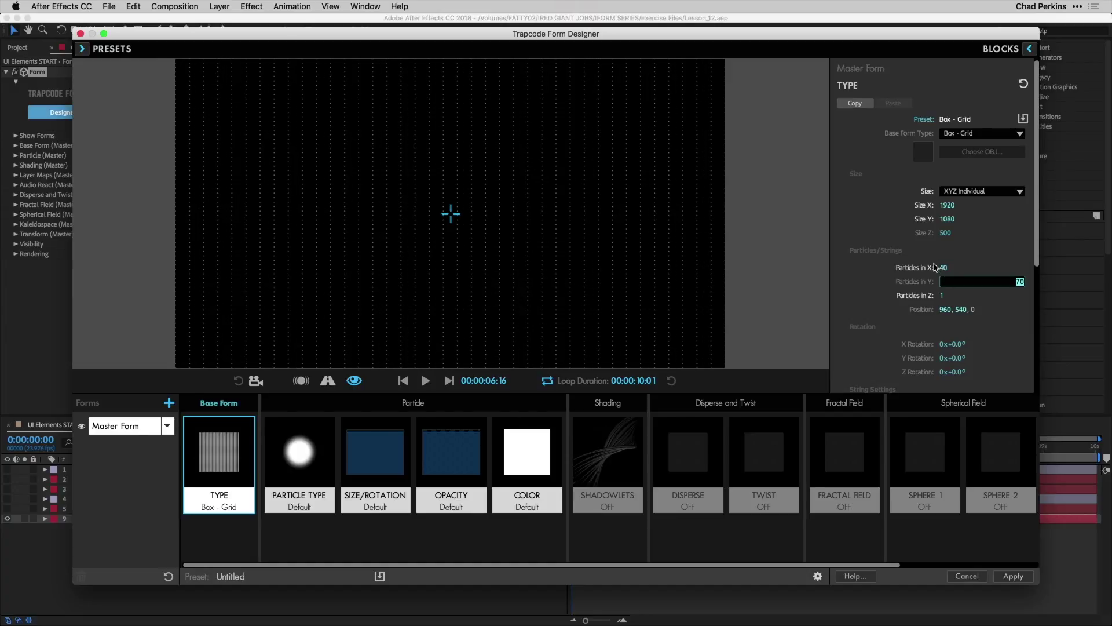
key(Return)
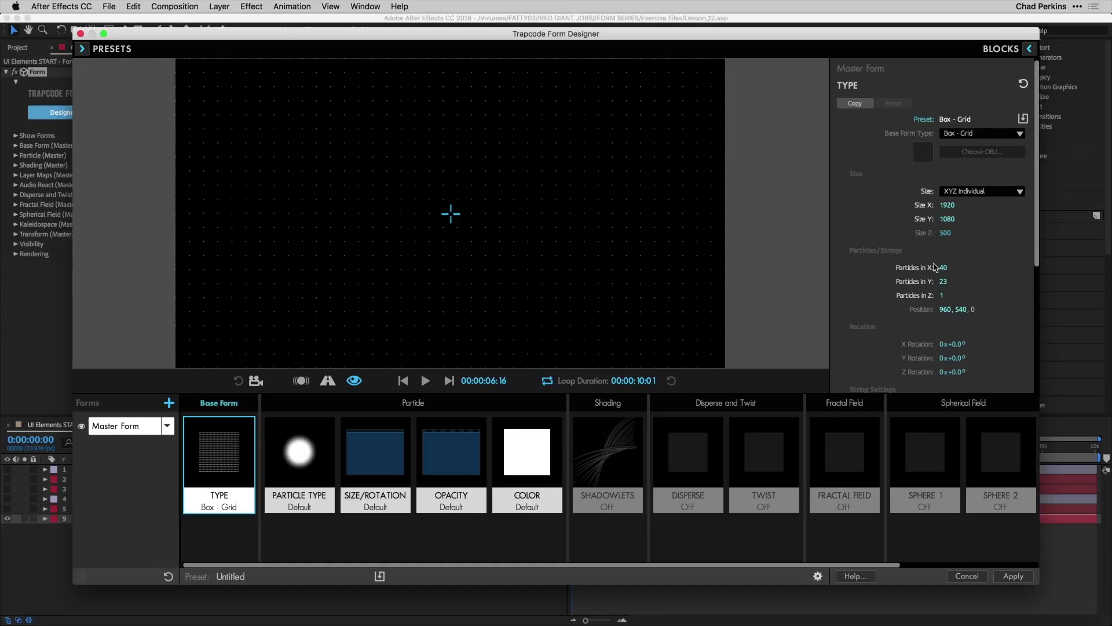
Change the Master Form's particle type to Square and its blend mode to Add.
click(306, 450)
click(955, 133)
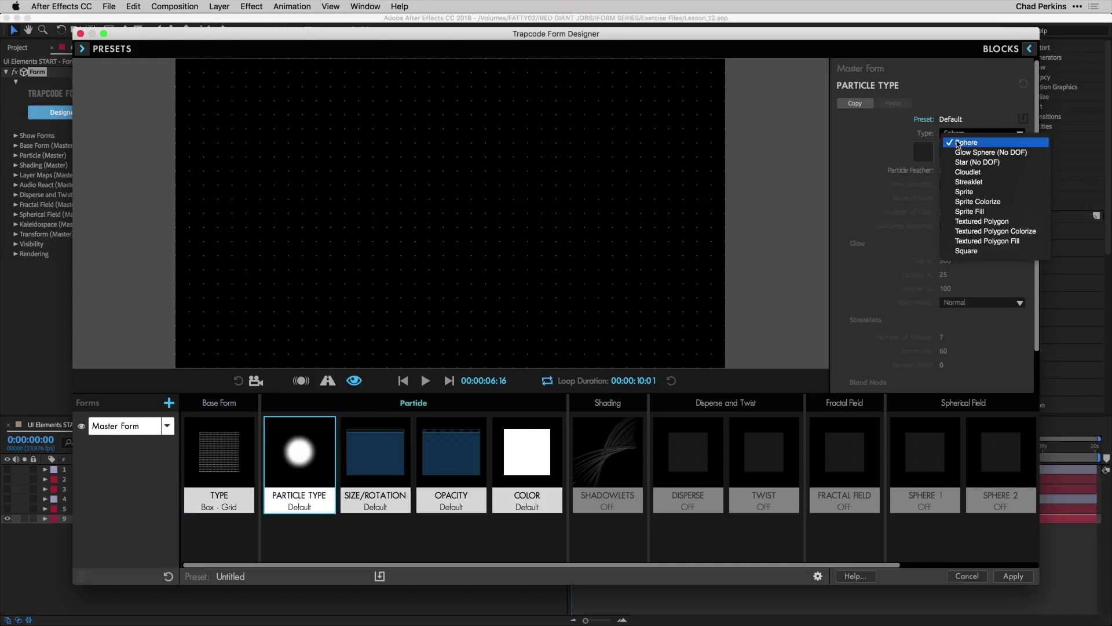
click(966, 250)
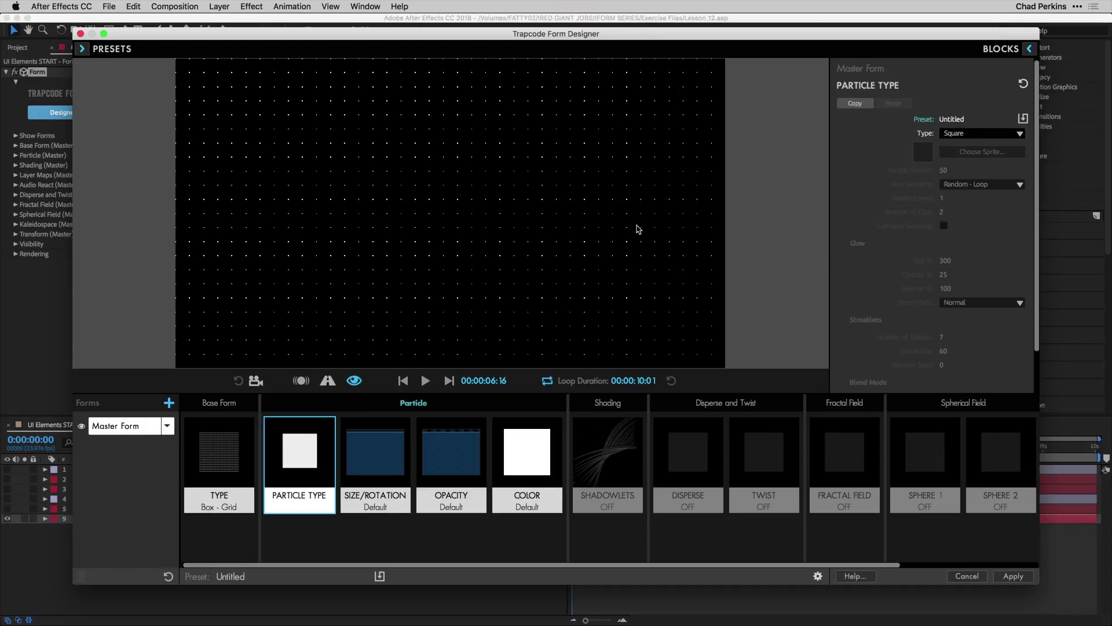
scroll(896, 290, down, 2)
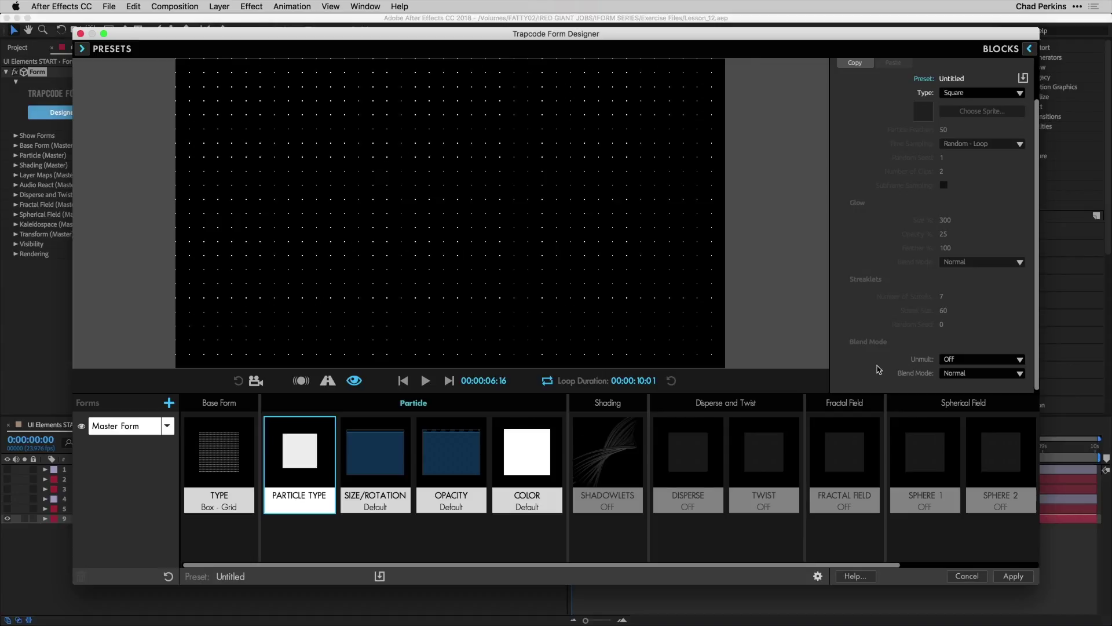
click(948, 378)
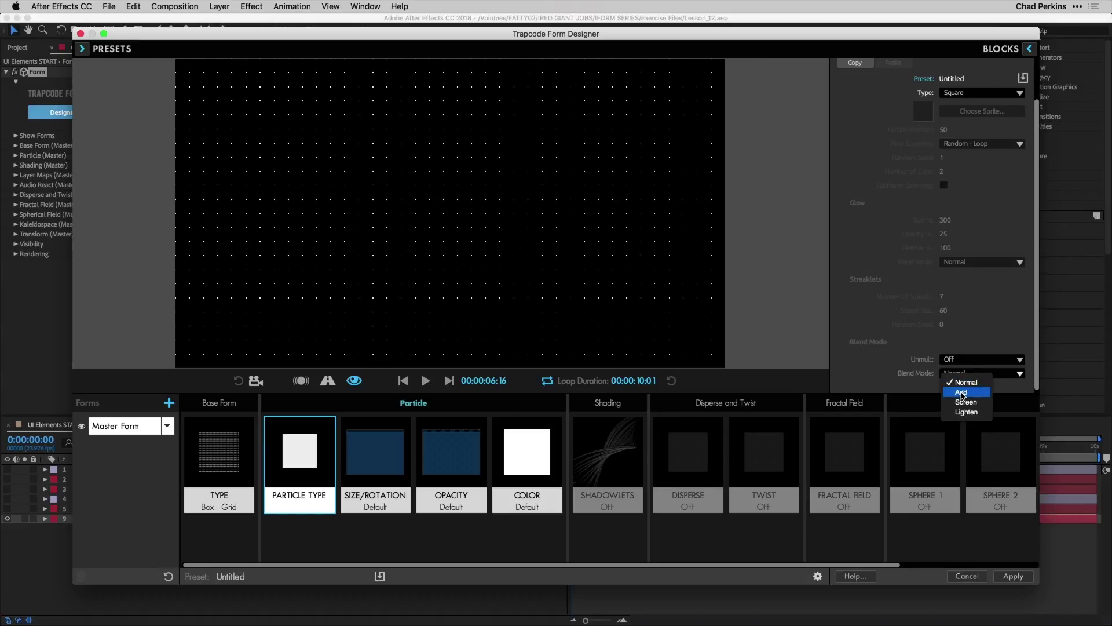
click(964, 392)
Set the Master Form's particle opacity to 22.
click(449, 455)
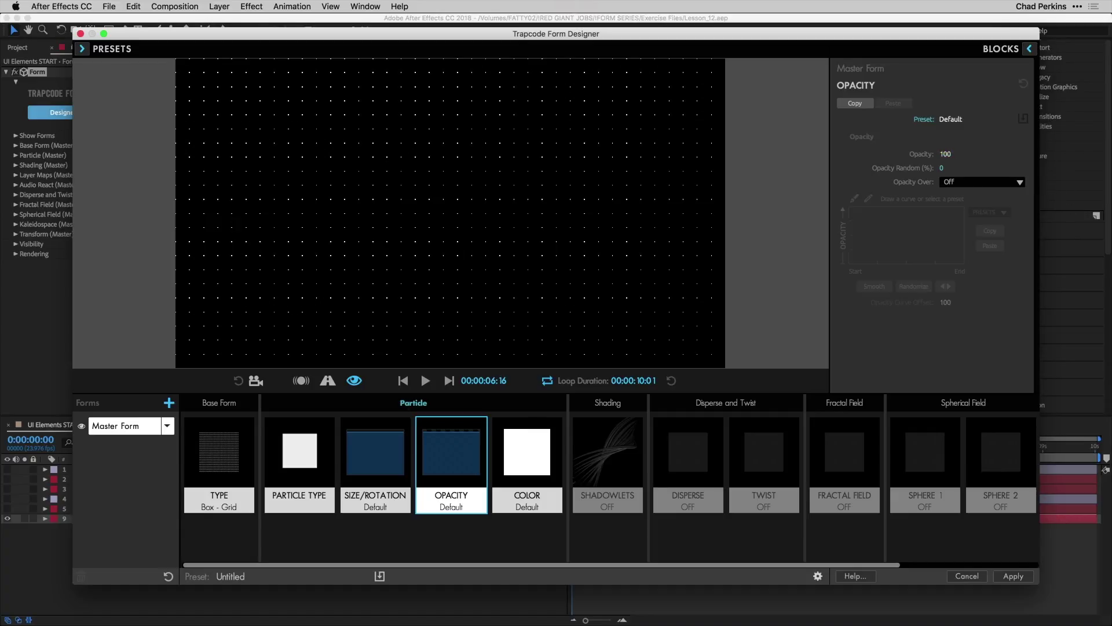
click(943, 154)
text(22)
key(Return)
Set the Master Form's solid particle color with HSB sliders to hue 180°, saturation 88% and brightness 57%.
click(540, 460)
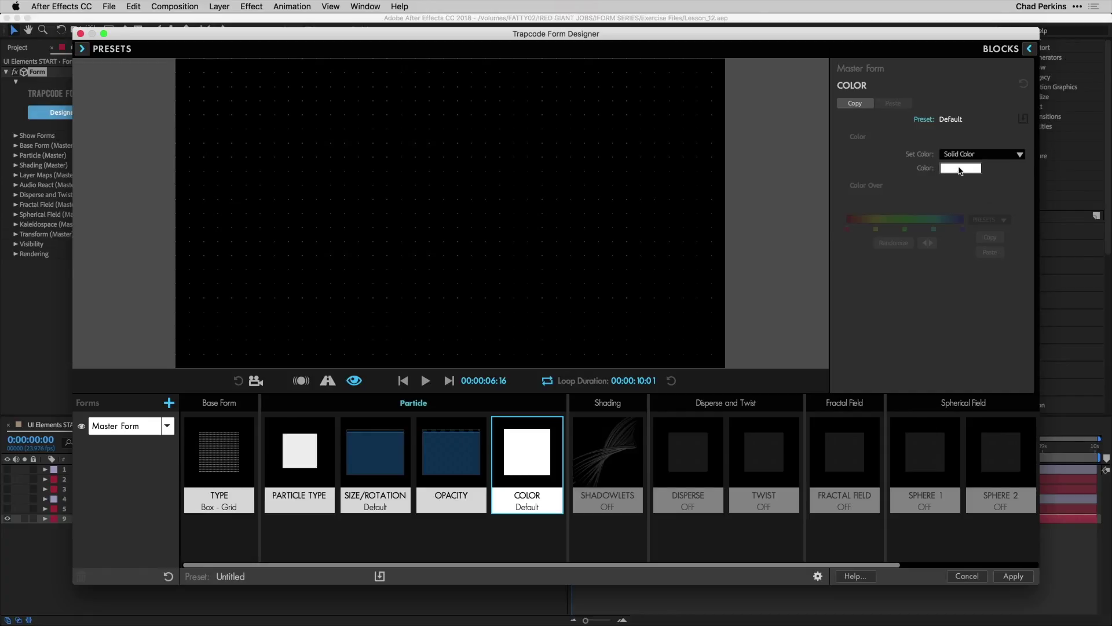
click(960, 168)
drag(106, 441, 729, 108)
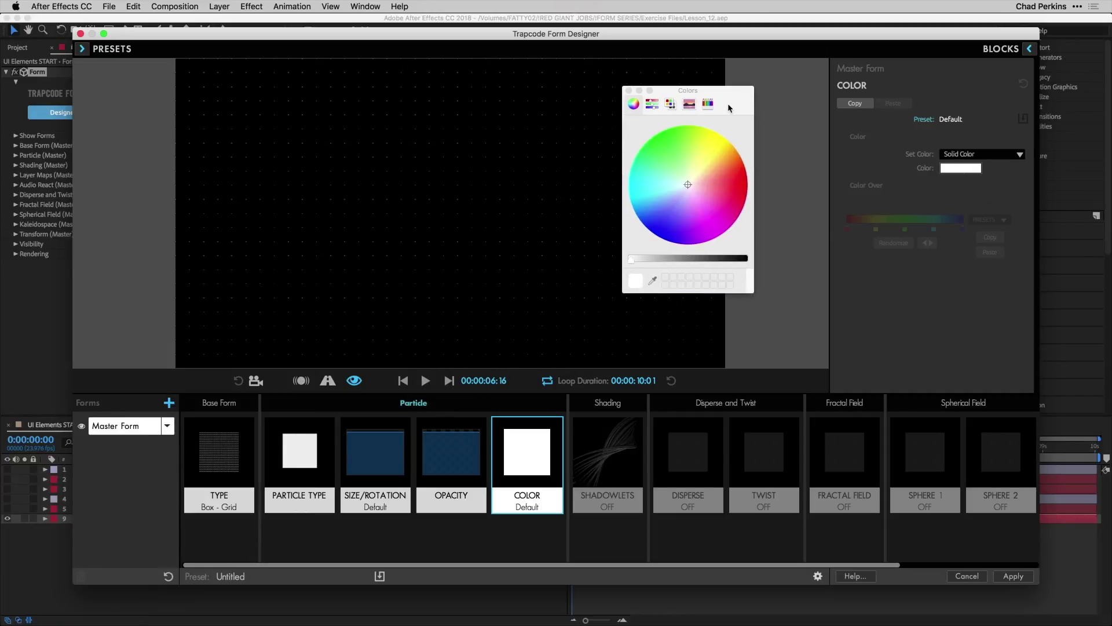
click(652, 105)
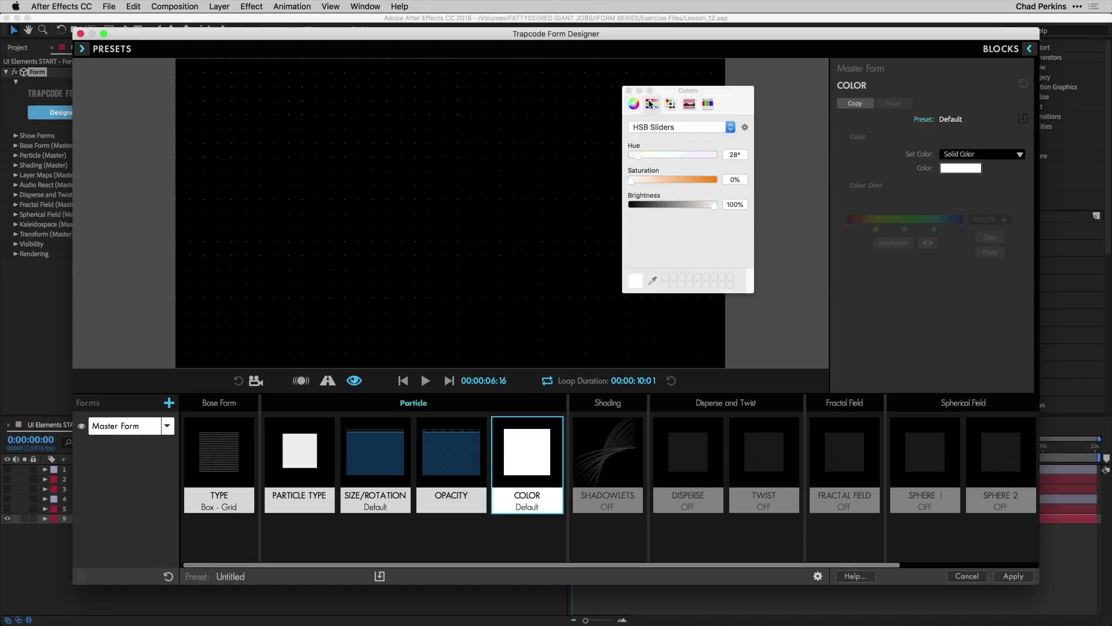
click(664, 126)
click(655, 128)
double_click(735, 155)
text(180)
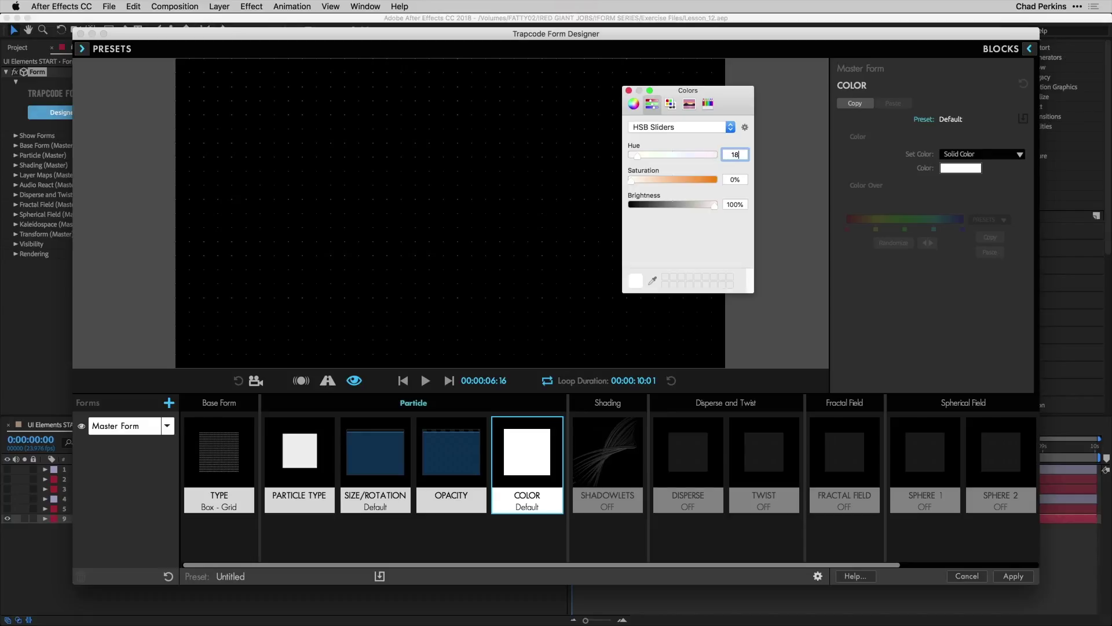
key(Tab)
text(88)
key(Tab)
text(57)
key(Return)
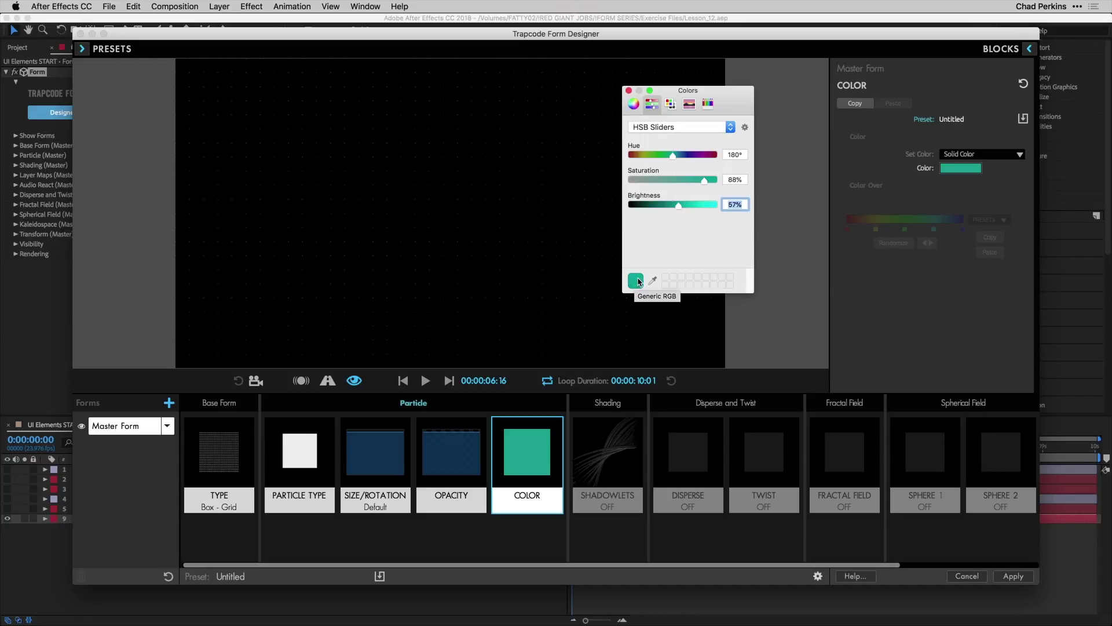
click(628, 90)
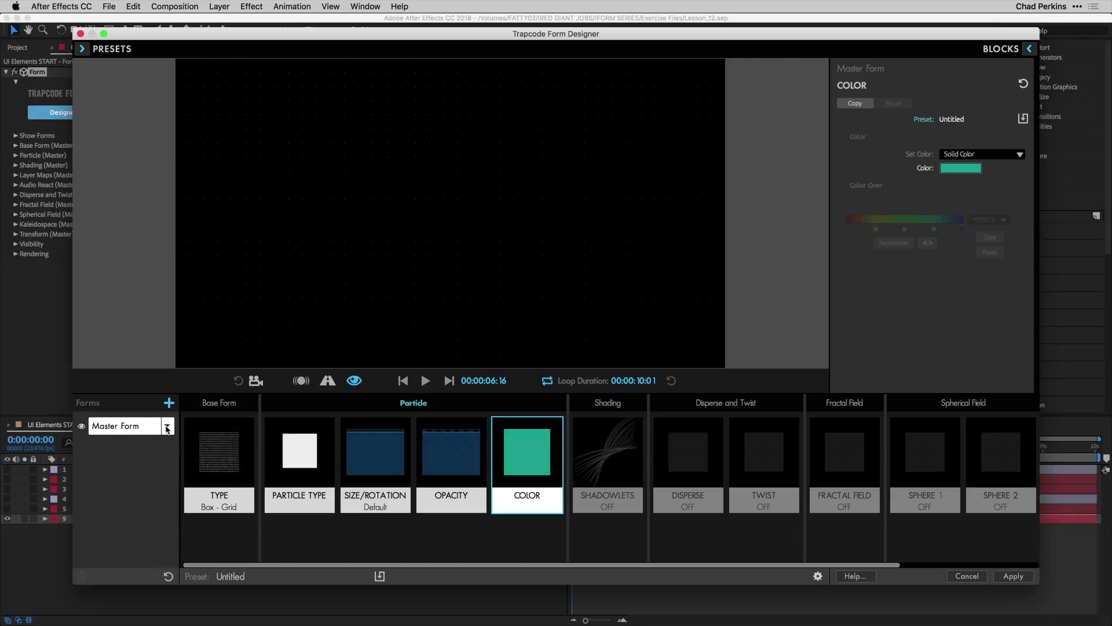
Duplicate the Master Form and change the copy's base form type to Box - Strings.
click(167, 428)
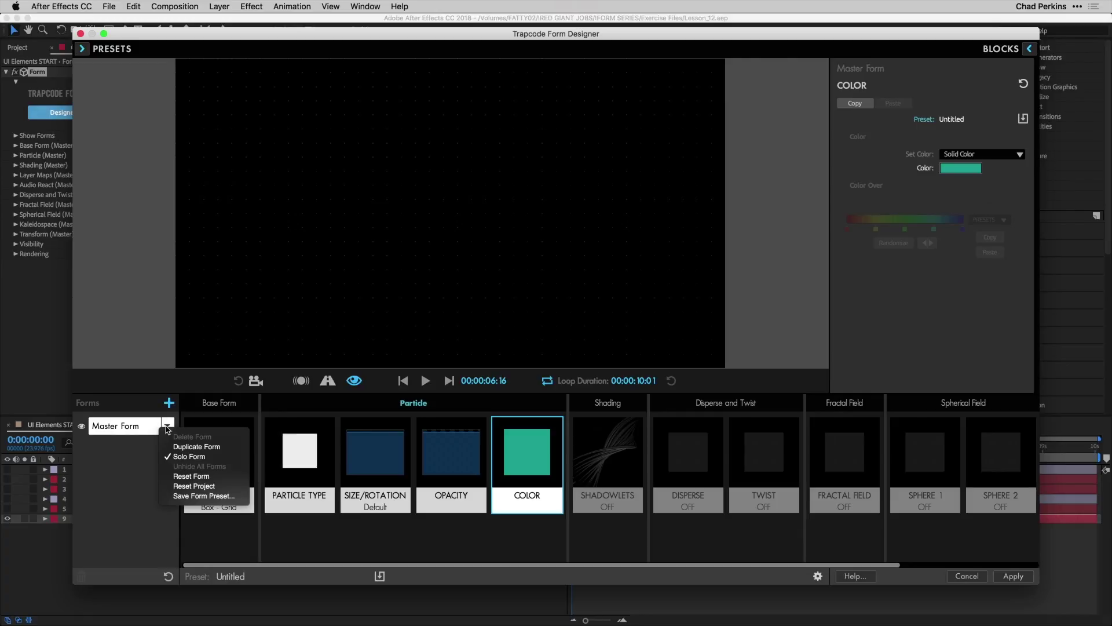
click(177, 448)
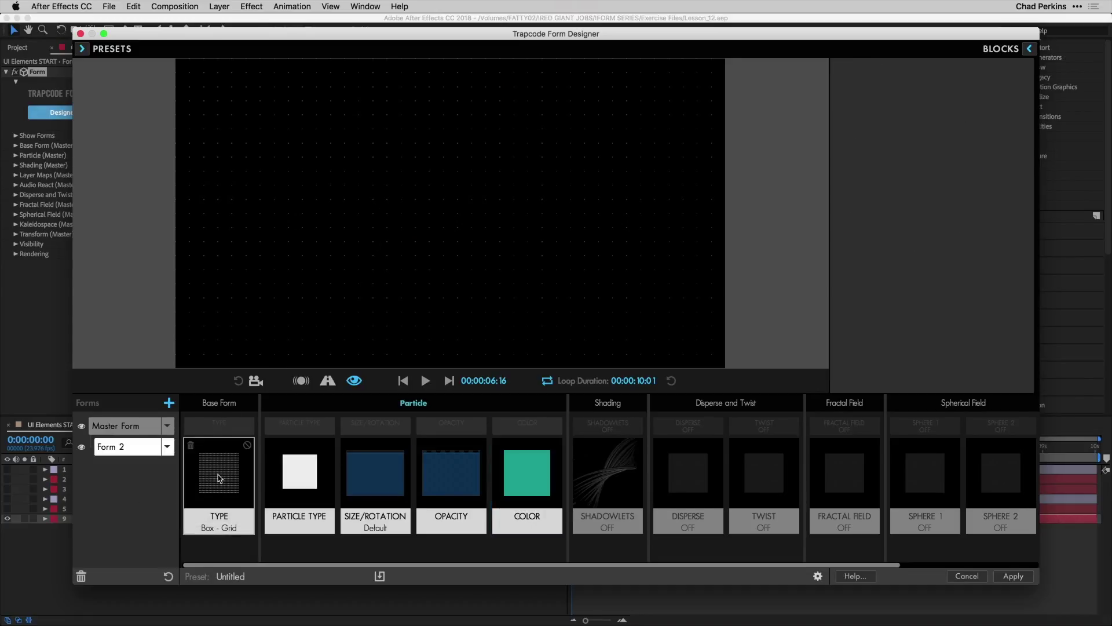
click(221, 475)
click(987, 136)
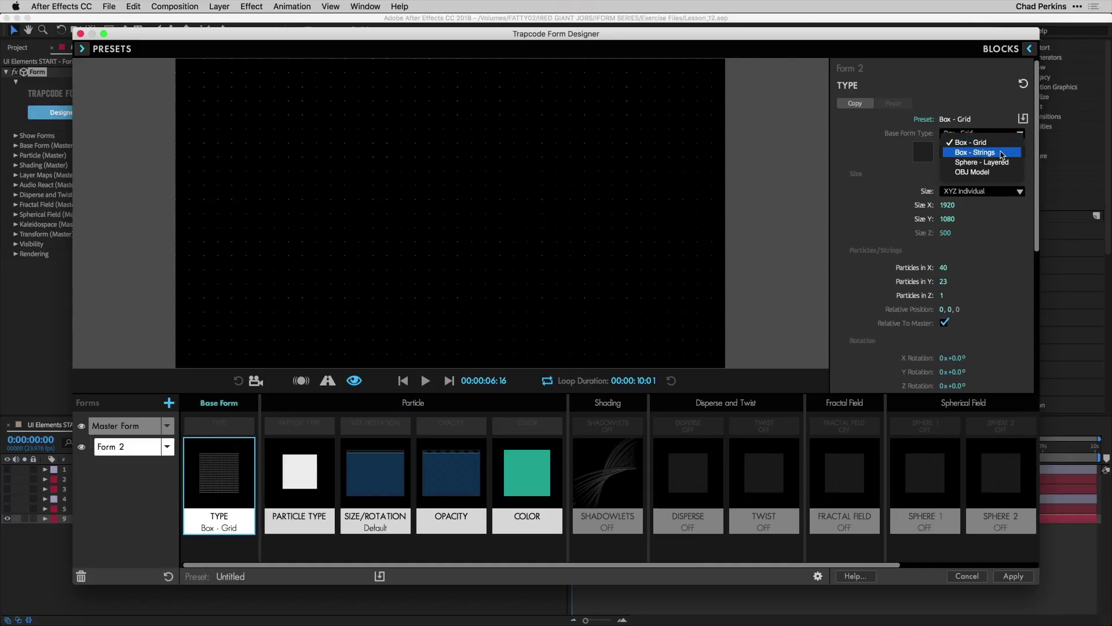
click(1001, 153)
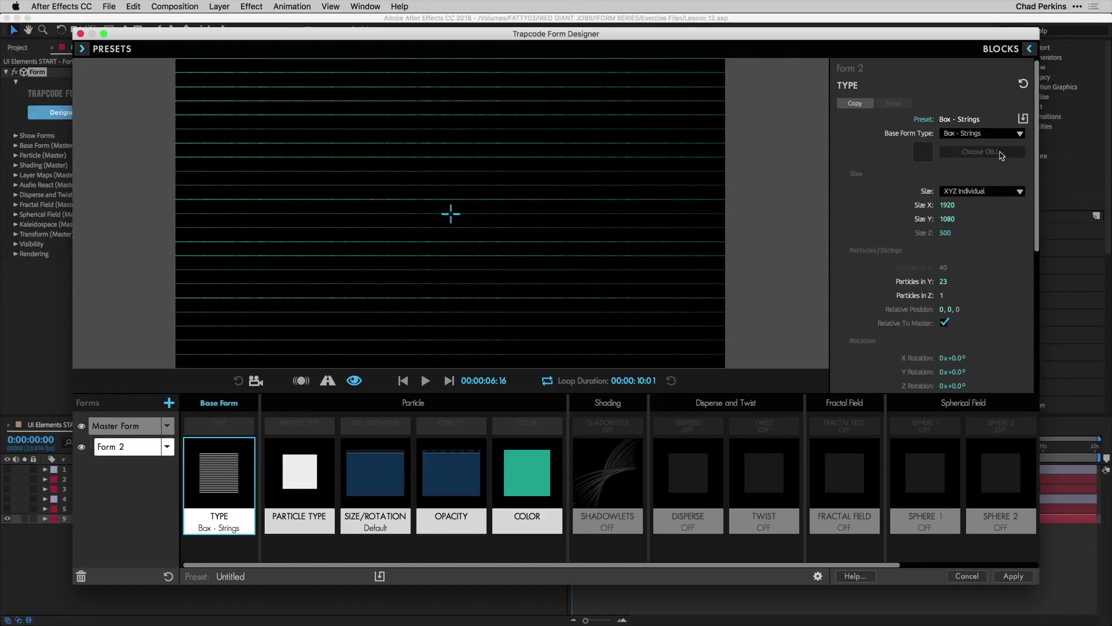
Change Form 2's particle type to Sphere.
click(298, 483)
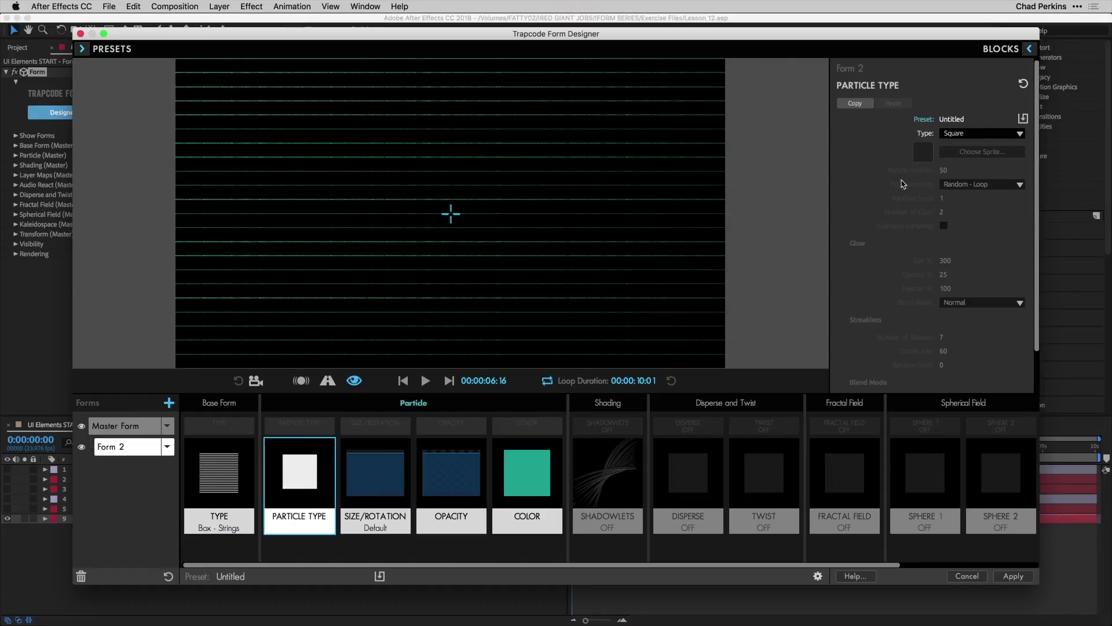
click(971, 134)
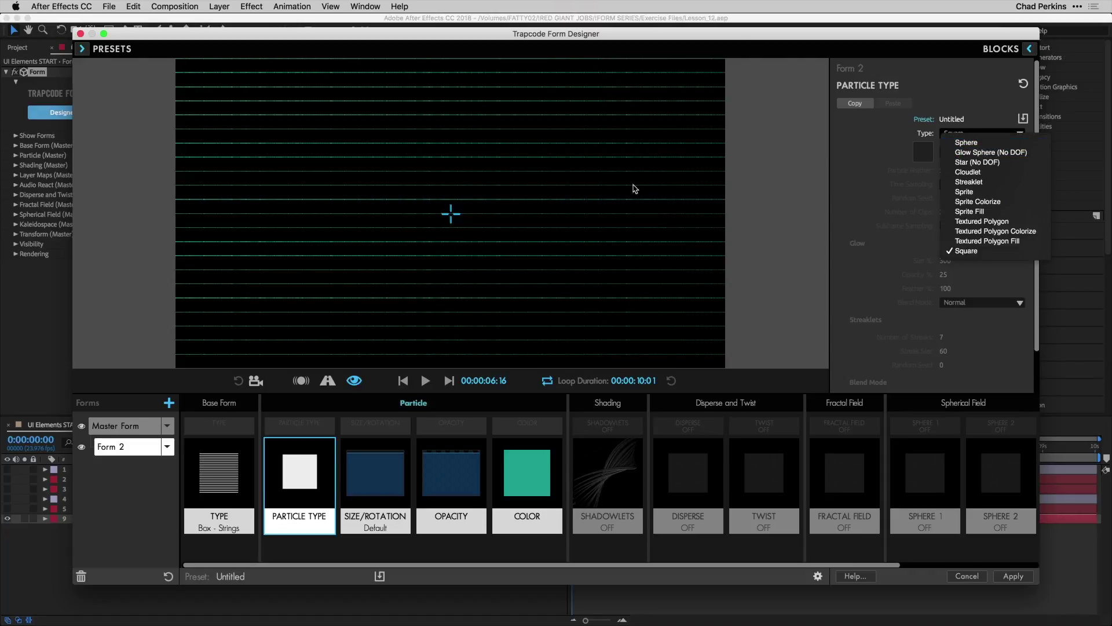
click(960, 144)
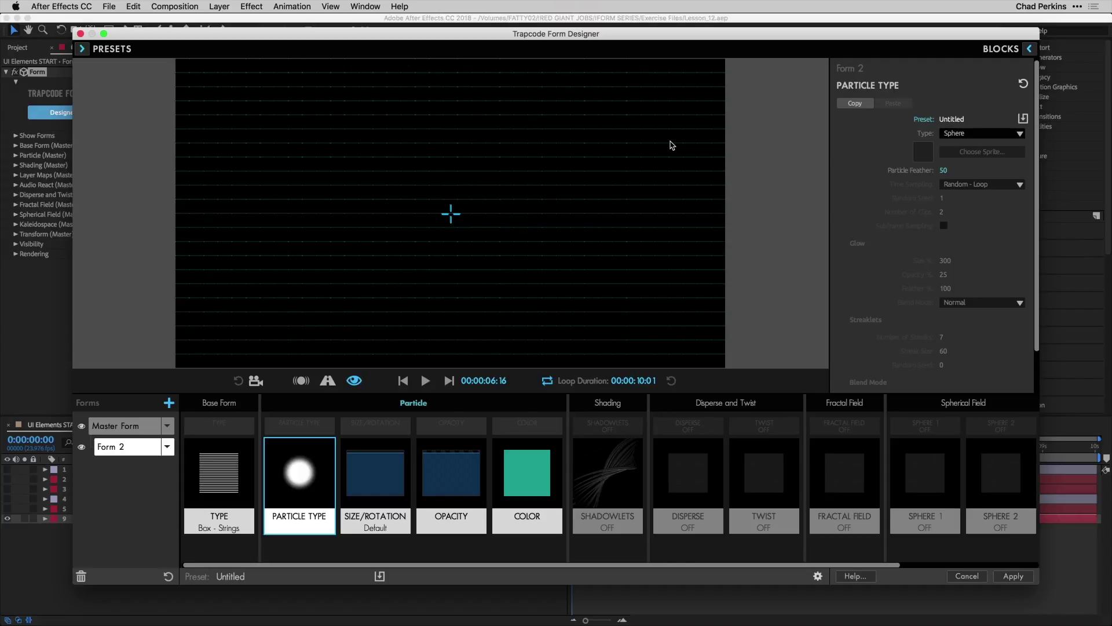
Set Form 2's particle size to 1 and delete its Opacity and Color blocks.
click(364, 483)
click(941, 155)
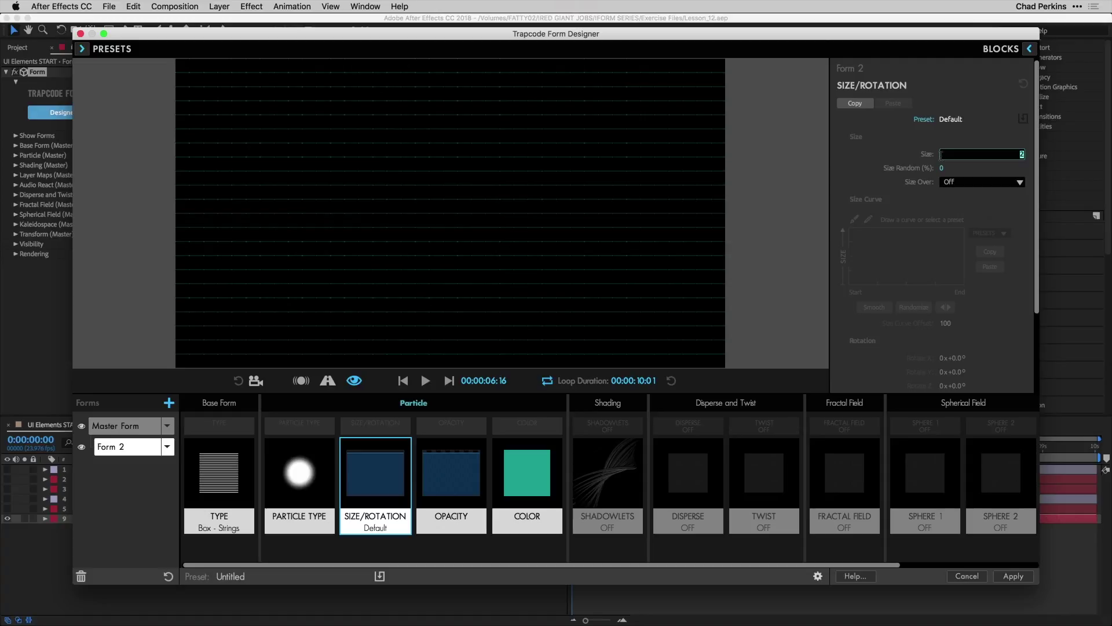
key(Return)
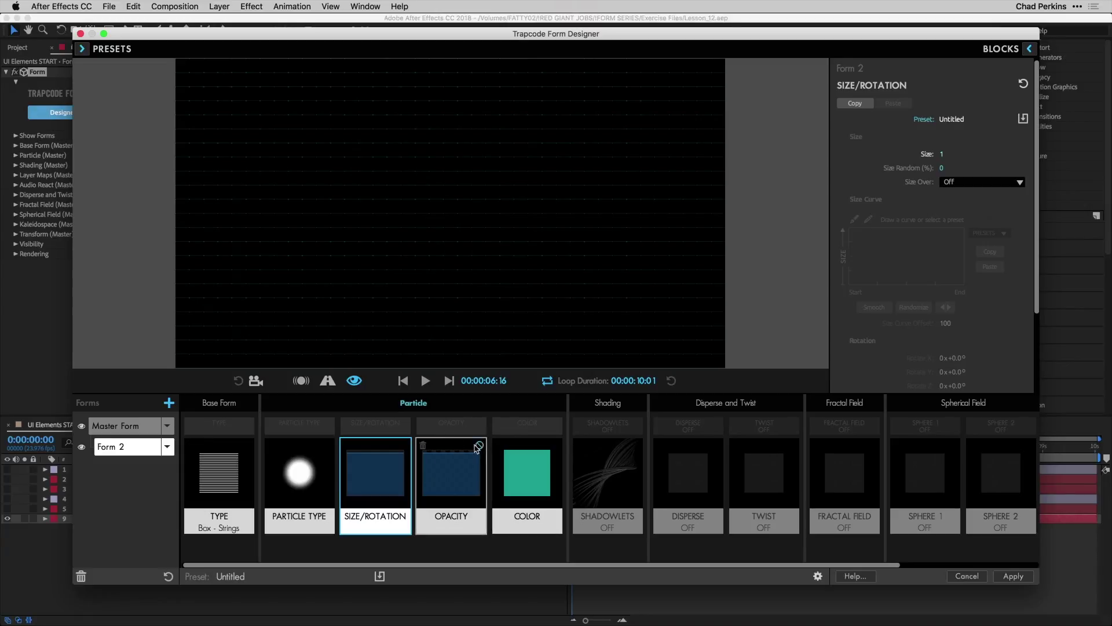
click(423, 445)
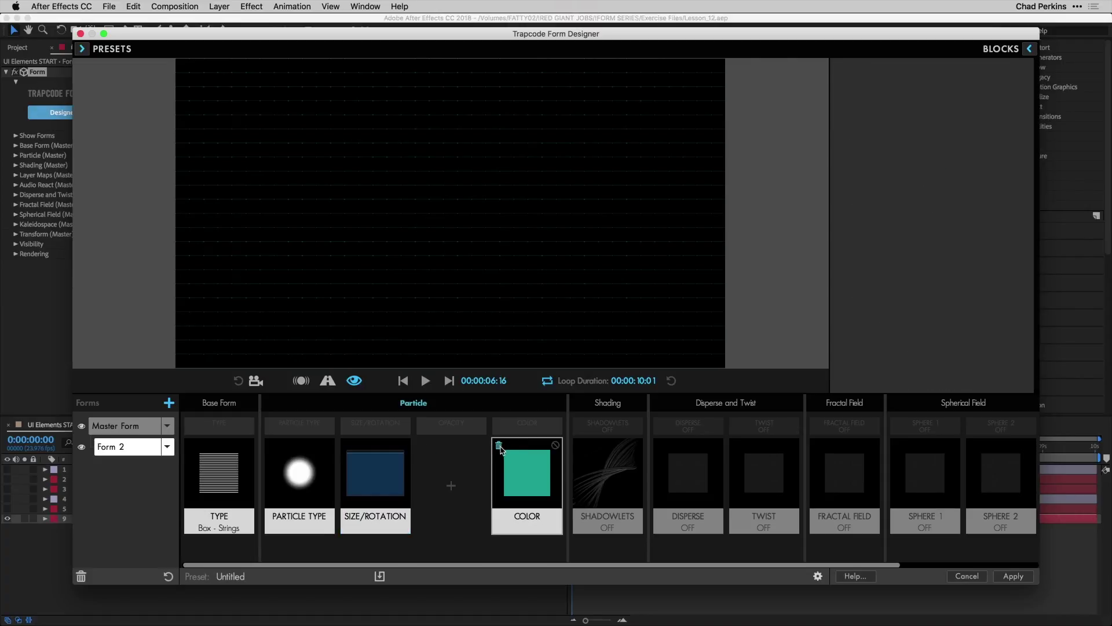
click(499, 445)
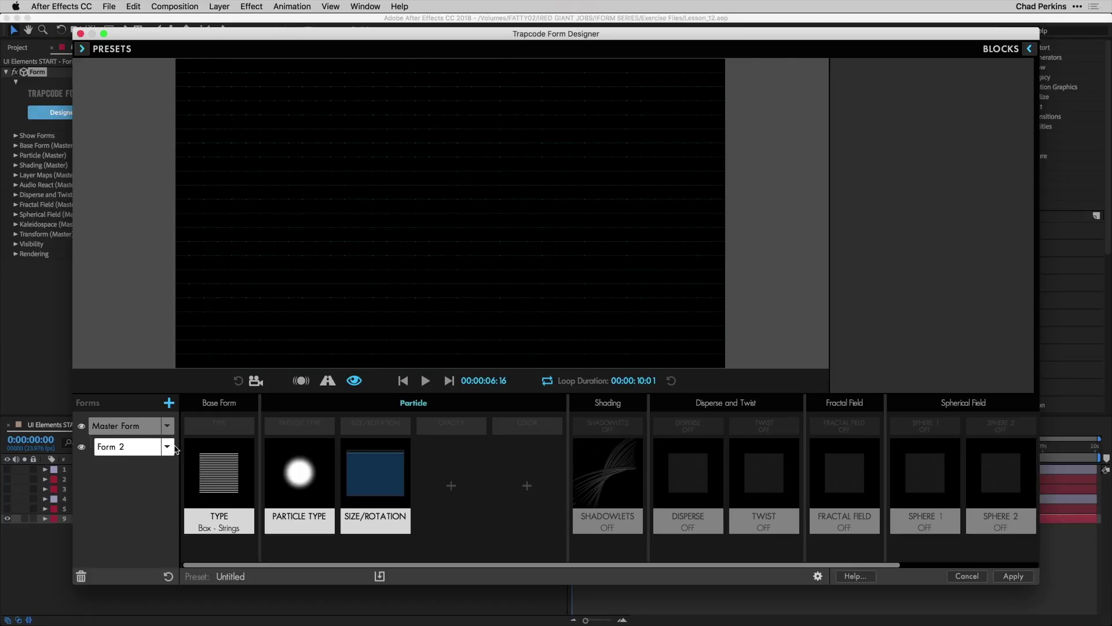
Duplicate Form 2 and set the copy's Size X to 1080 and Size Y to 1920.
click(167, 447)
click(188, 467)
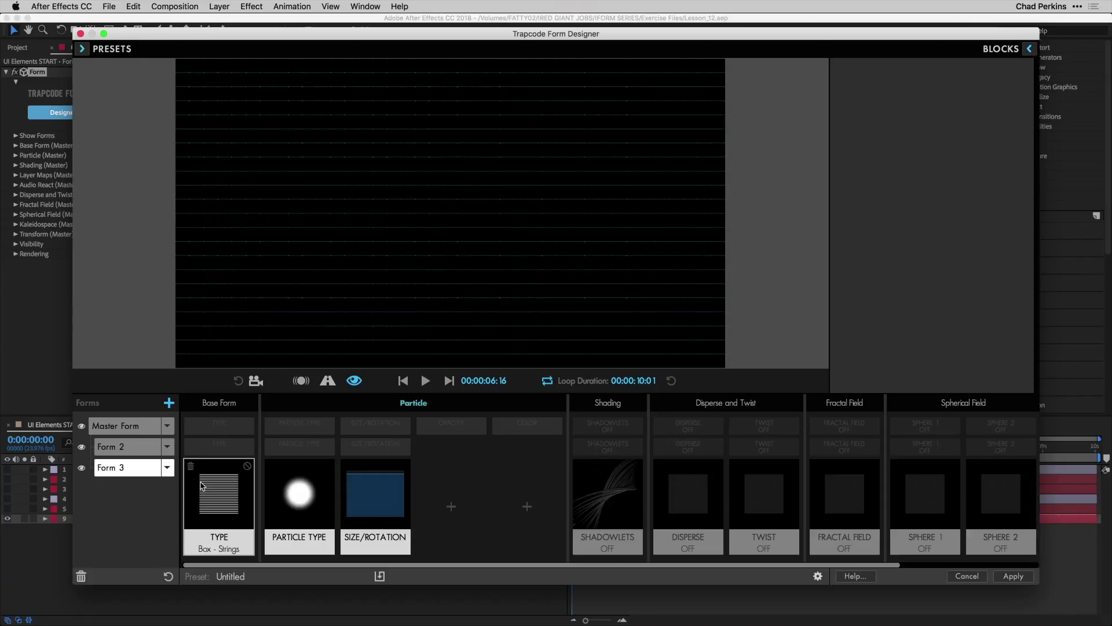
click(203, 486)
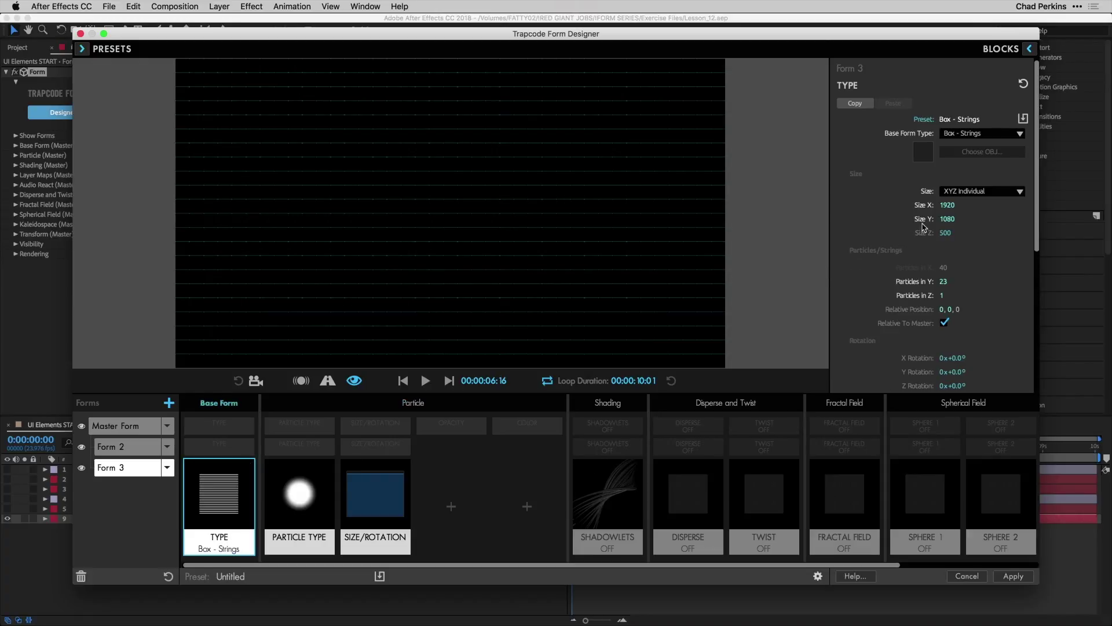
click(952, 205)
text(10)
key(Tab)
text(1920)
key(Return)
Set Form 3's Particles in Y to 40 and its Z Rotation to 90°.
click(944, 281)
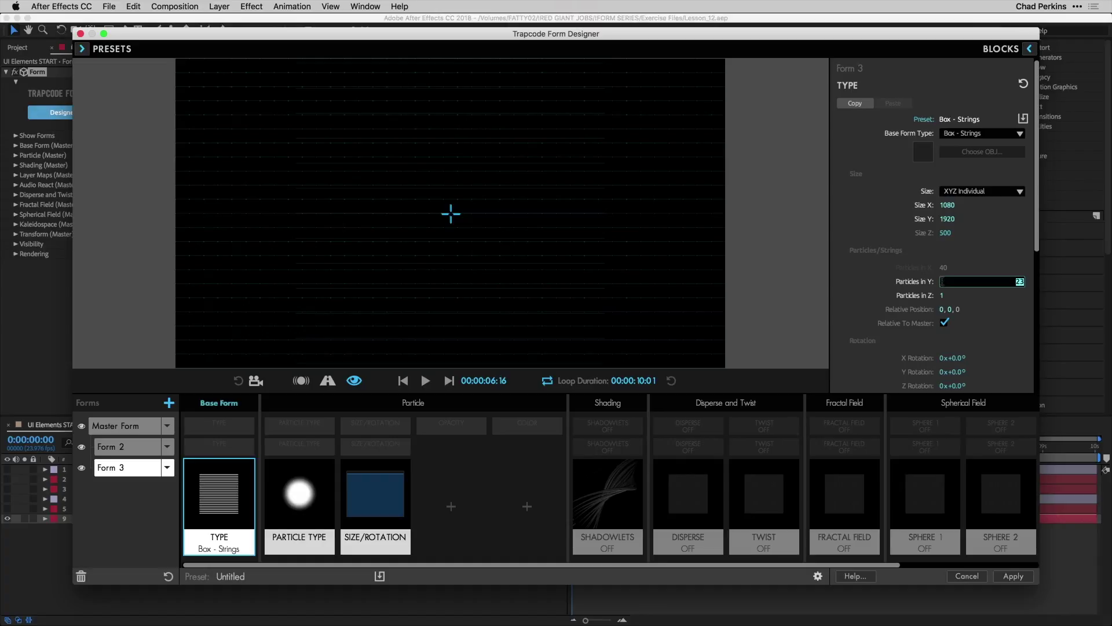
text(40)
key(Return)
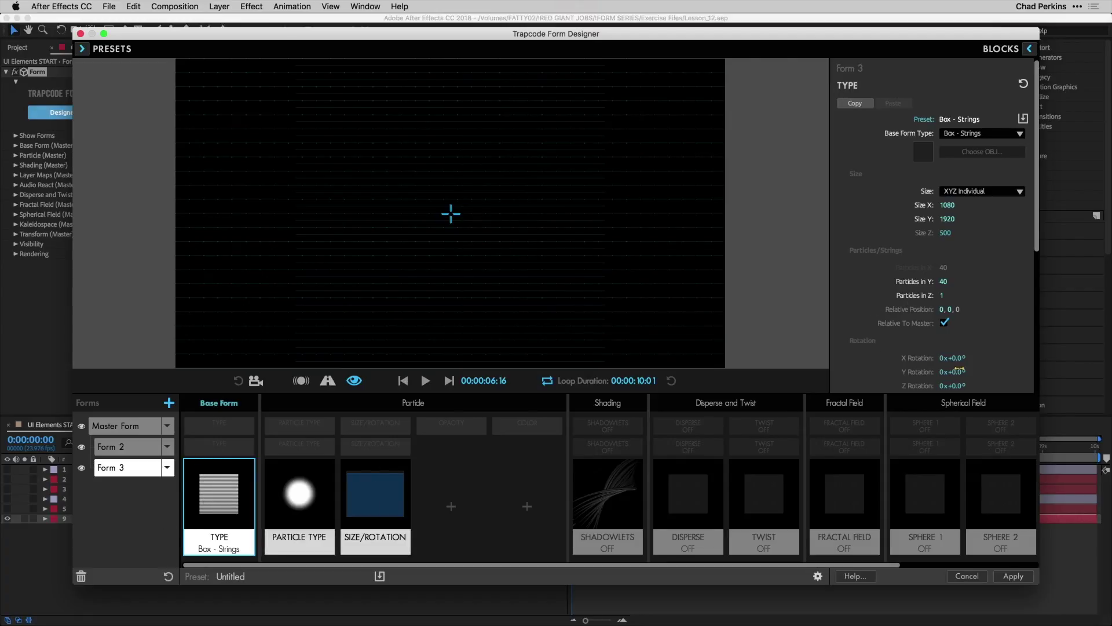
click(955, 385)
text(90)
key(Return)
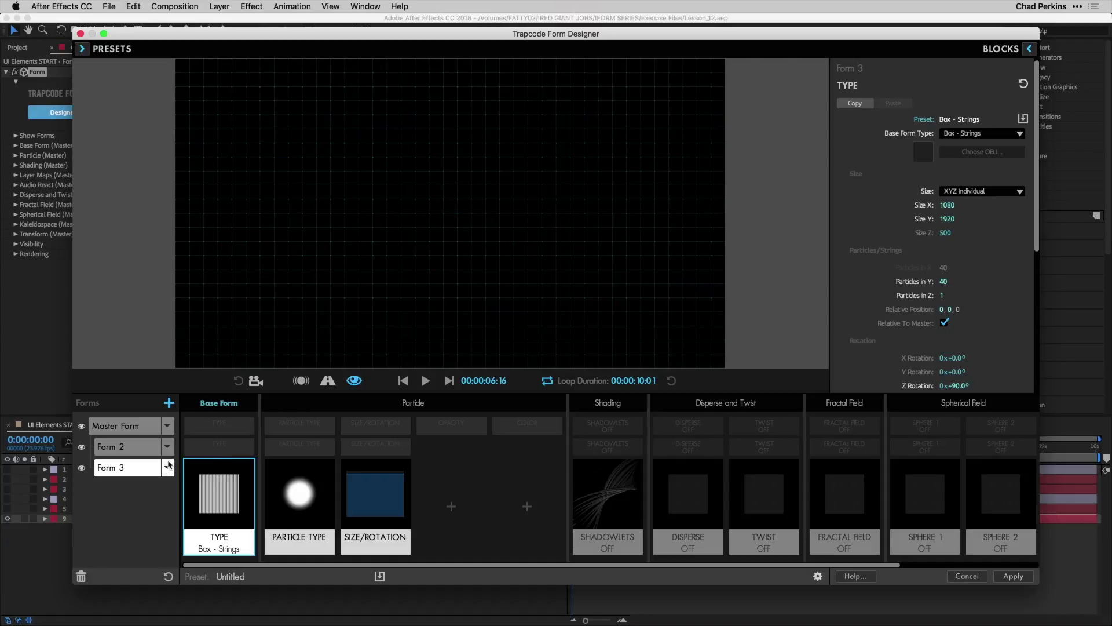
Add a fourth form and switch its base form size mode to XYZ Individual.
click(169, 402)
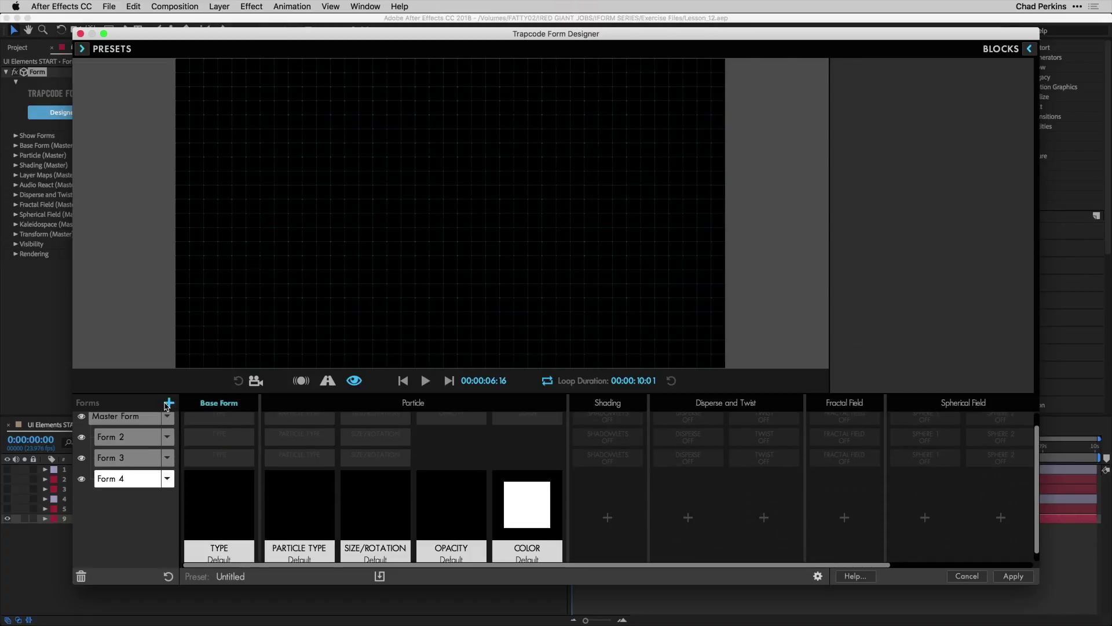
click(231, 520)
drag(945, 205, 962, 205)
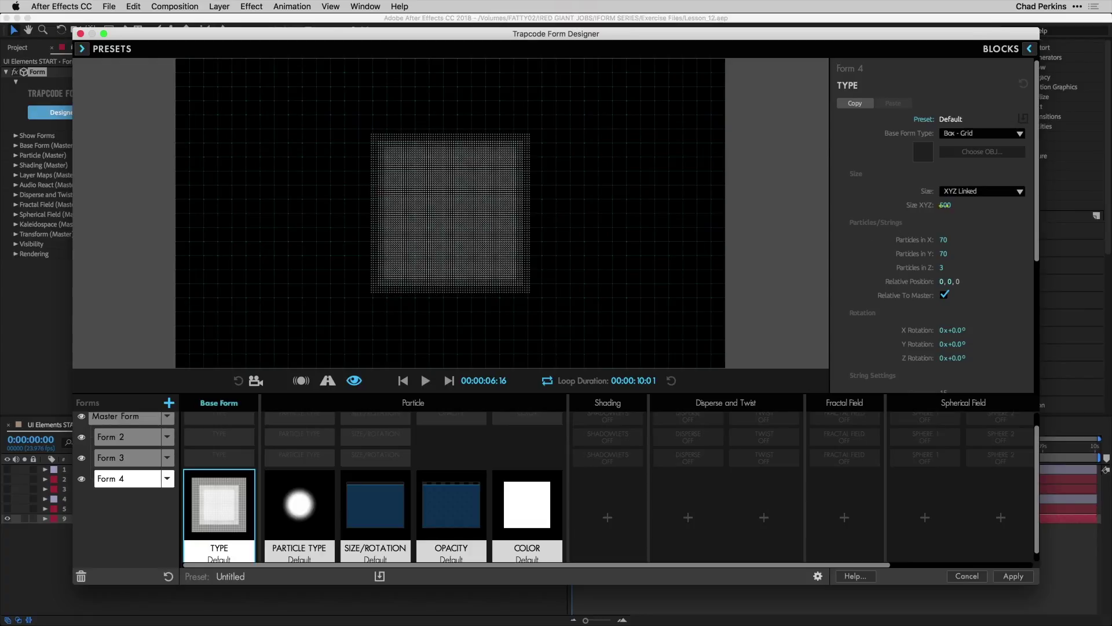
click(977, 189)
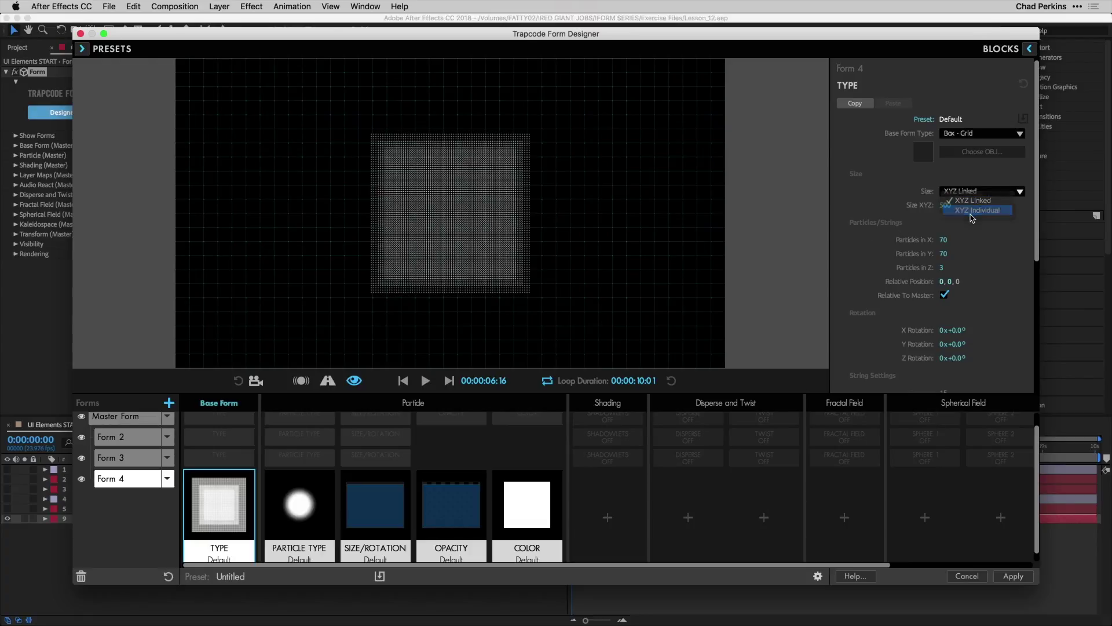
click(971, 213)
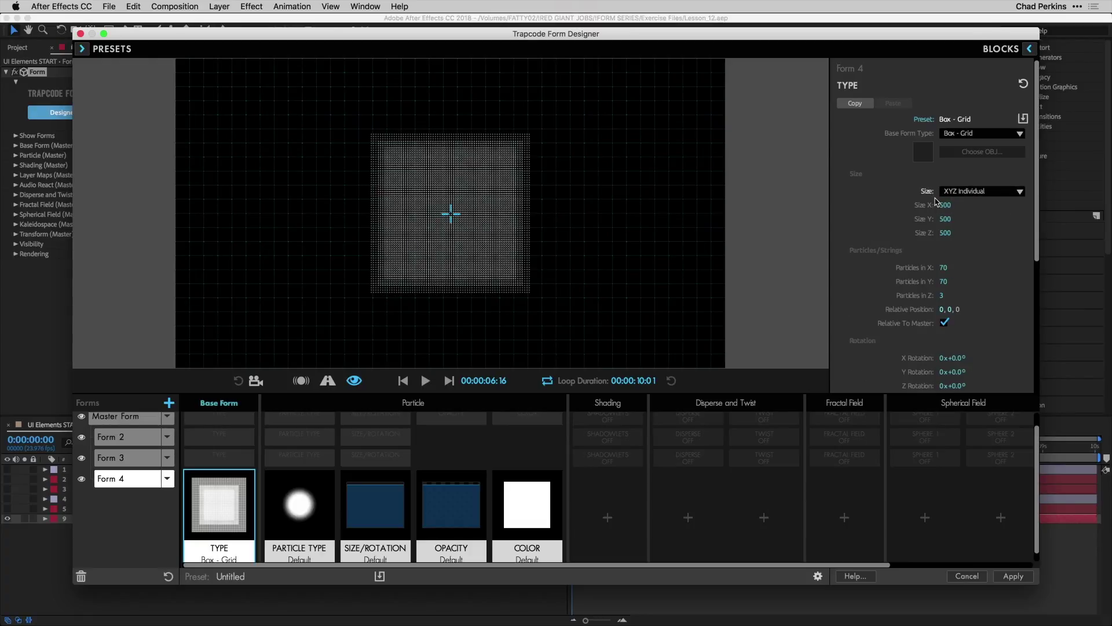
Set Form 4's Size X to 970 and Size Y to 1080.
click(945, 205)
text(970)
key(Tab)
text(1080)
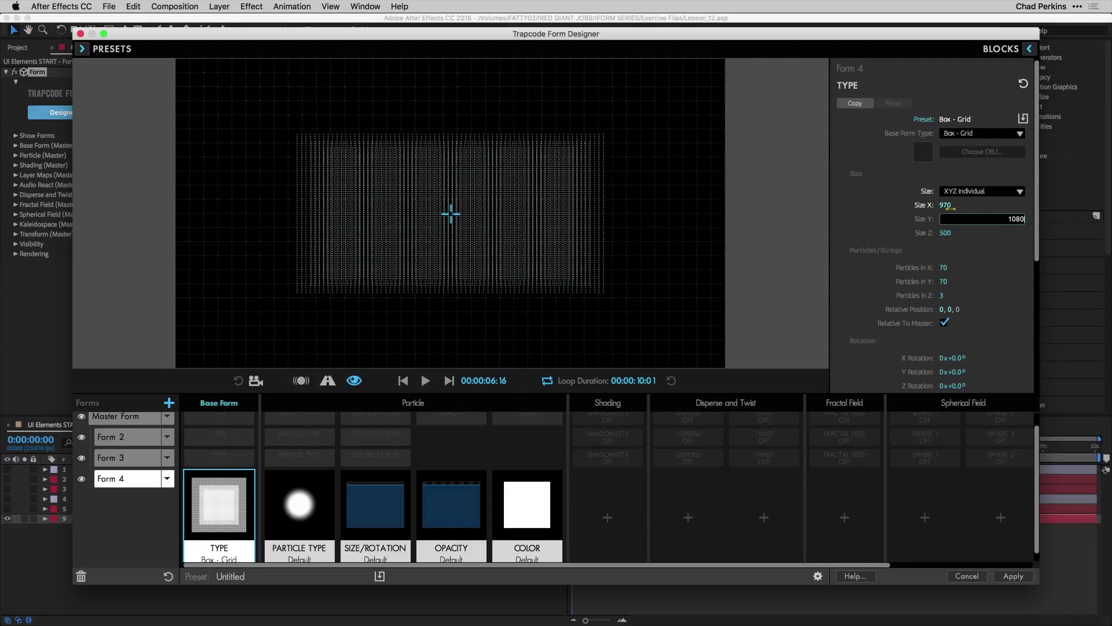
key(Return)
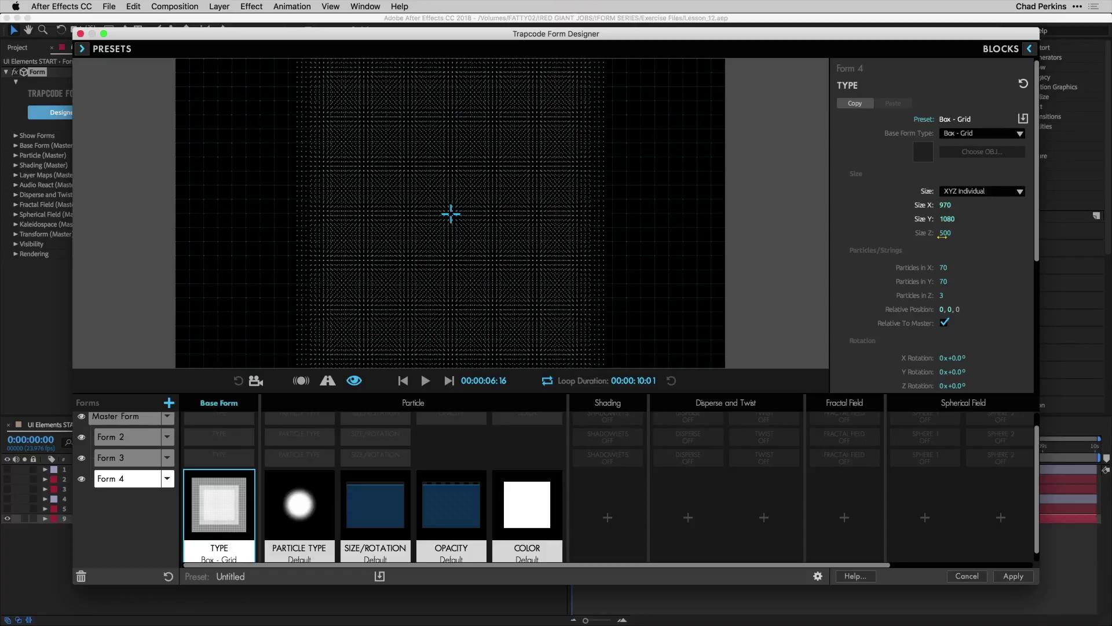
Set Form 4's Particles in X to 114 and Particles in Y to 180.
click(943, 268)
text(1147)
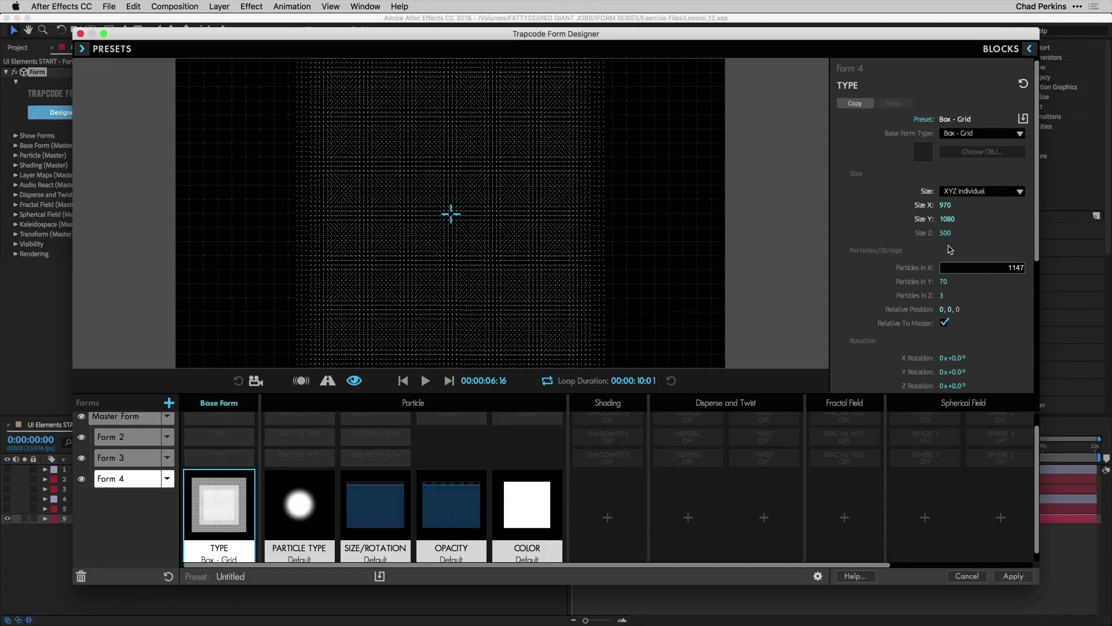
key(BackSpace)
key(Tab)
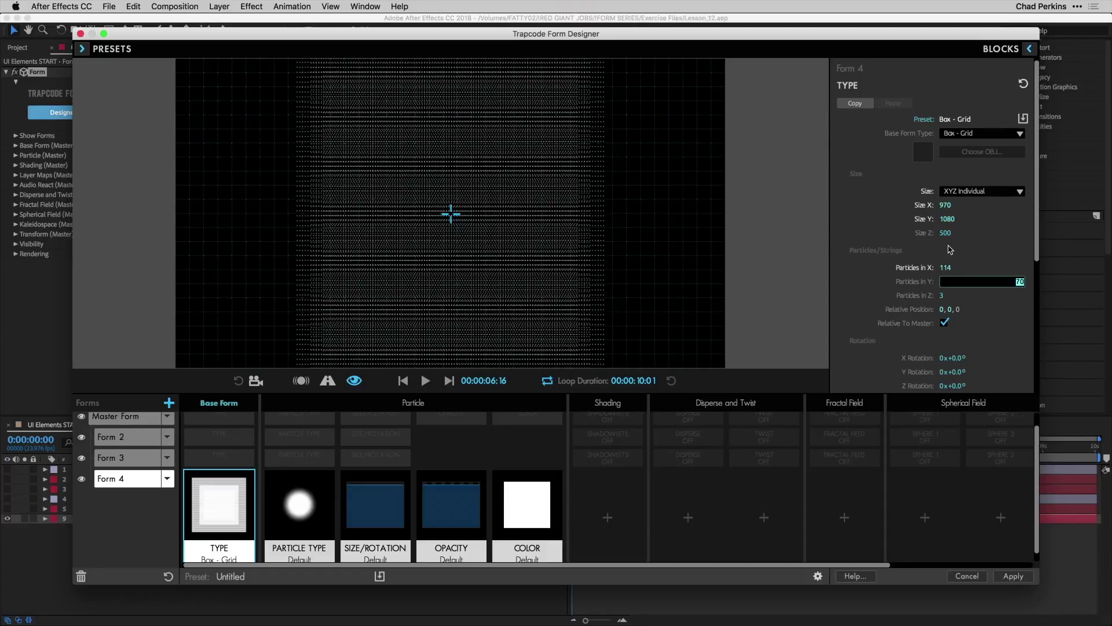
text(180)
key(Return)
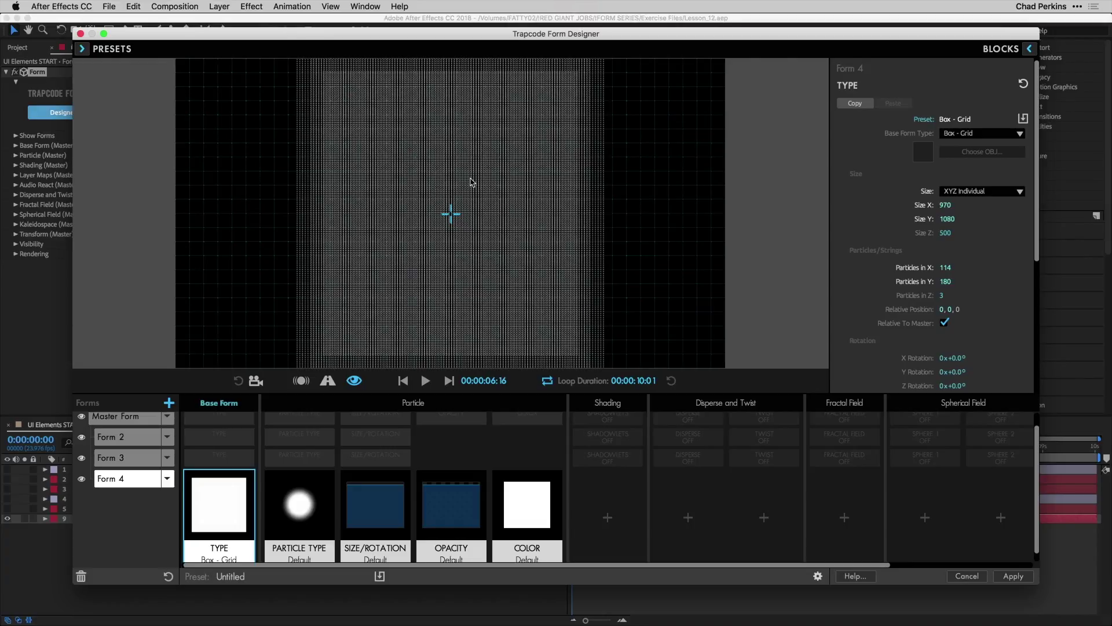
Set Form 4's Relative Position to 300, -10, 90.
click(942, 309)
key(Tab)
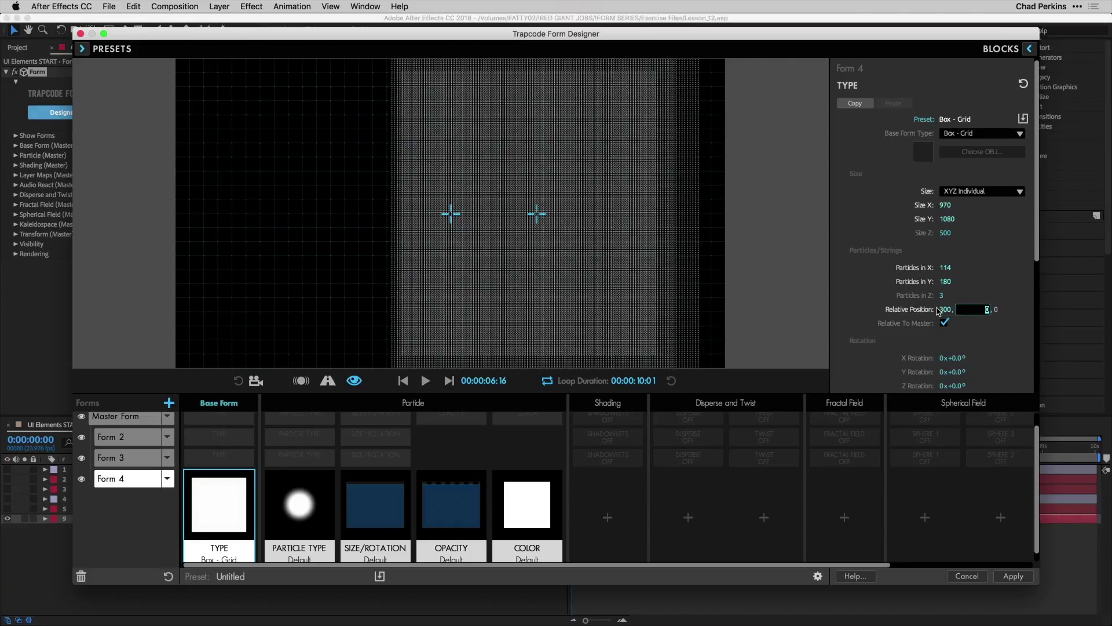
text(-10)
key(Tab)
text(90)
key(Return)
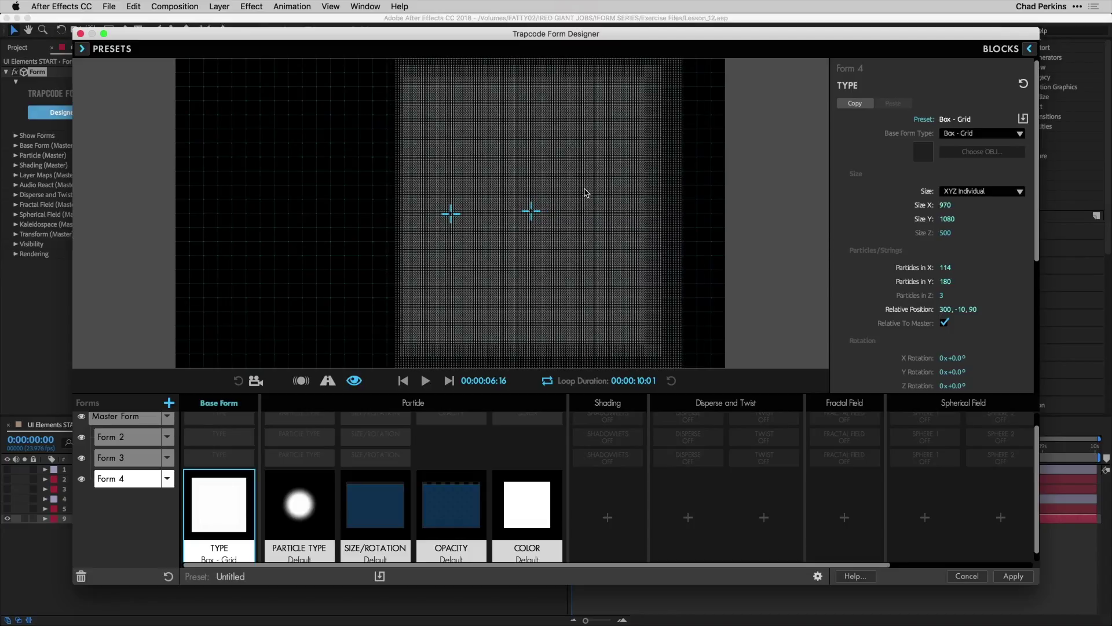
Change the blend mode of Form 4's particle type to Add.
click(310, 500)
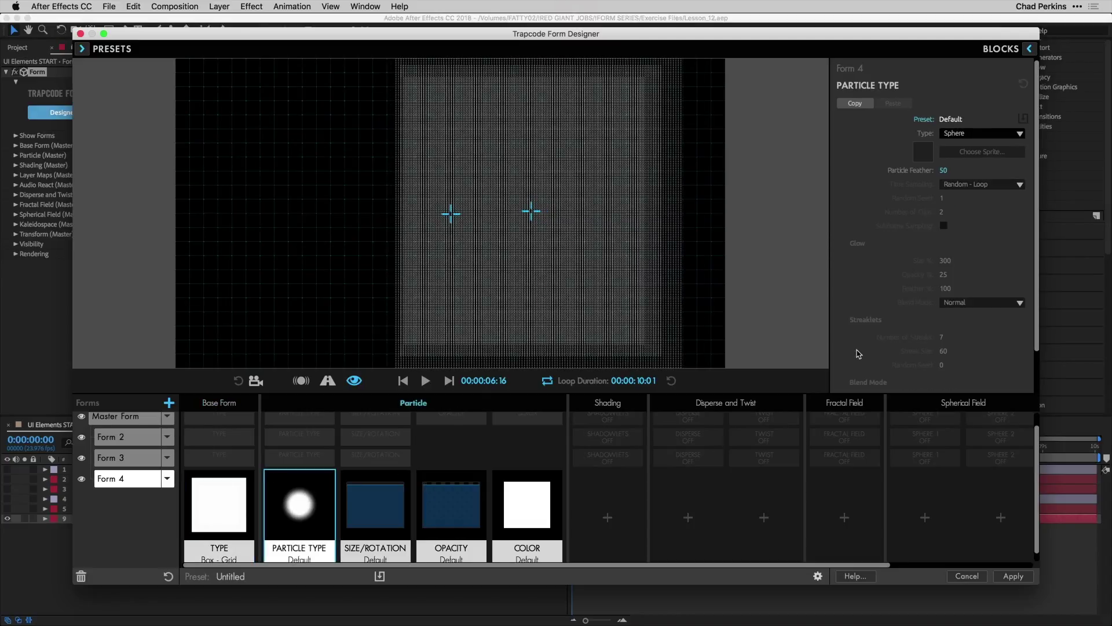
scroll(907, 310, down, 2)
click(958, 375)
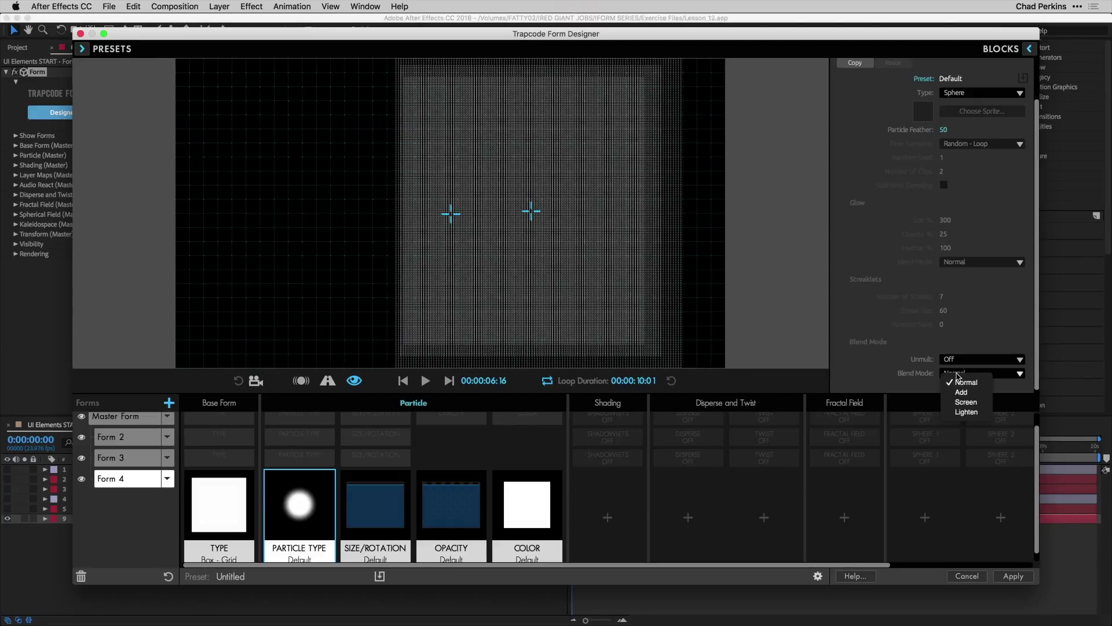
click(962, 393)
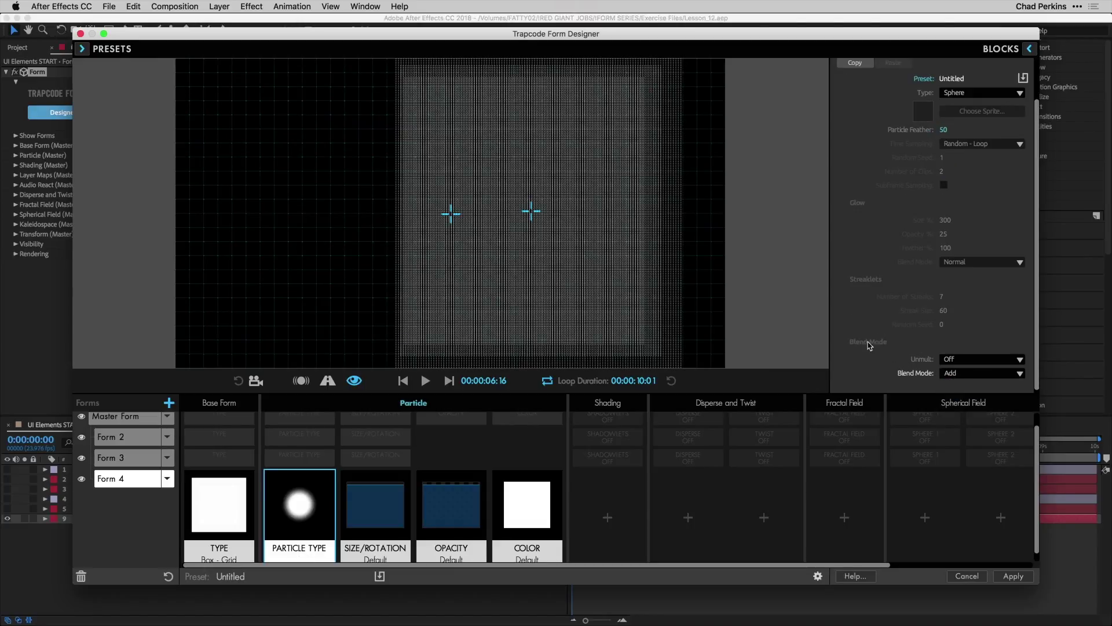
Copy the Master Form's Color block values and paste them onto Form 4's Color block.
click(533, 512)
scroll(536, 437, up, 1)
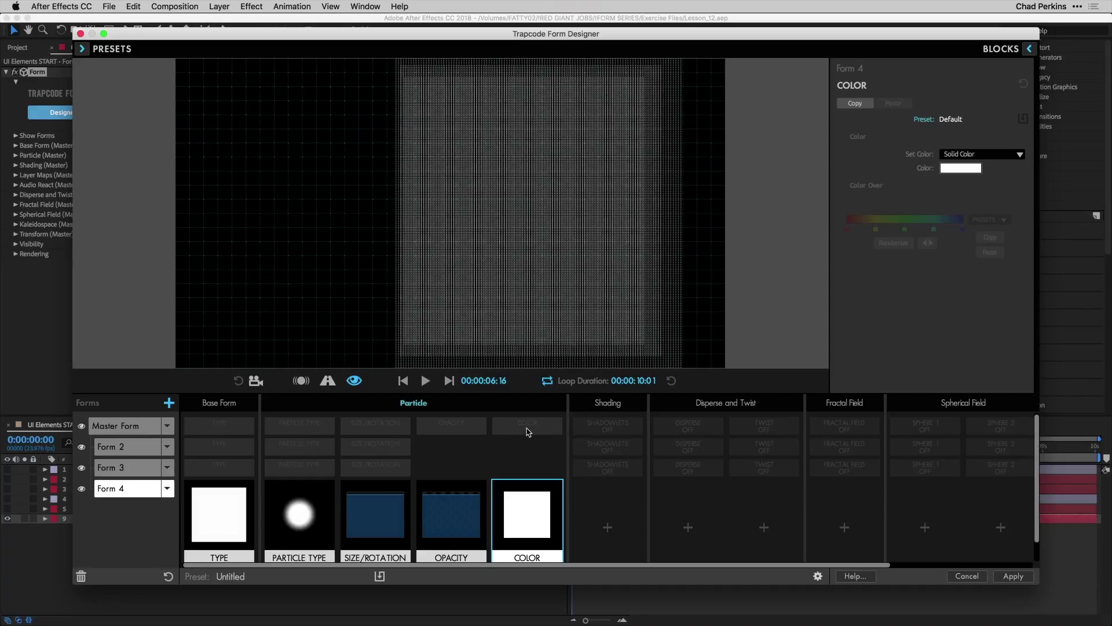
click(528, 432)
right_click(530, 462)
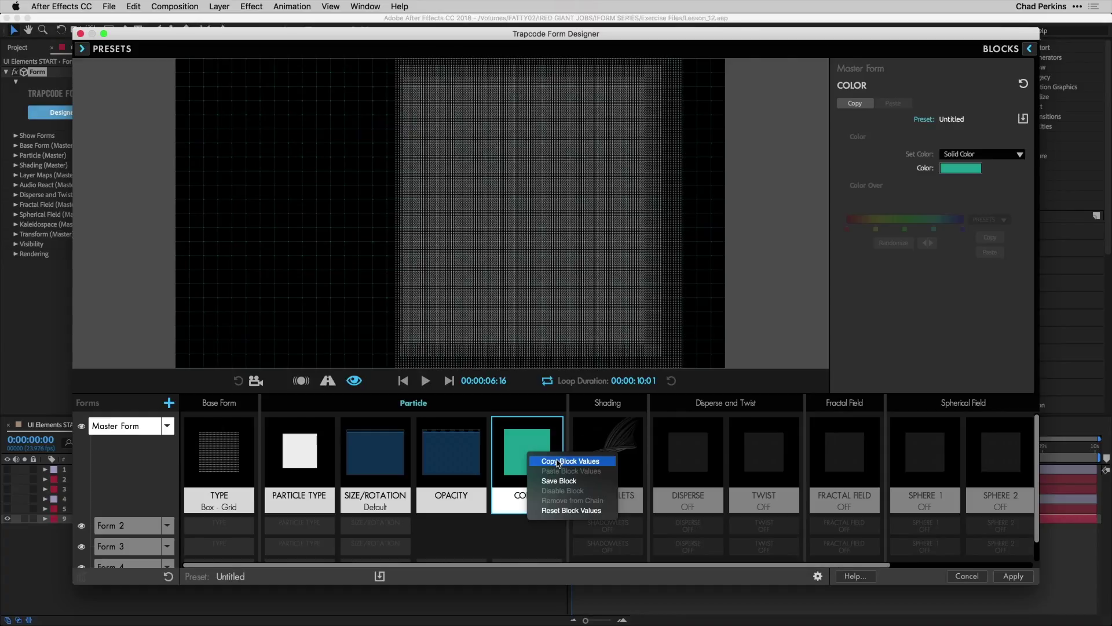
click(558, 462)
scroll(551, 497, down, 1)
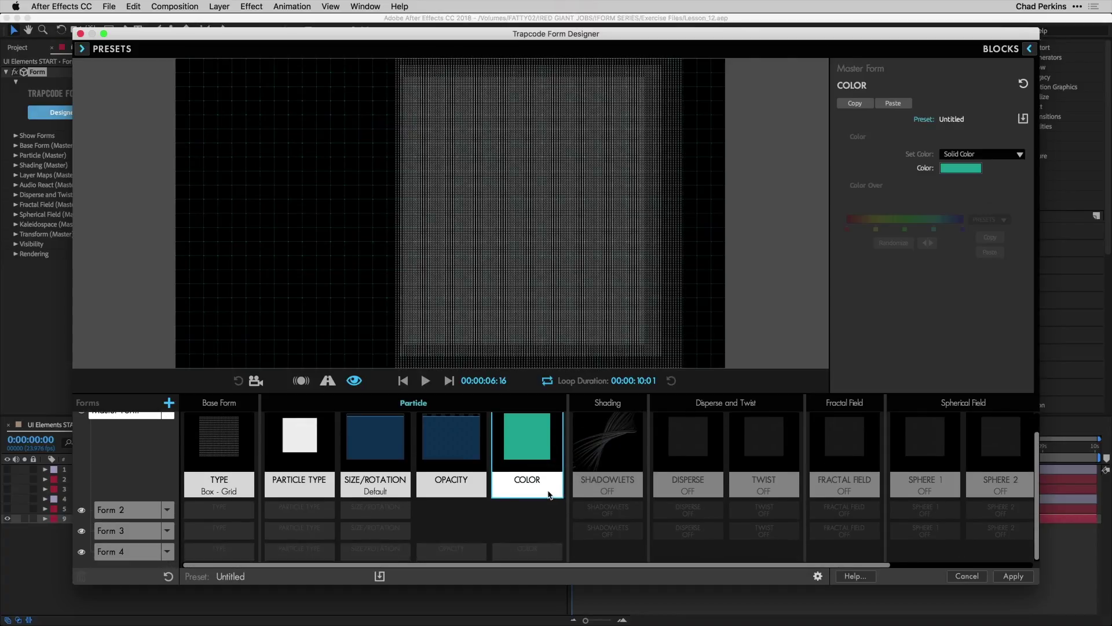
click(538, 550)
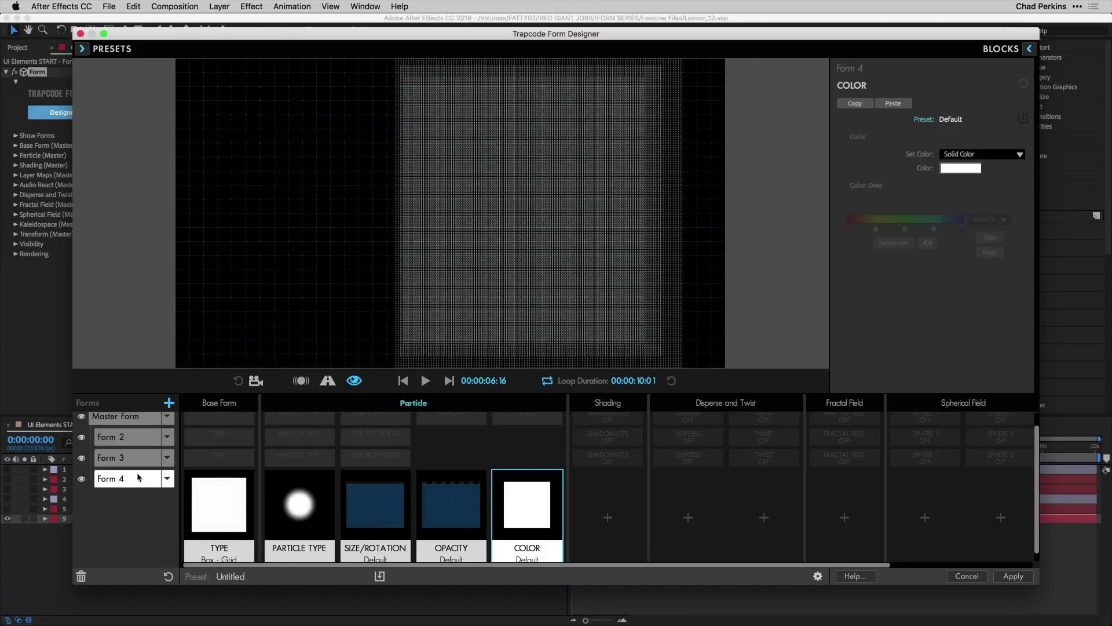
right_click(528, 504)
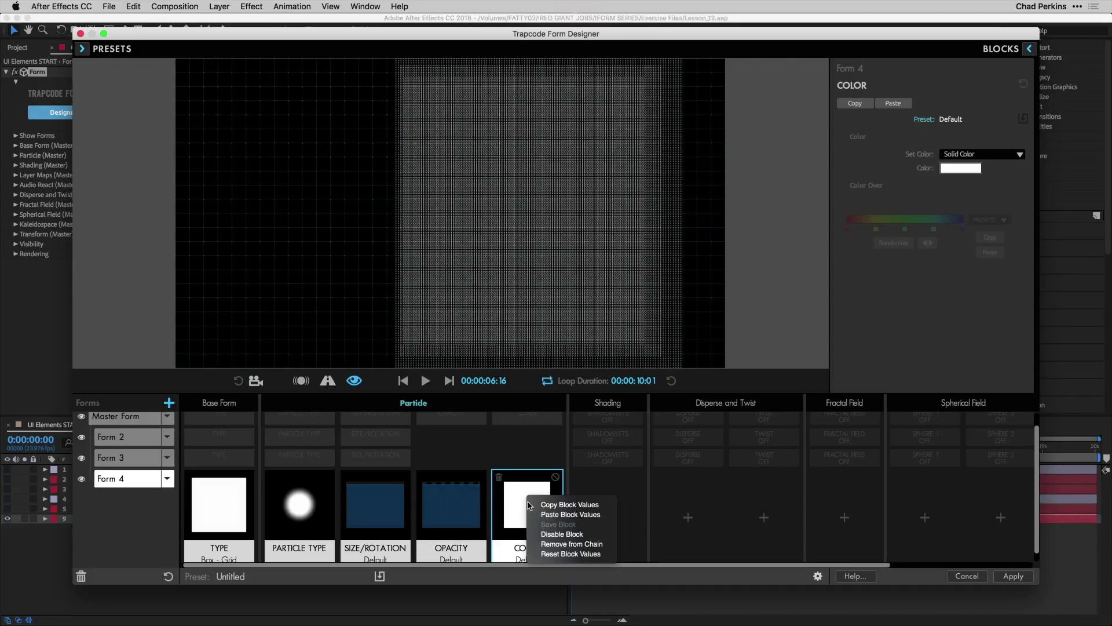
click(557, 515)
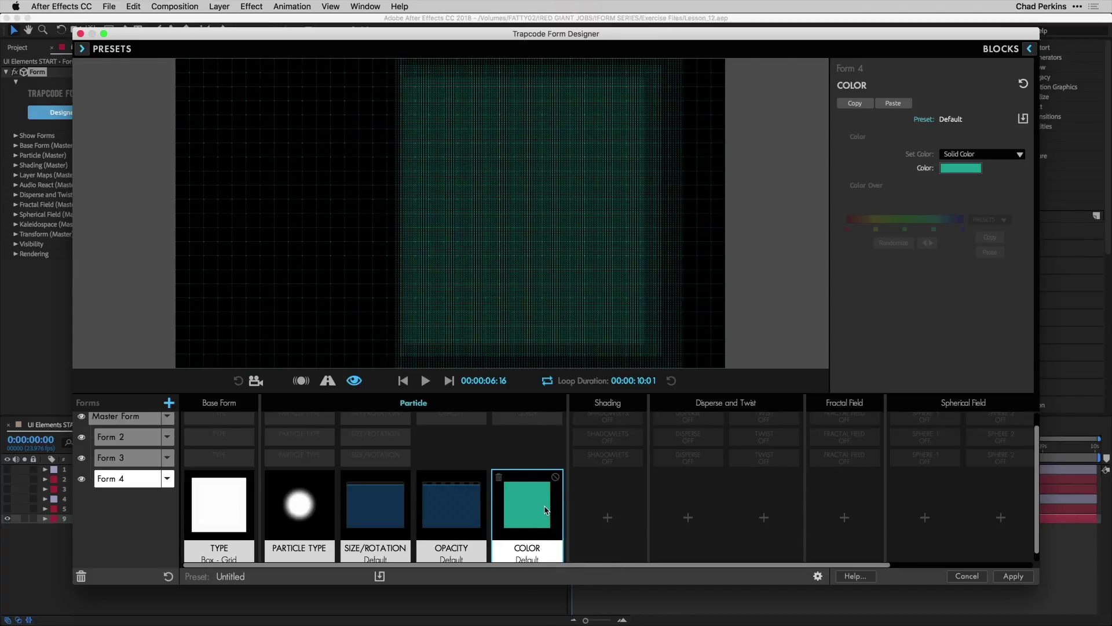
Brighten Form 4's teal particle color by raising its brightness to 86%.
click(960, 168)
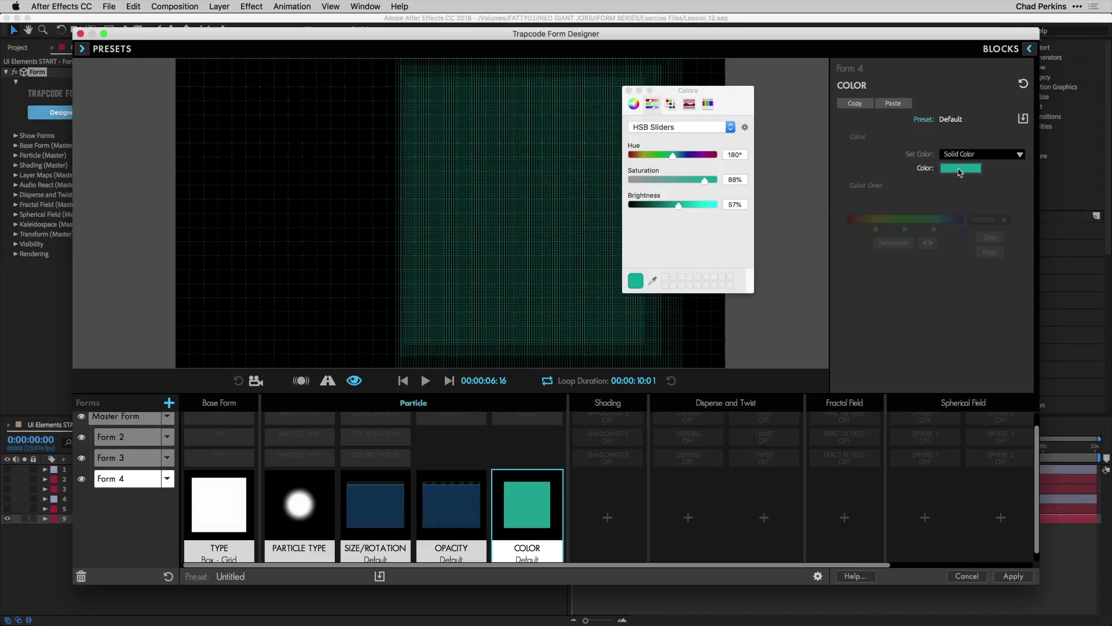
drag(680, 210, 703, 208)
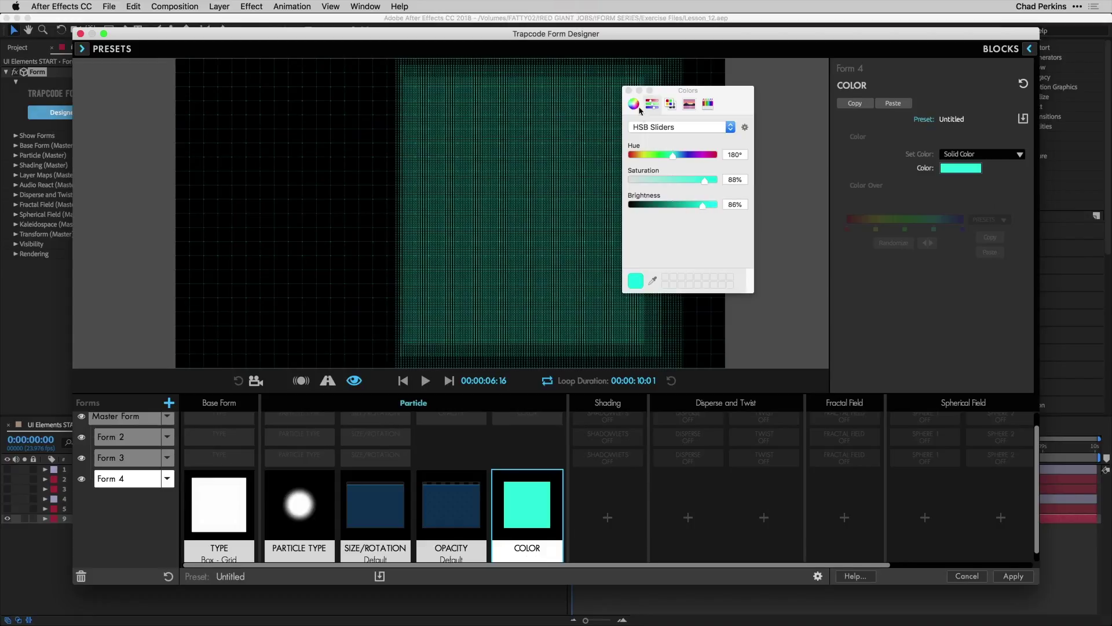
click(629, 90)
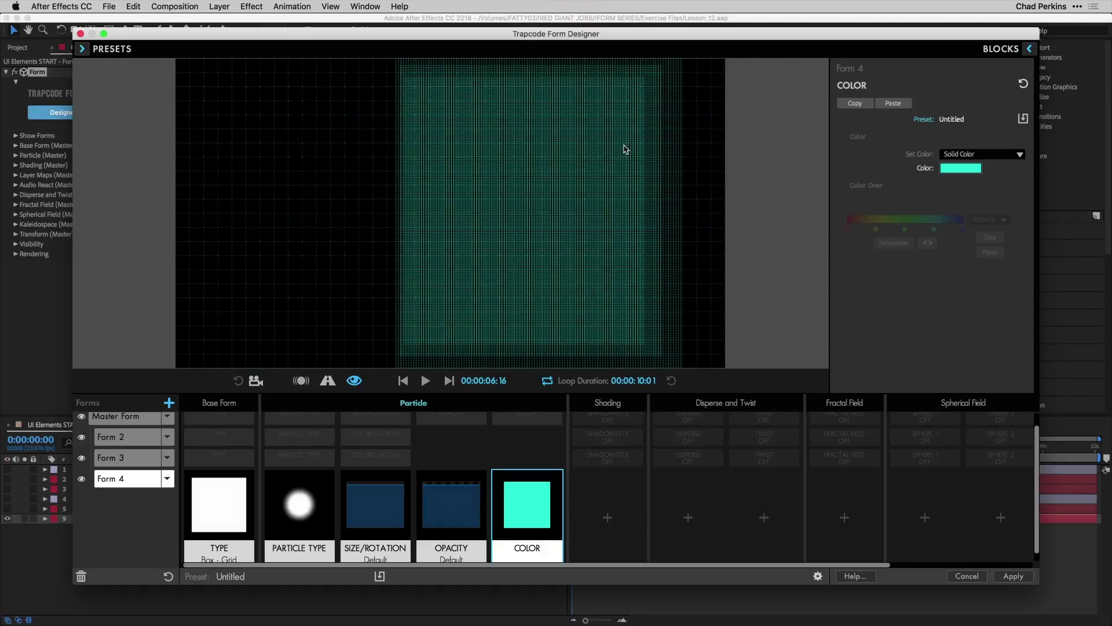
Add the Displace fractal field block to Form 4 and preview the animation briefly.
click(845, 517)
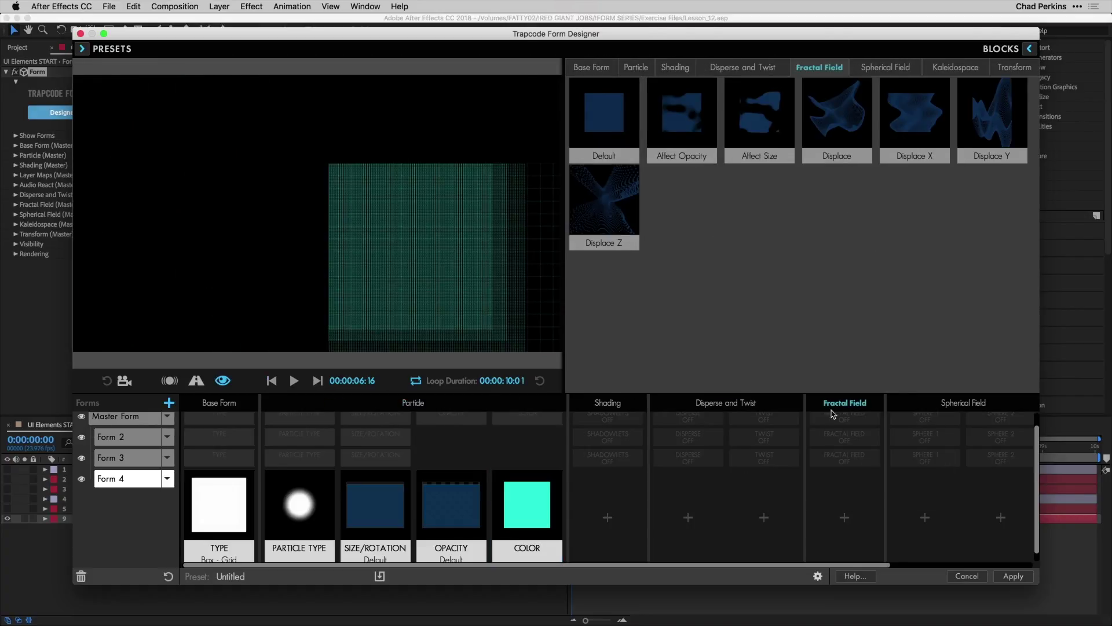
click(840, 123)
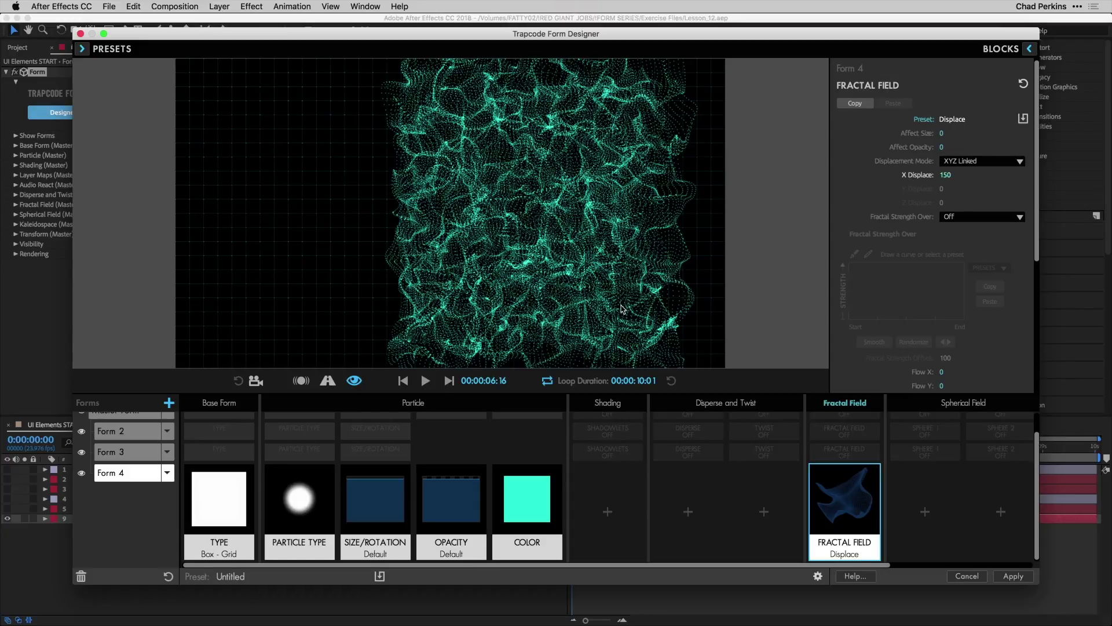
click(425, 380)
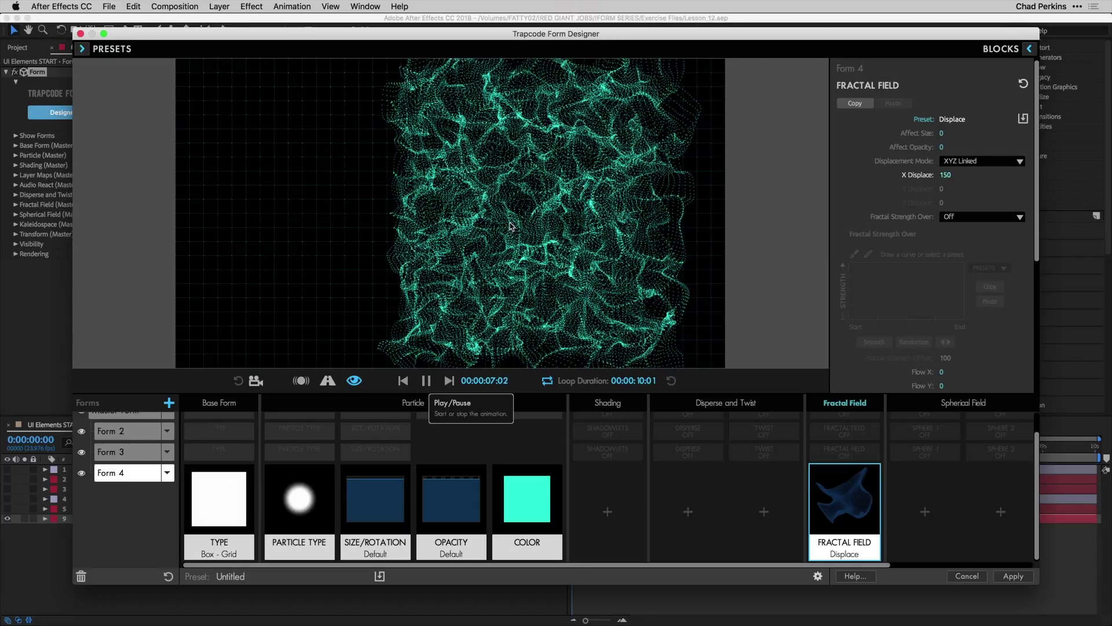
click(426, 380)
Set the fractal field's Flow Evolution to 0 and play the animation to check the motion.
scroll(876, 284, down, 3)
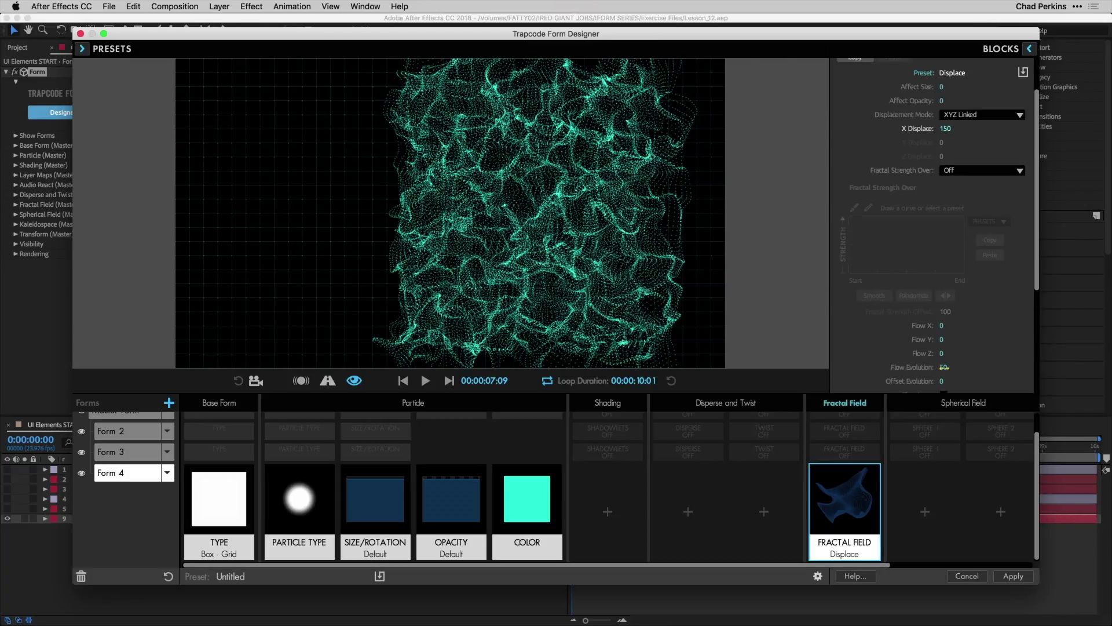
click(943, 367)
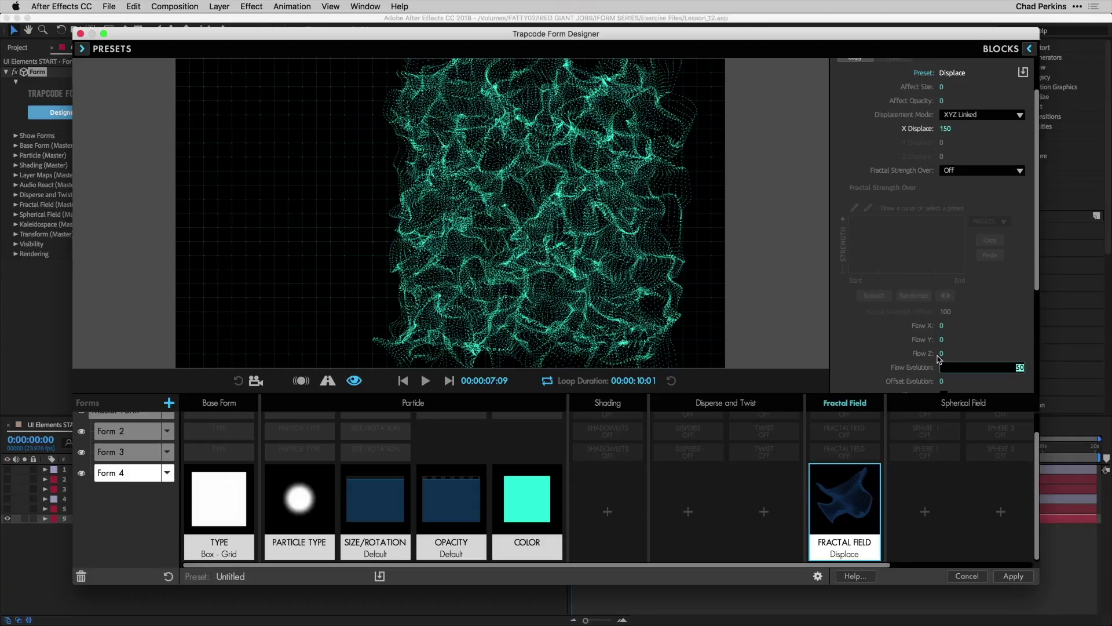
text(0)
key(Return)
click(426, 380)
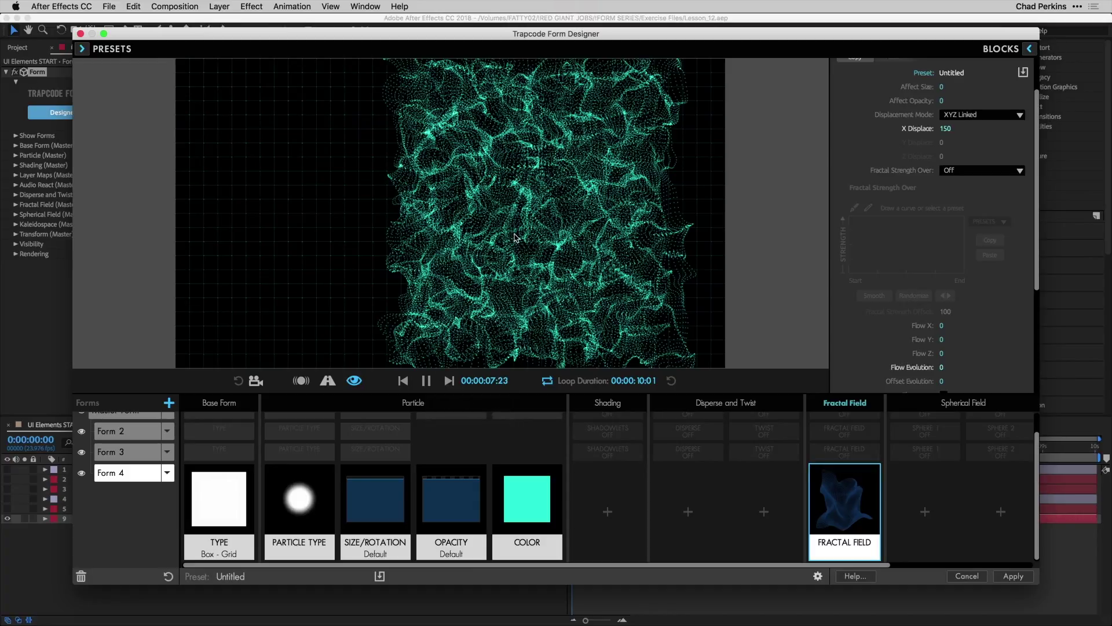
click(423, 380)
Set the Gamma of Form 4's fractal field to 0.
scroll(864, 312, down, 5)
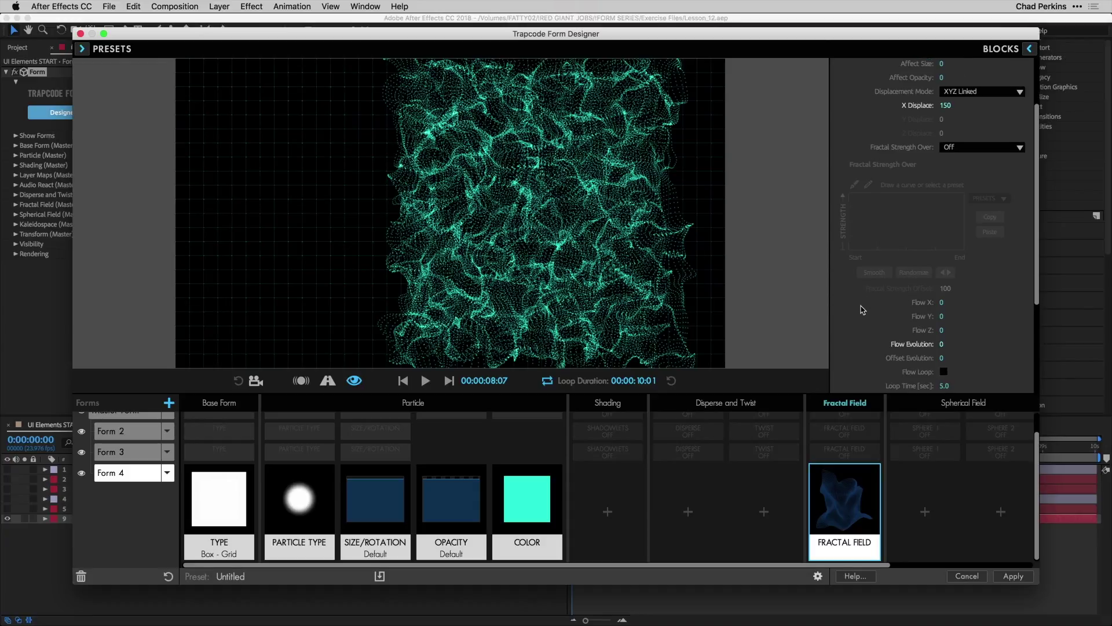
scroll(855, 306, down, 2)
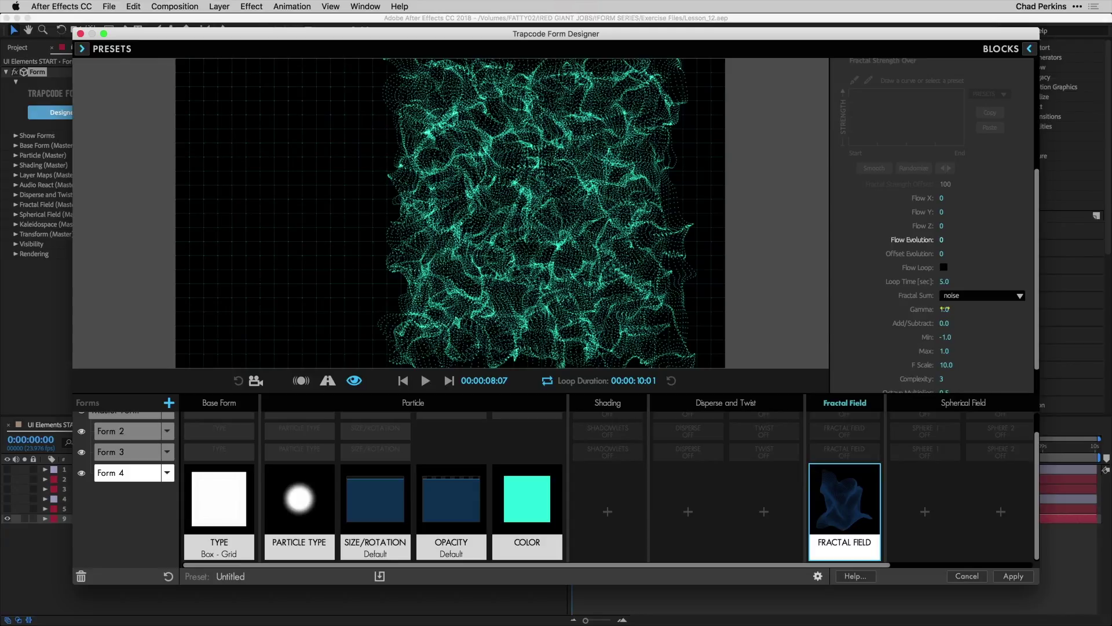
click(945, 309)
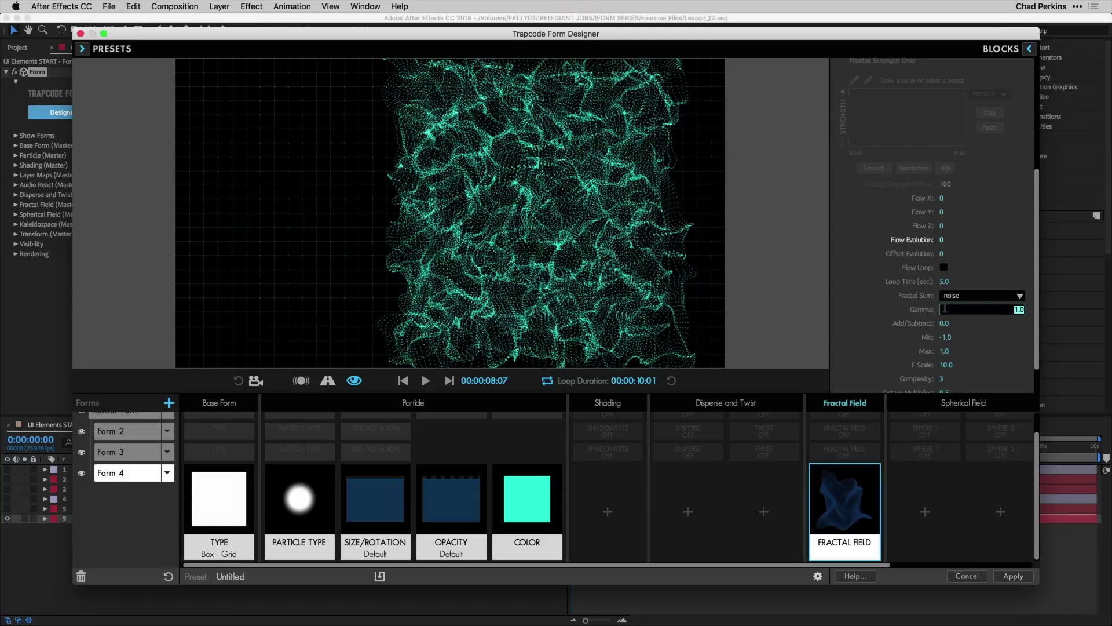
text(0)
key(Return)
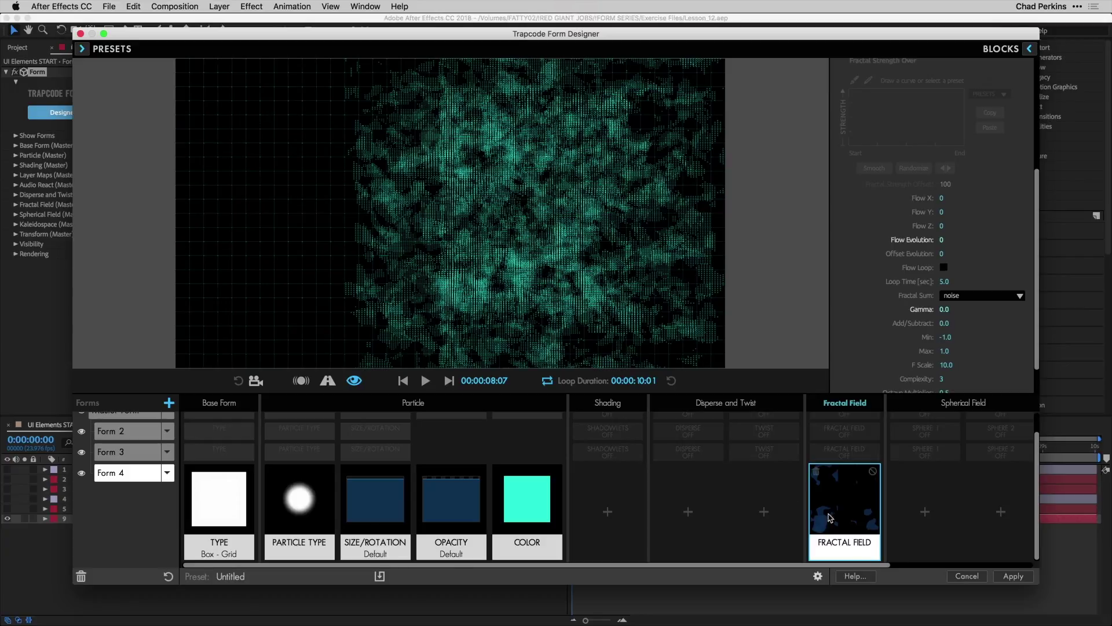
Set Form 4's Fractal Strength Over to Radial with the falling ramp preset, and raise the curve toward its end into a gentle bulge.
scroll(861, 228, up, 5)
scroll(860, 227, up, 2)
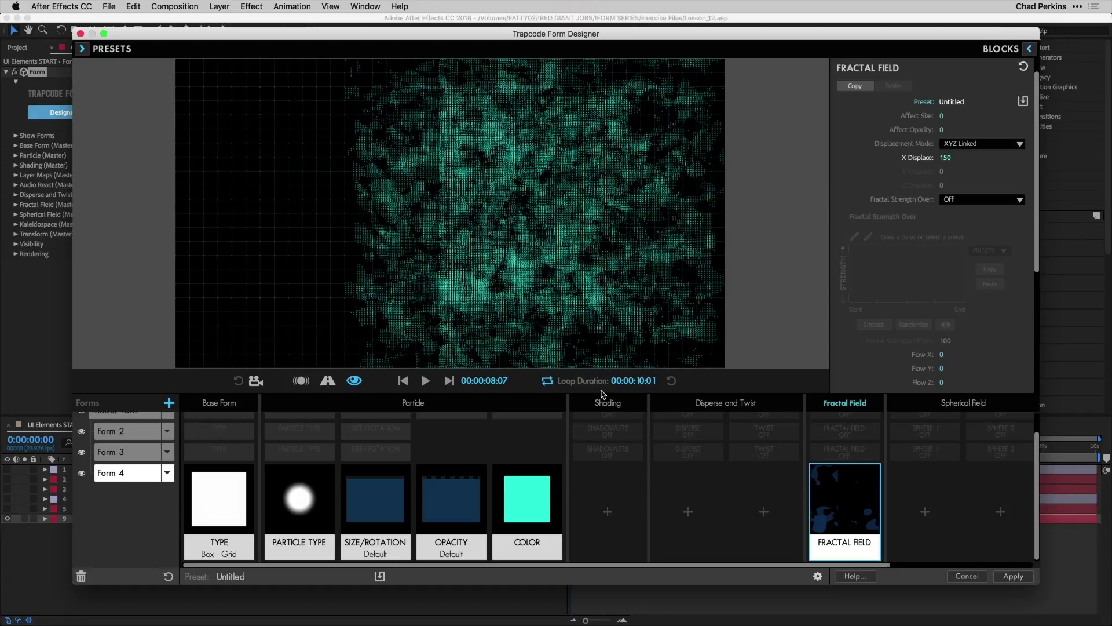
click(962, 203)
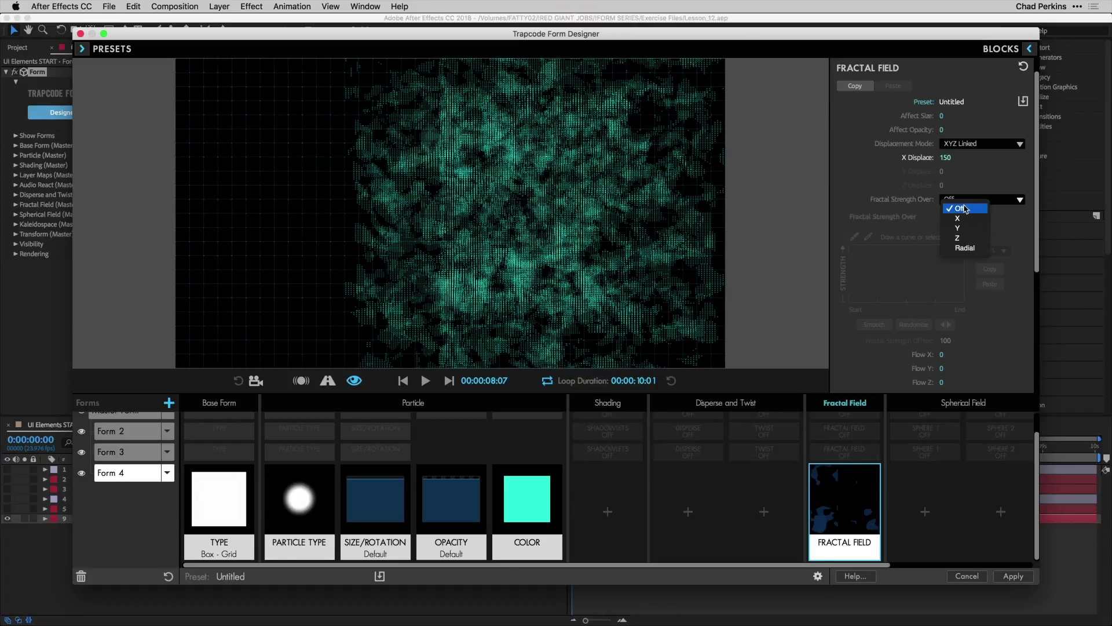
click(965, 248)
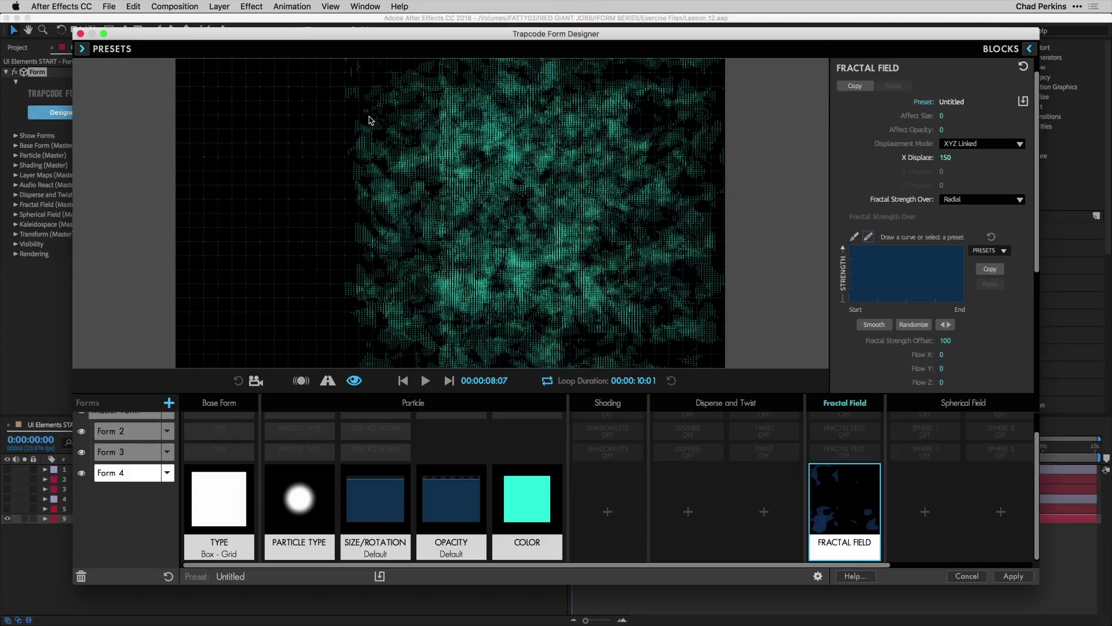
click(1003, 253)
click(996, 279)
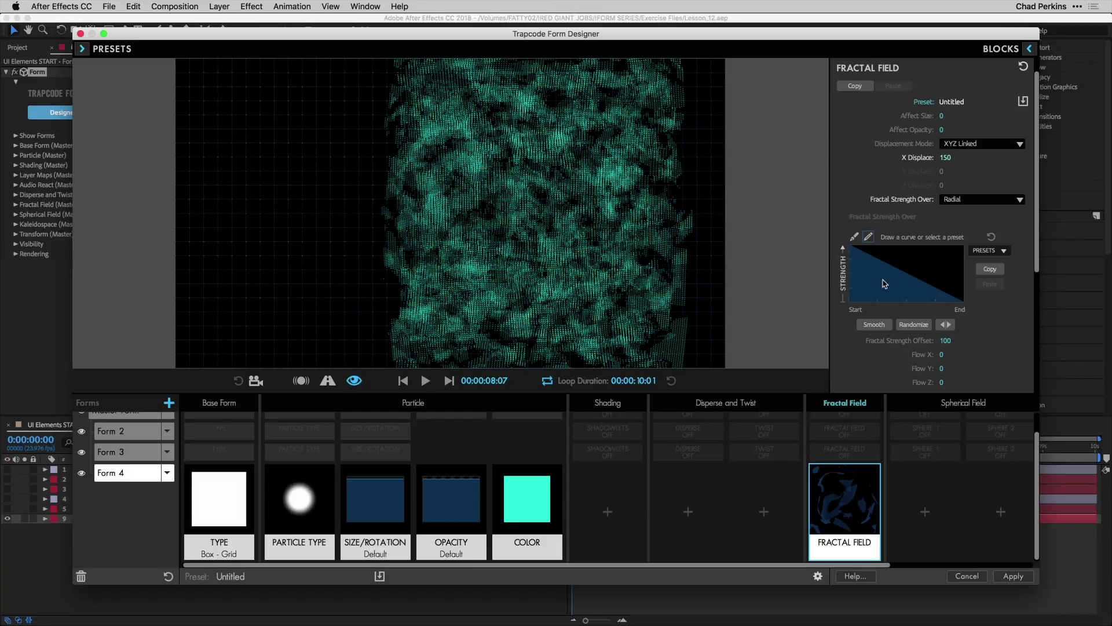
click(854, 237)
mouse_move(927, 286)
mouse_down()
mouse_move(930, 275)
mouse_move(916, 294)
mouse_move(929, 277)
mouse_up()
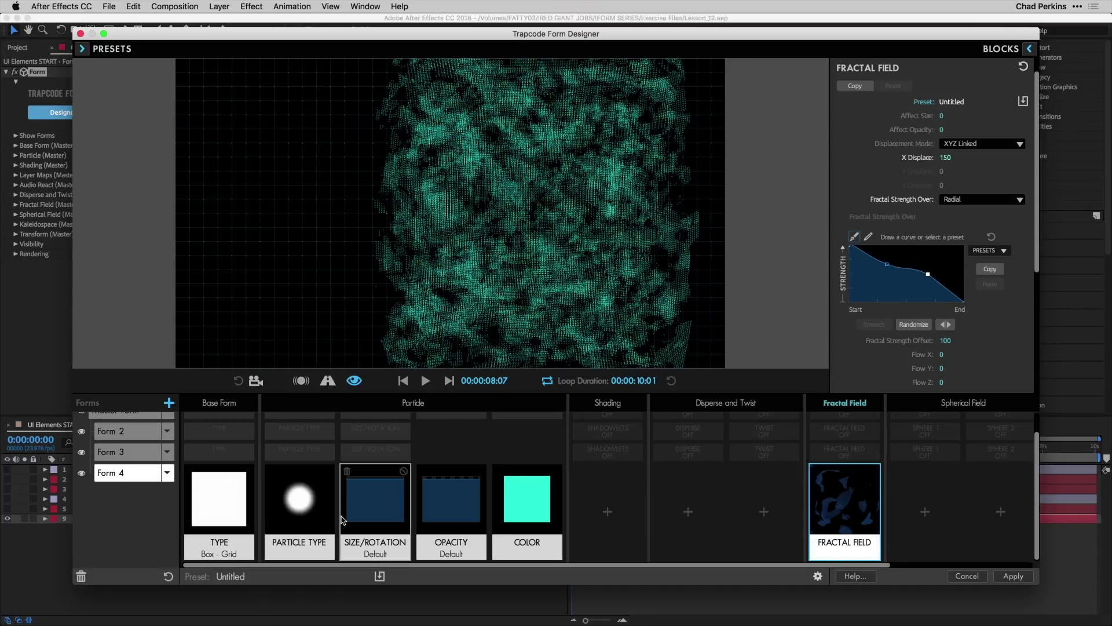
Set Form 4's Size Over to X and apply the trapezoid preset to the size curve.
click(370, 517)
click(955, 187)
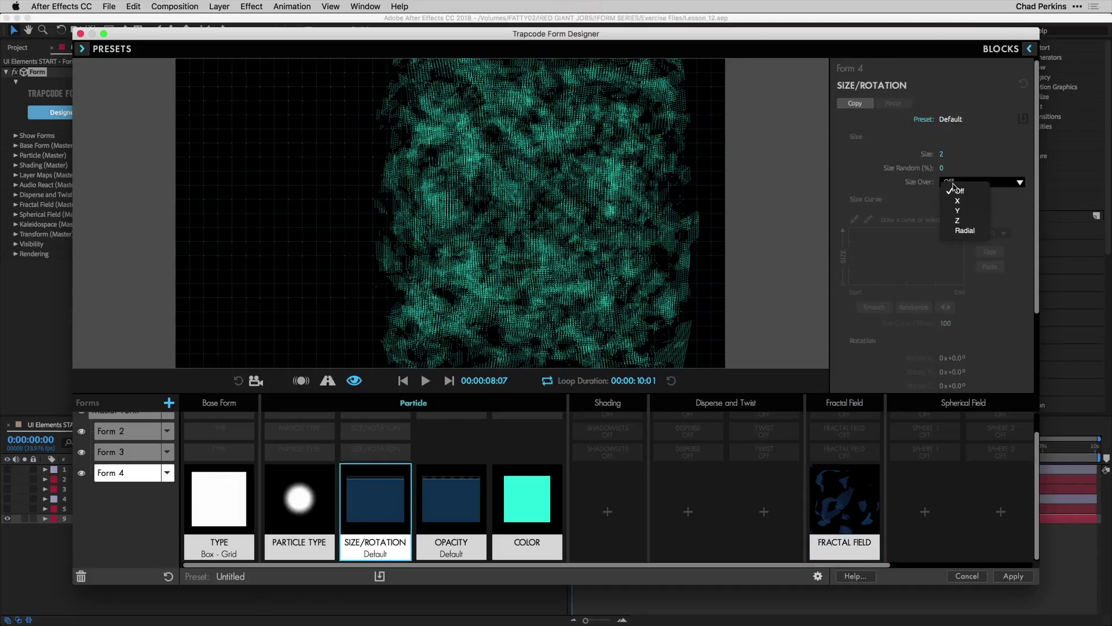
click(739, 200)
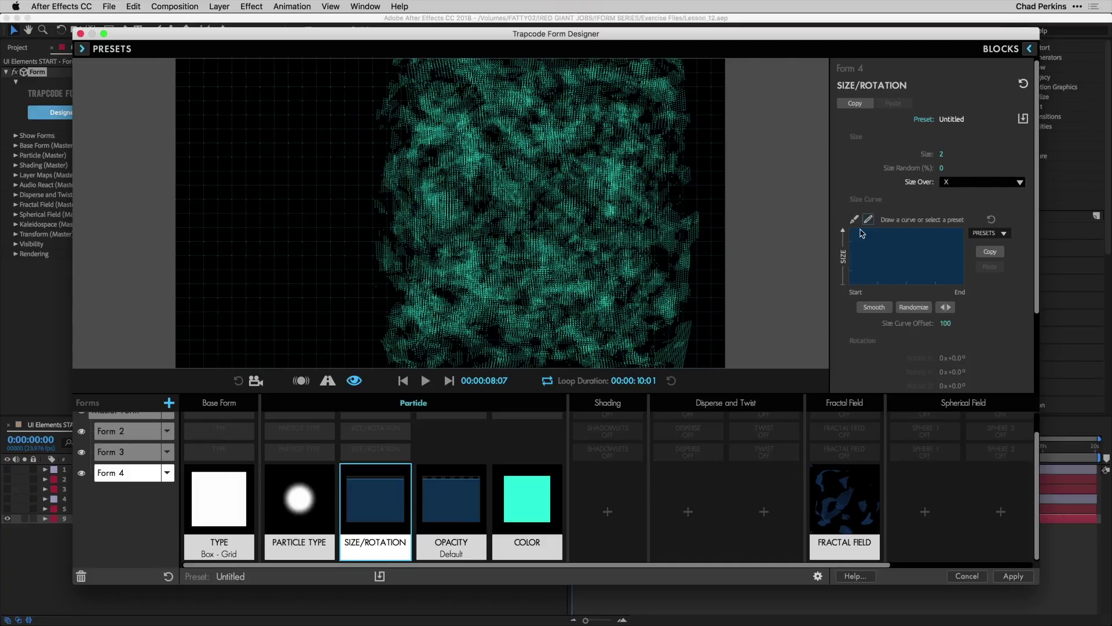
click(989, 234)
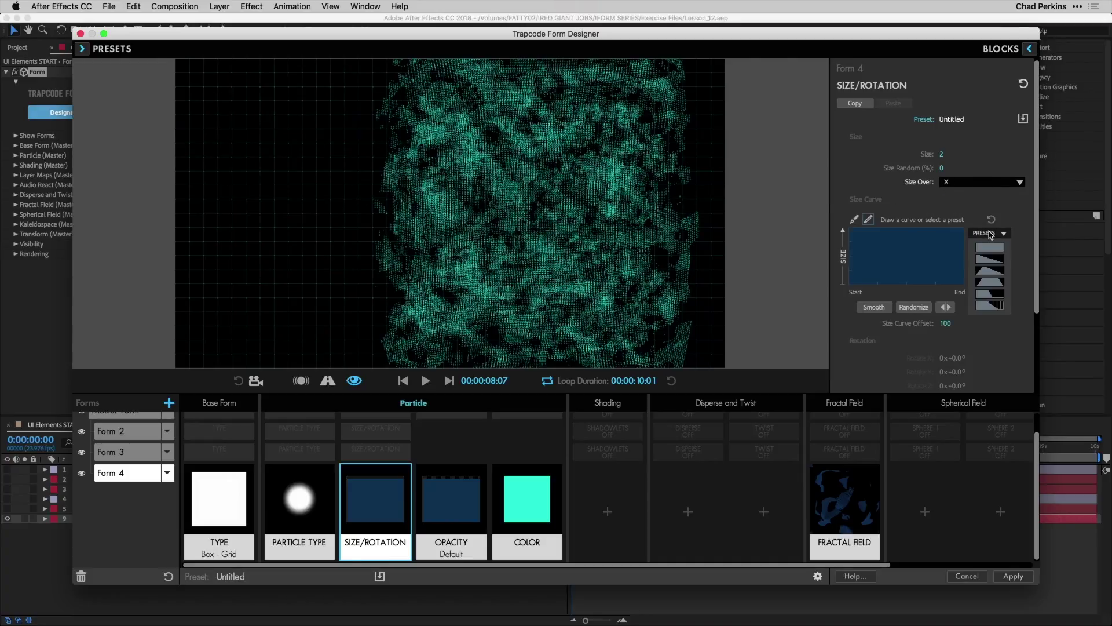
click(989, 281)
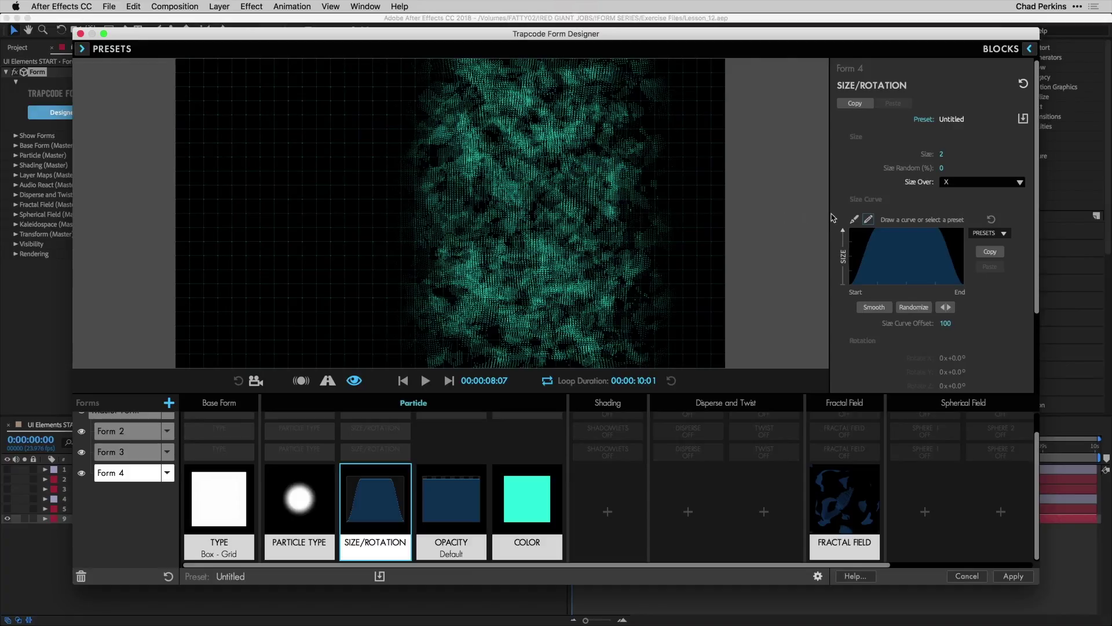
Reshape Form 4's size curve with points on both slopes so the particle size tapers more softly at the sides.
click(854, 219)
drag(872, 234, 864, 268)
click(859, 266)
drag(951, 267, 938, 236)
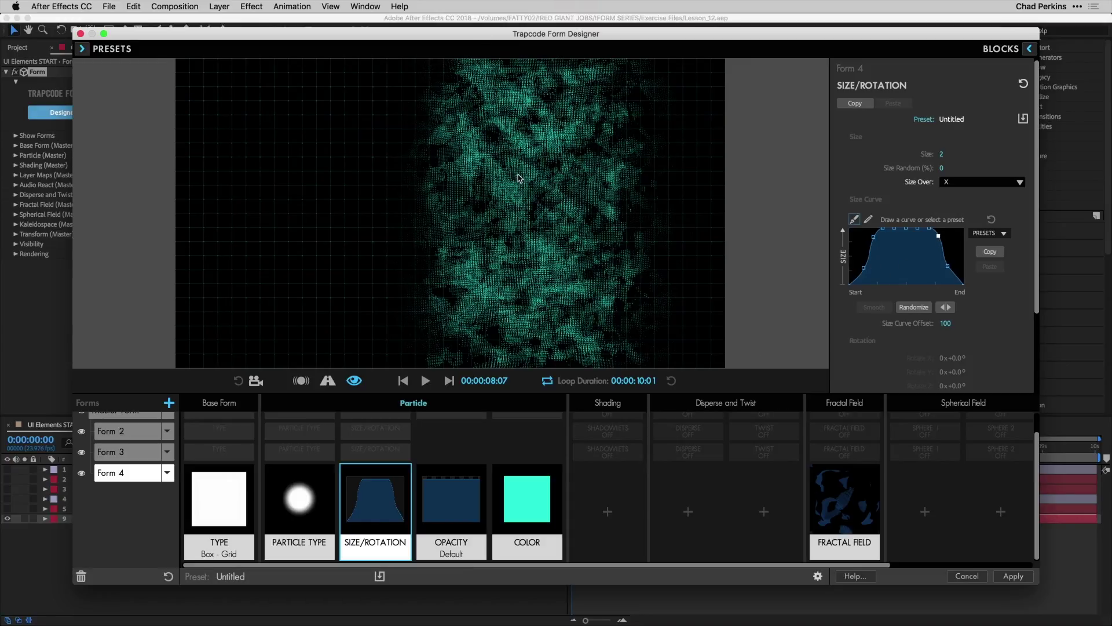
Set Form 4's Opacity Over to Y and apply the trapezoid preset to the opacity curve.
click(442, 506)
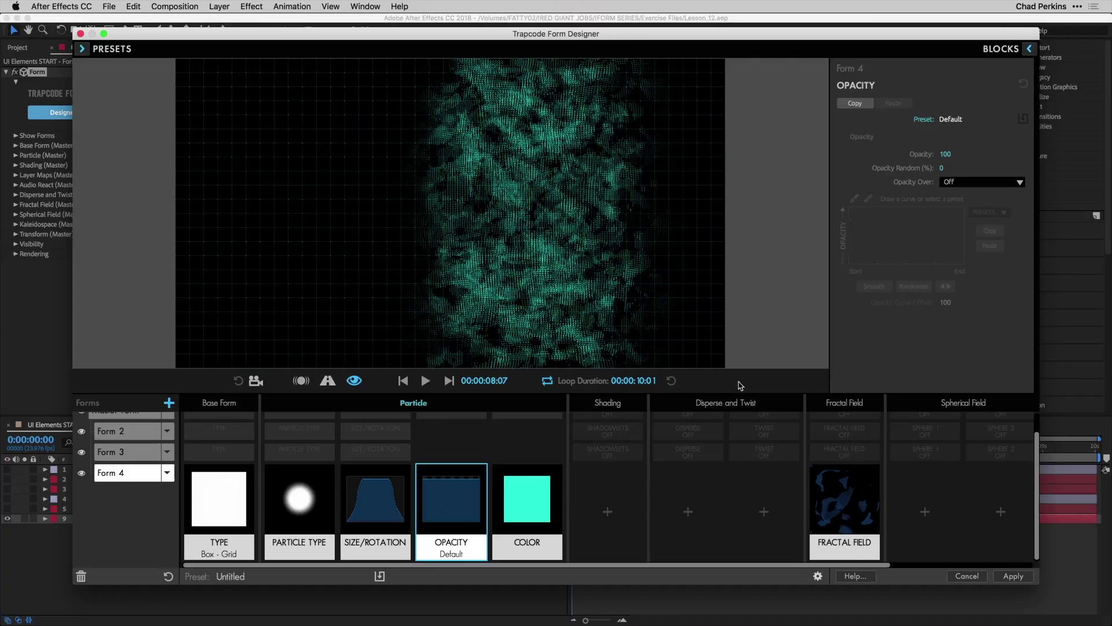
click(969, 183)
click(966, 210)
click(999, 215)
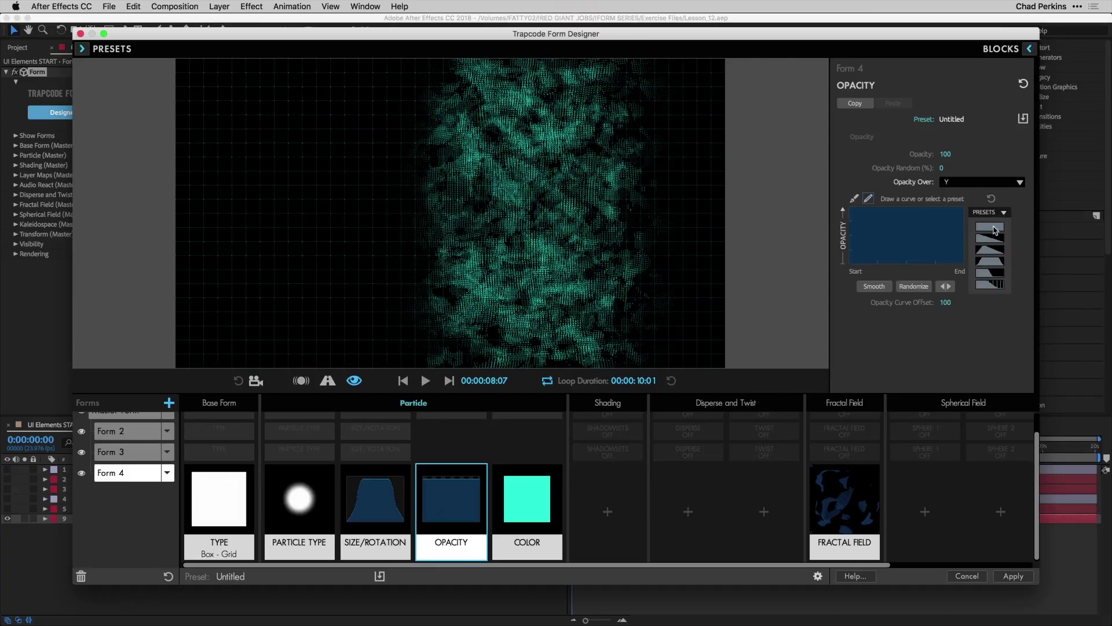
click(997, 265)
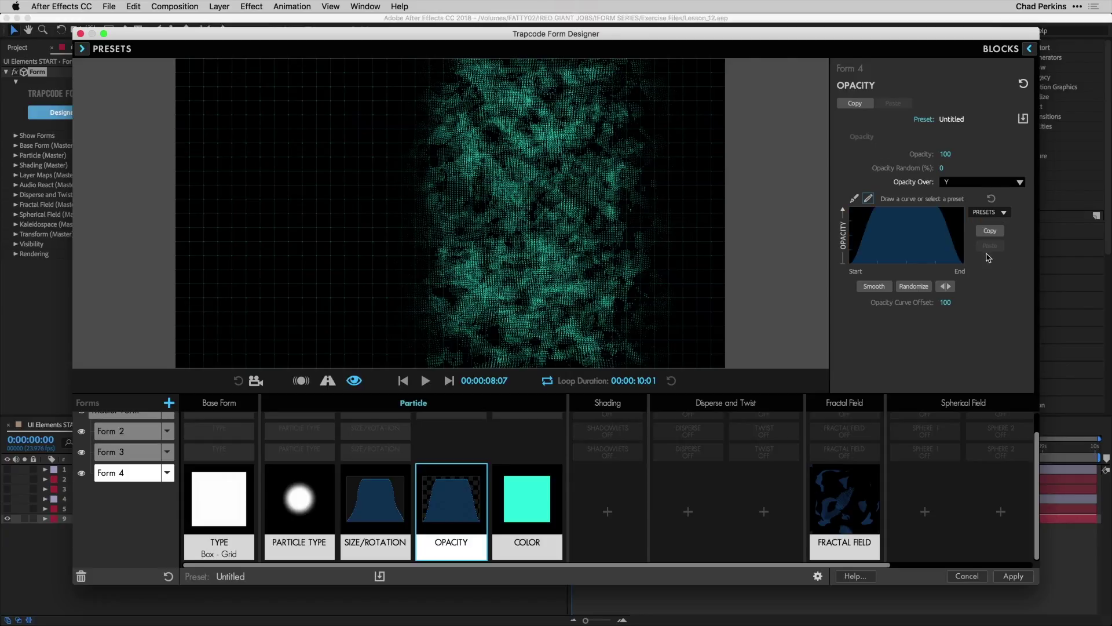
Adjust points on both slopes of Form 4's opacity curve to soften the fade at its start and end.
click(855, 199)
drag(863, 249, 868, 252)
drag(875, 214, 947, 245)
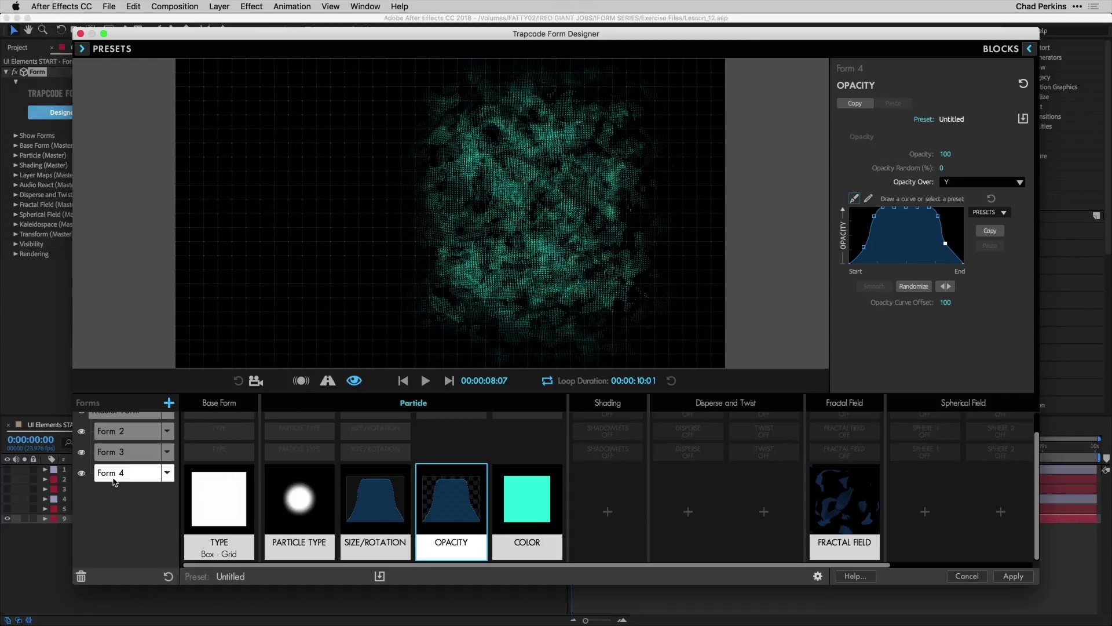
Add a fifth form and set its base form size to XYZ Individual with Size X 240 and Size Y 520.
click(169, 403)
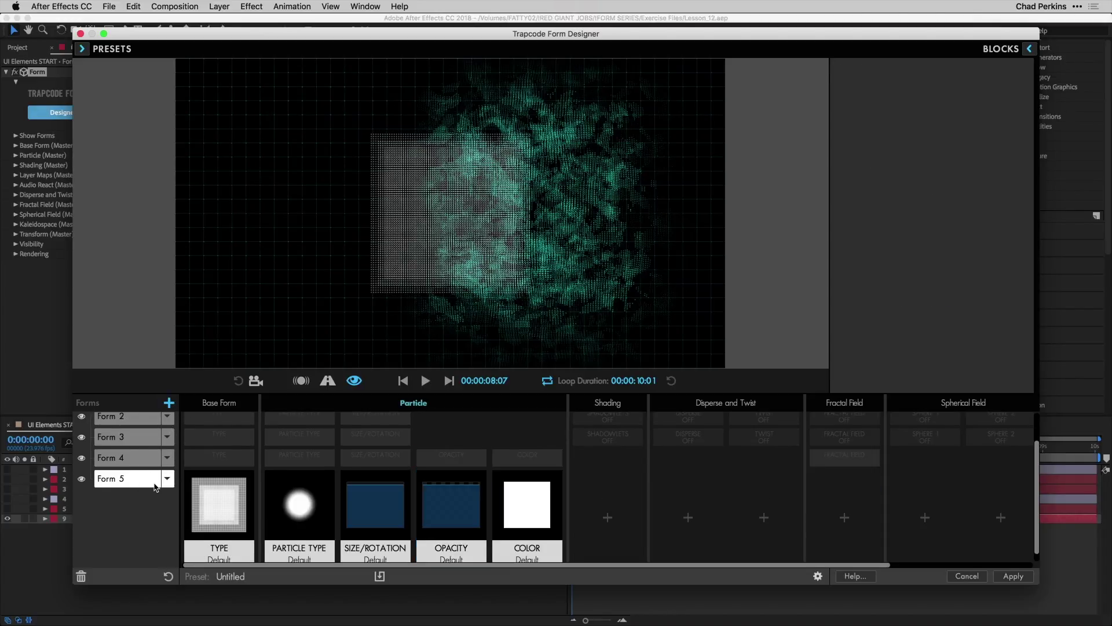
click(189, 475)
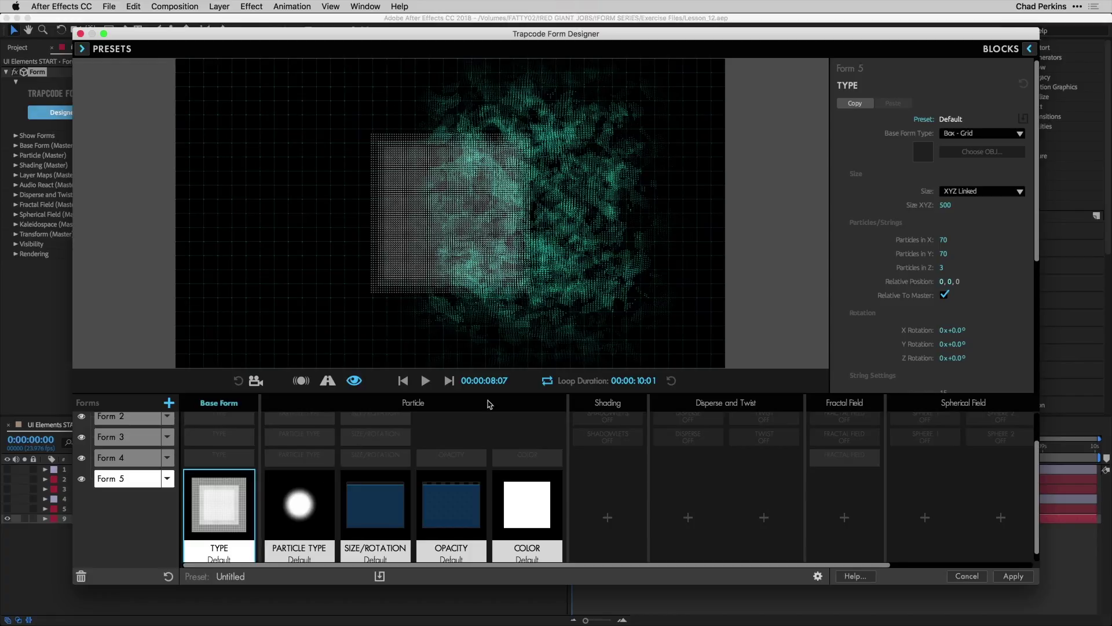
click(978, 192)
click(983, 211)
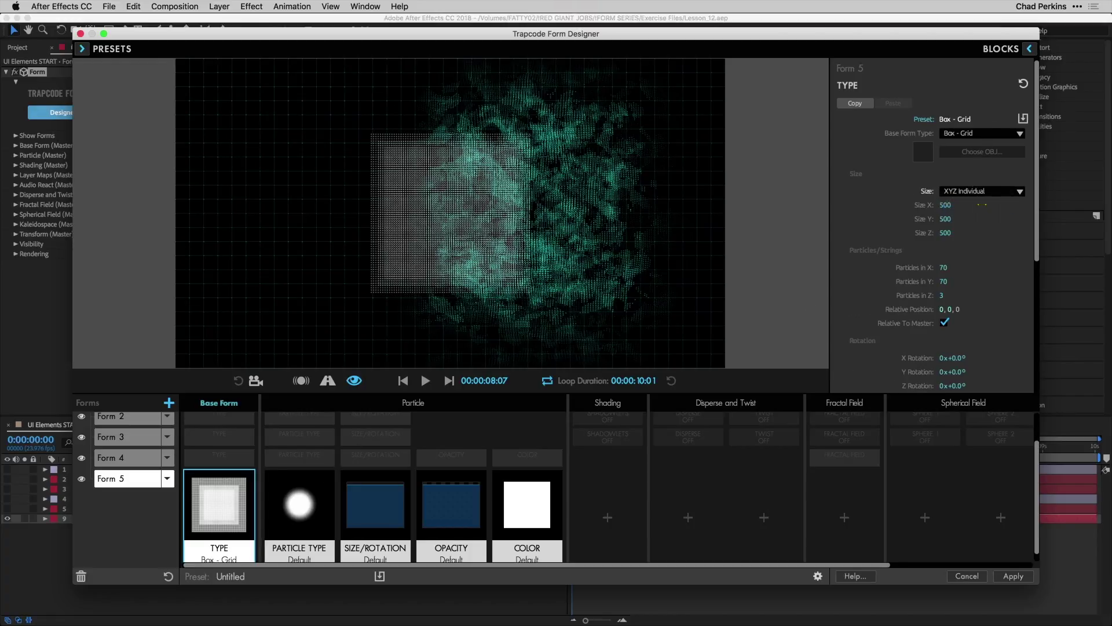
click(945, 206)
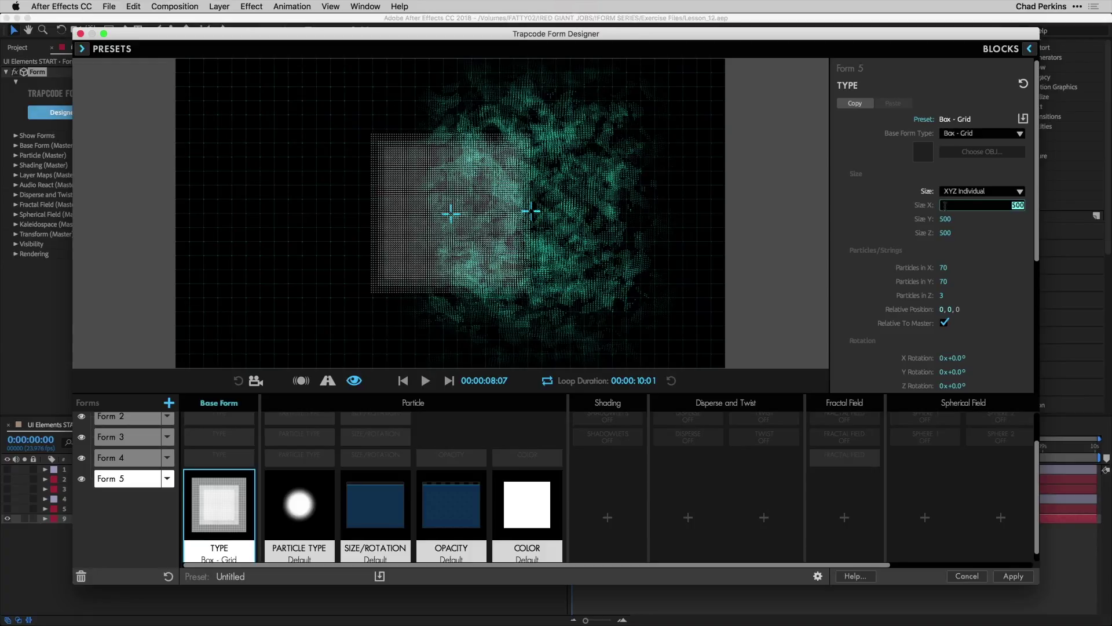
text(240)
key(Tab)
text(520)
key(Tab)
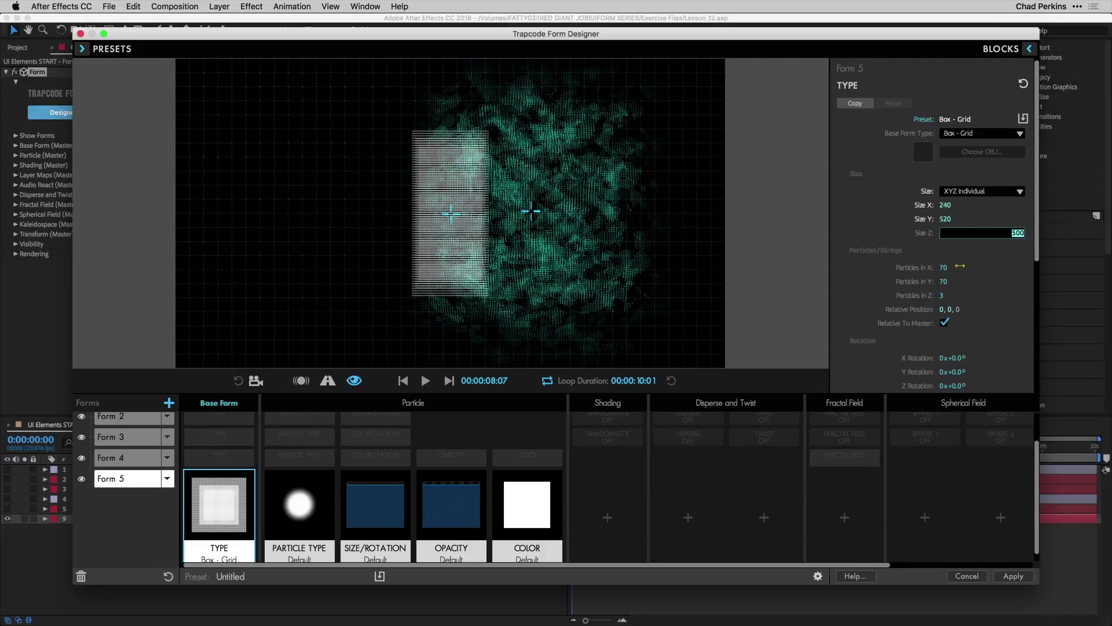
Set Form 5's particle counts to 3 in X, 3 in Y and 1 in Z.
click(942, 267)
text(3)
key(Tab)
text(3)
key(Tab)
text(1)
key(Return)
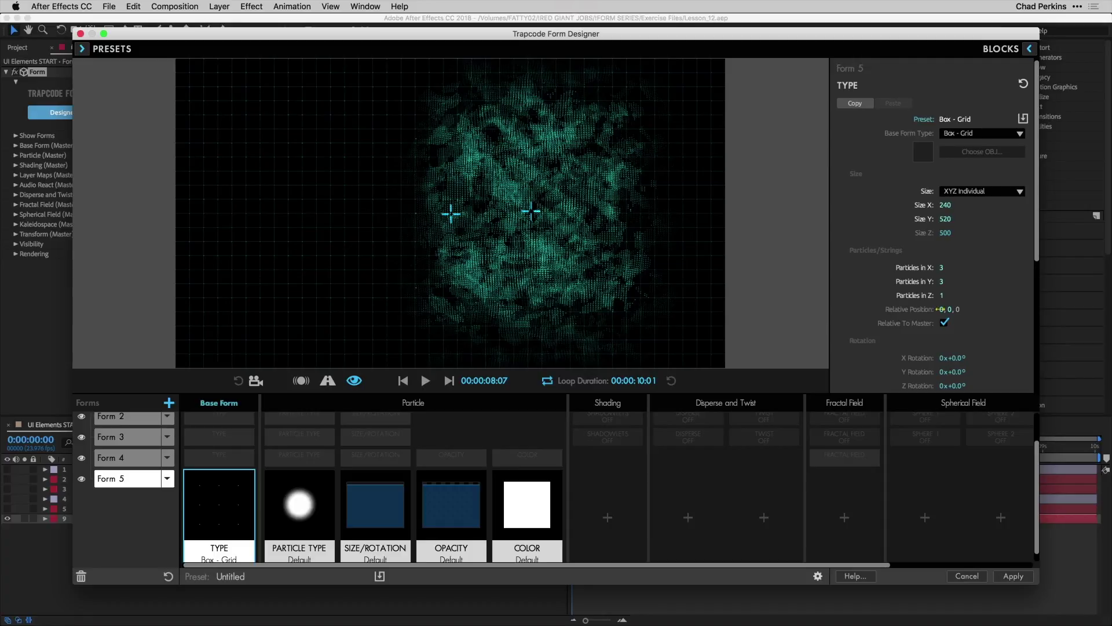
Set Form 5's Relative Position to 266, 166, -117.
click(940, 310)
key(Tab)
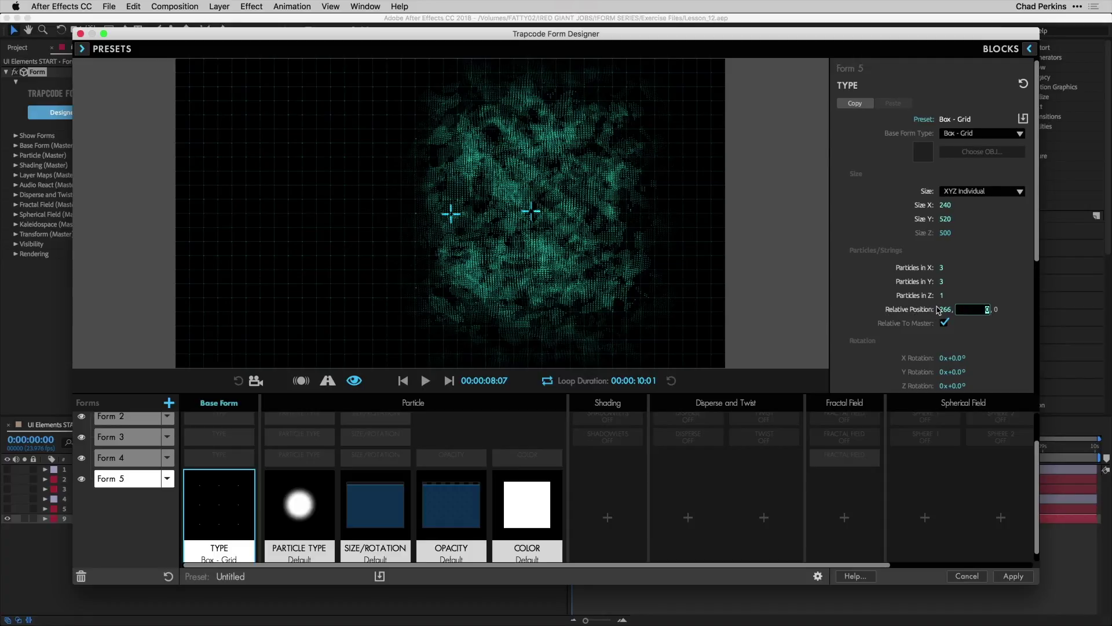
key(Tab)
text(-117)
key(Return)
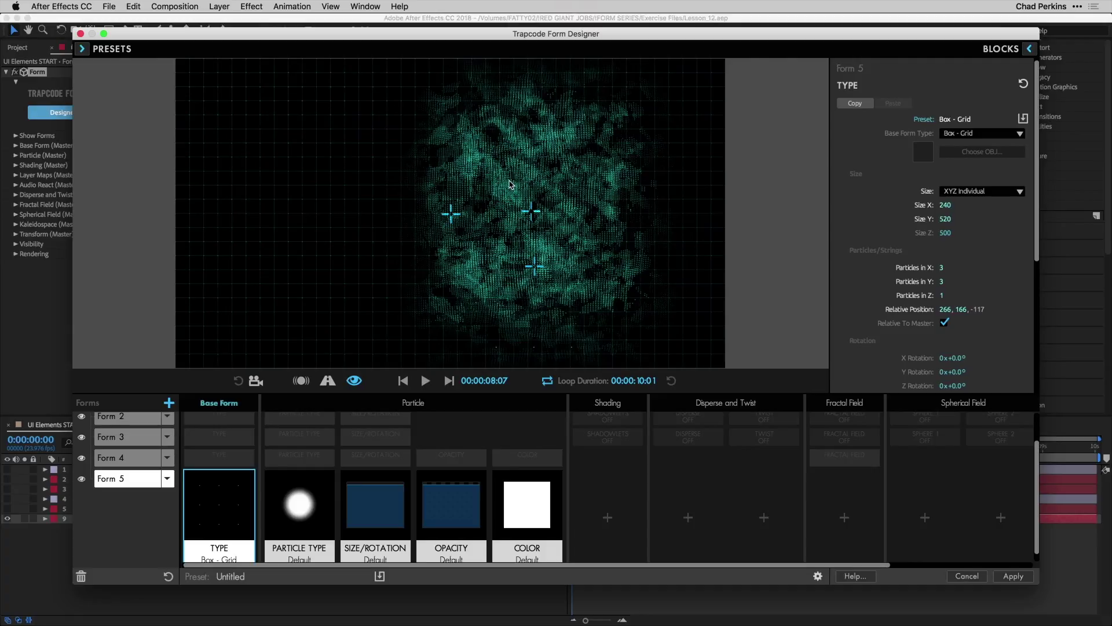
Lower Form 5's Particle Feather for crisp dots and set the particle Size to 18.
click(300, 522)
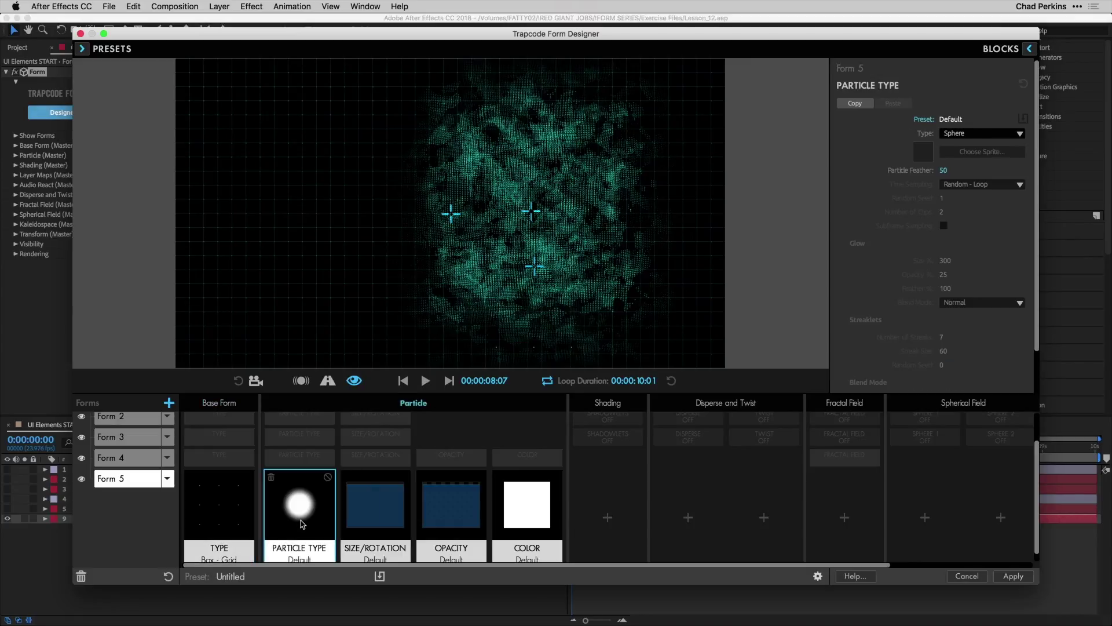
drag(944, 169, 916, 170)
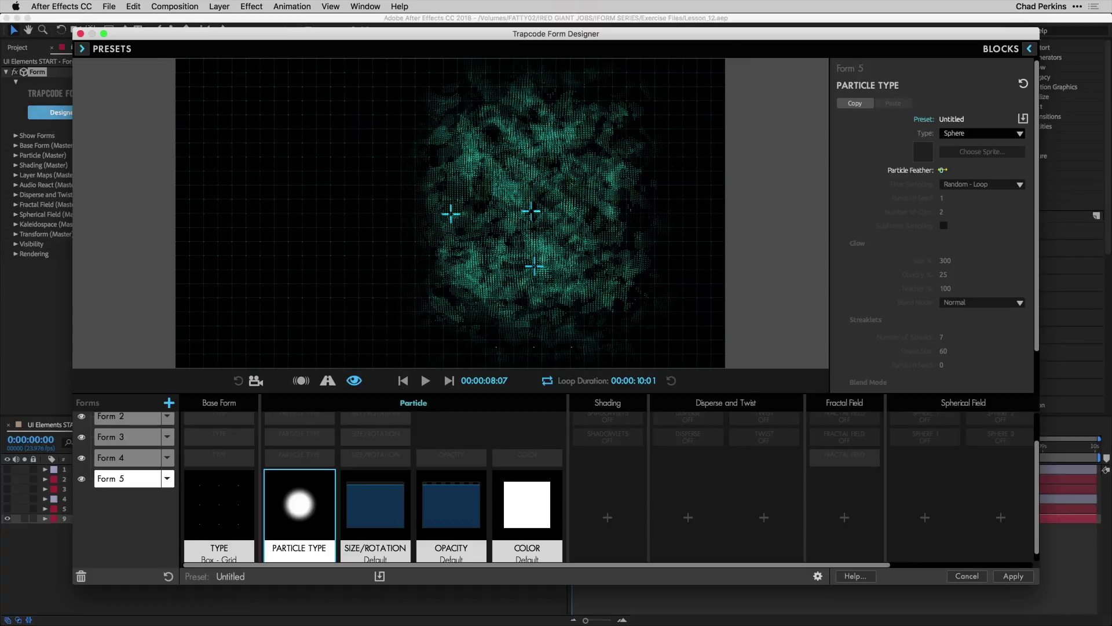
click(360, 514)
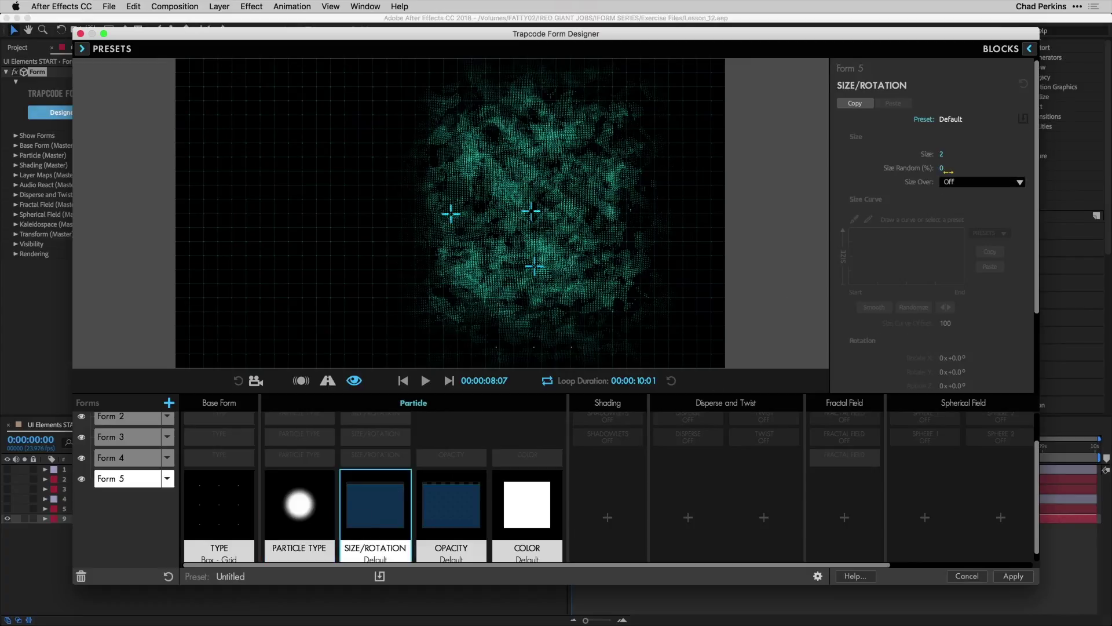
click(942, 154)
text(18)
key(Return)
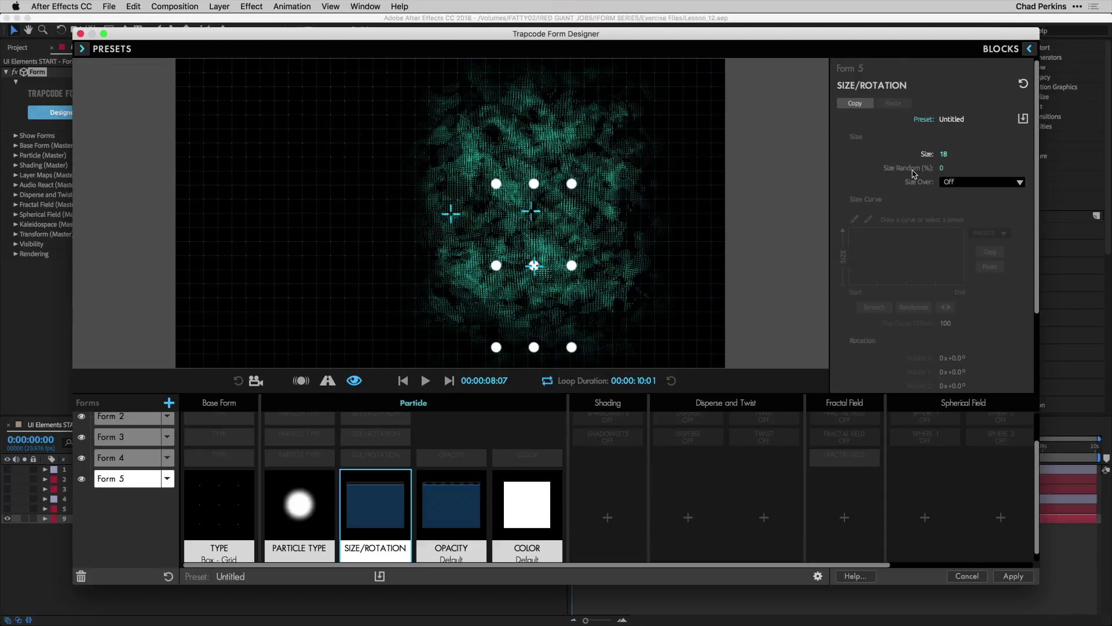
Set Form 5's Size Random to 100% and Opacity Random to 75%.
drag(931, 169, 937, 169)
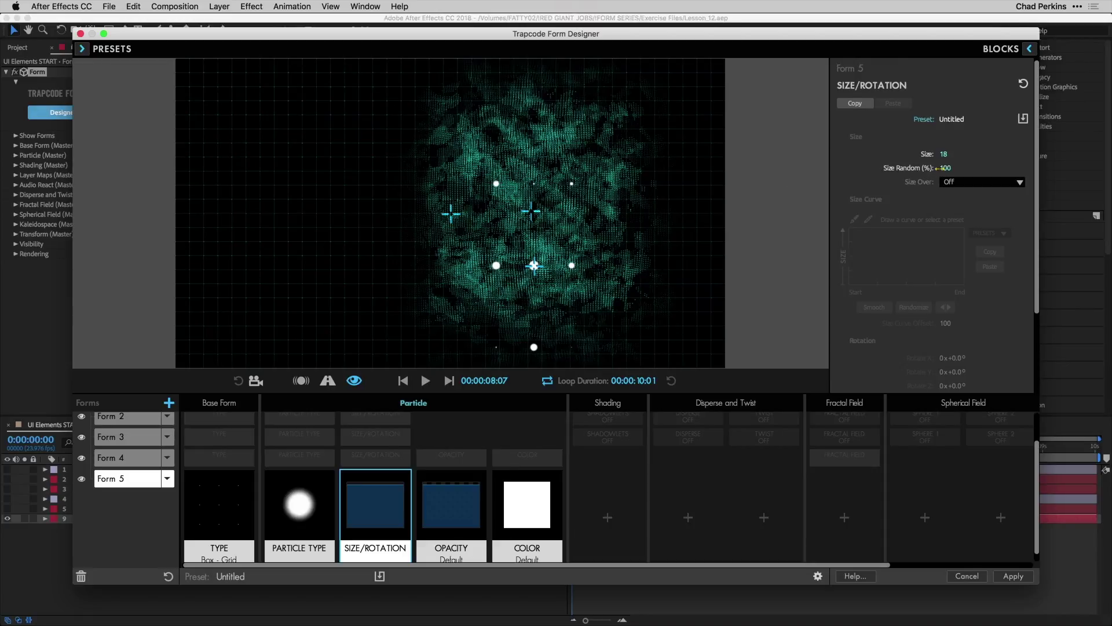
click(456, 510)
mouse_move(943, 167)
mouse_down()
mouse_move(964, 167)
mouse_move(941, 168)
mouse_up()
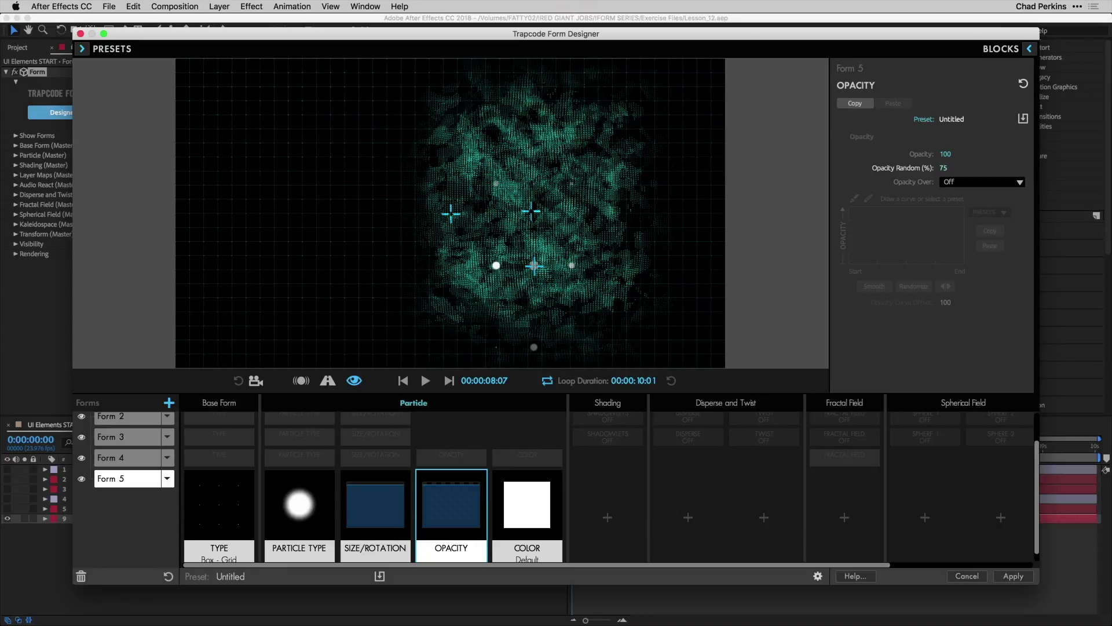
Change Form 5's solid particle color to a saturated red using the color wheel.
click(499, 477)
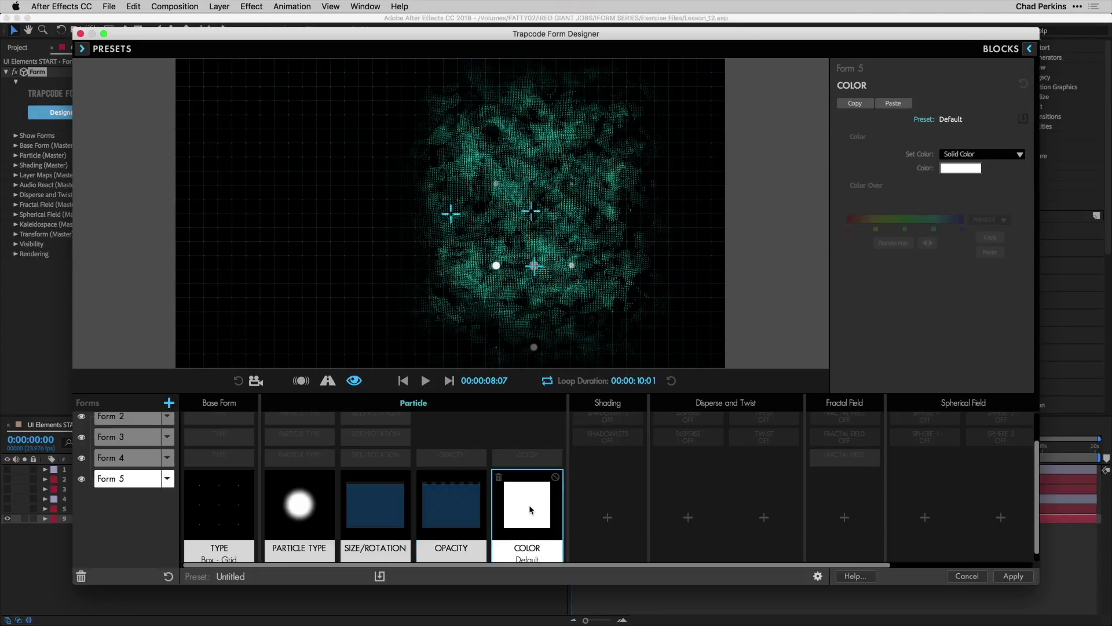
click(964, 173)
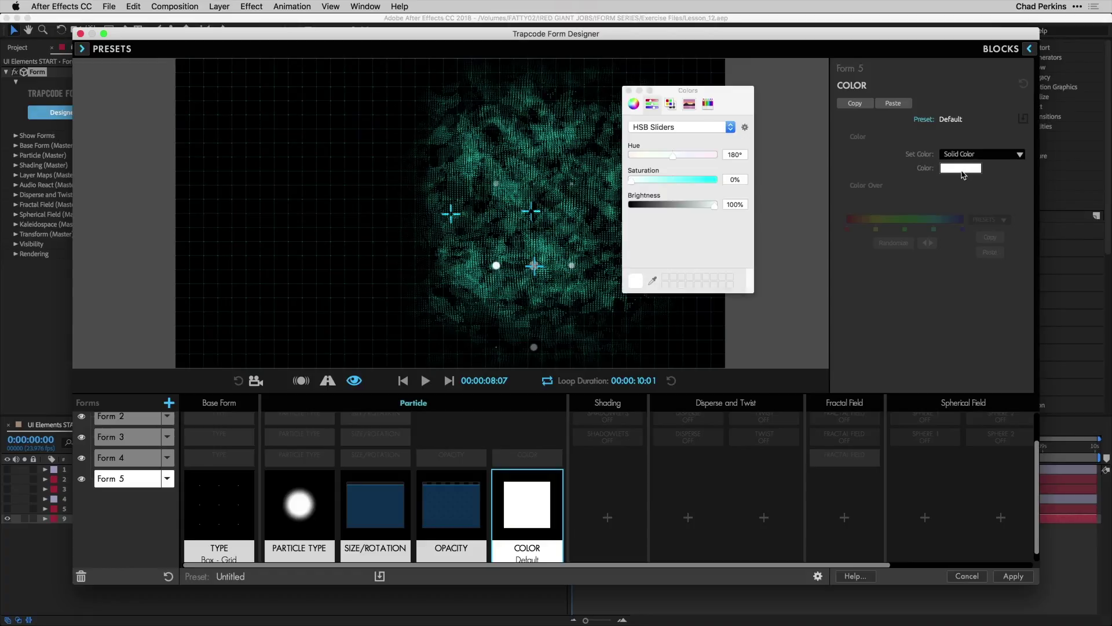
click(635, 105)
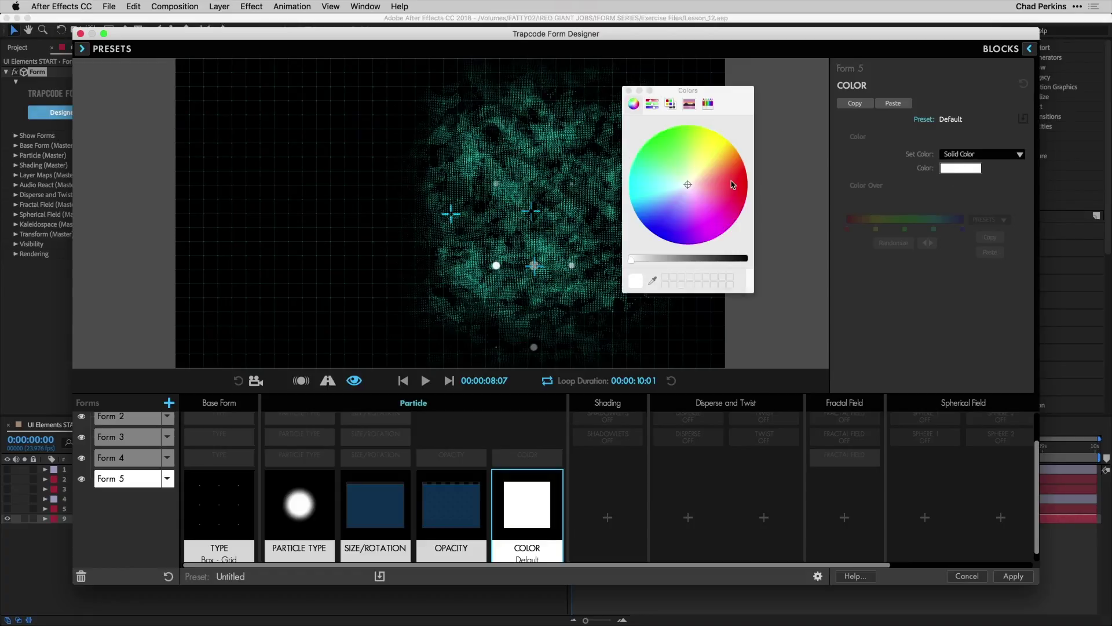
drag(733, 185, 754, 186)
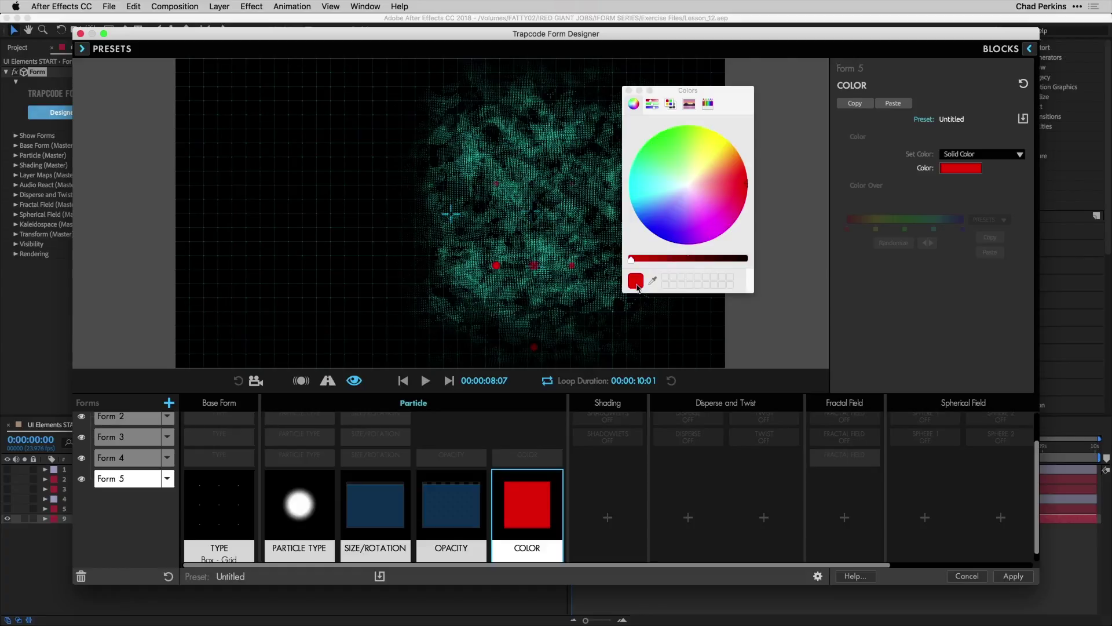
click(629, 91)
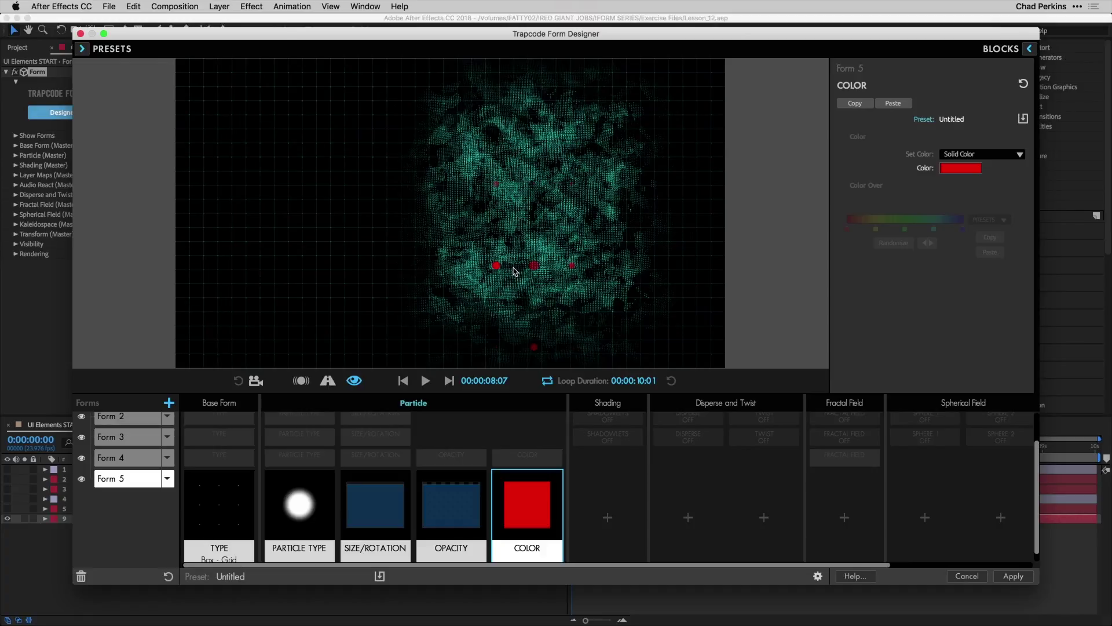
Add the Disperse Particles block to Form 5.
click(688, 518)
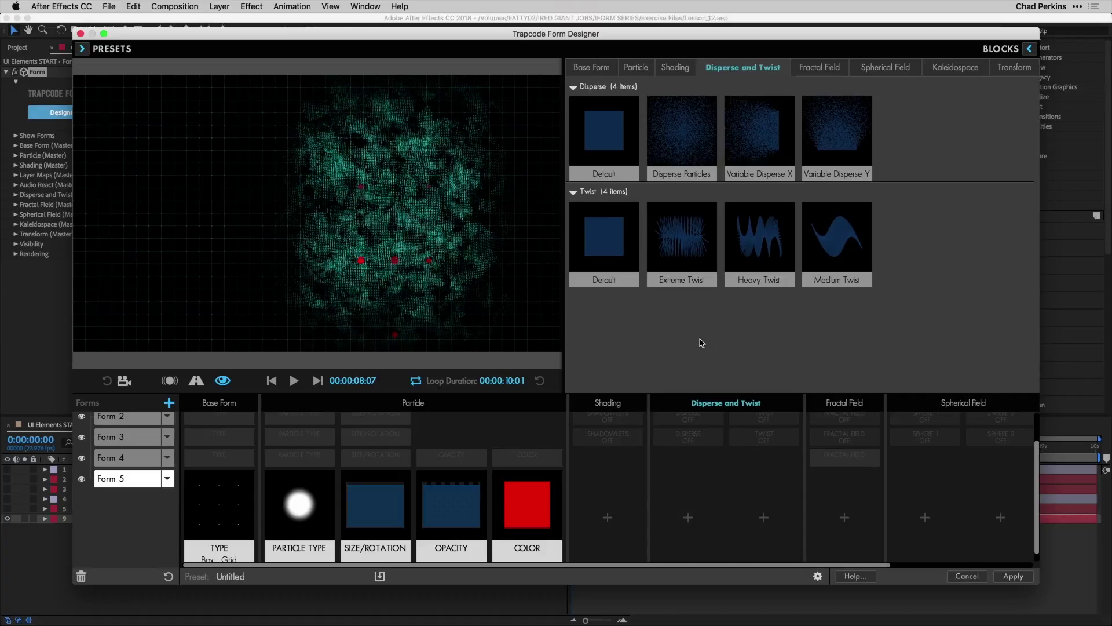
click(682, 140)
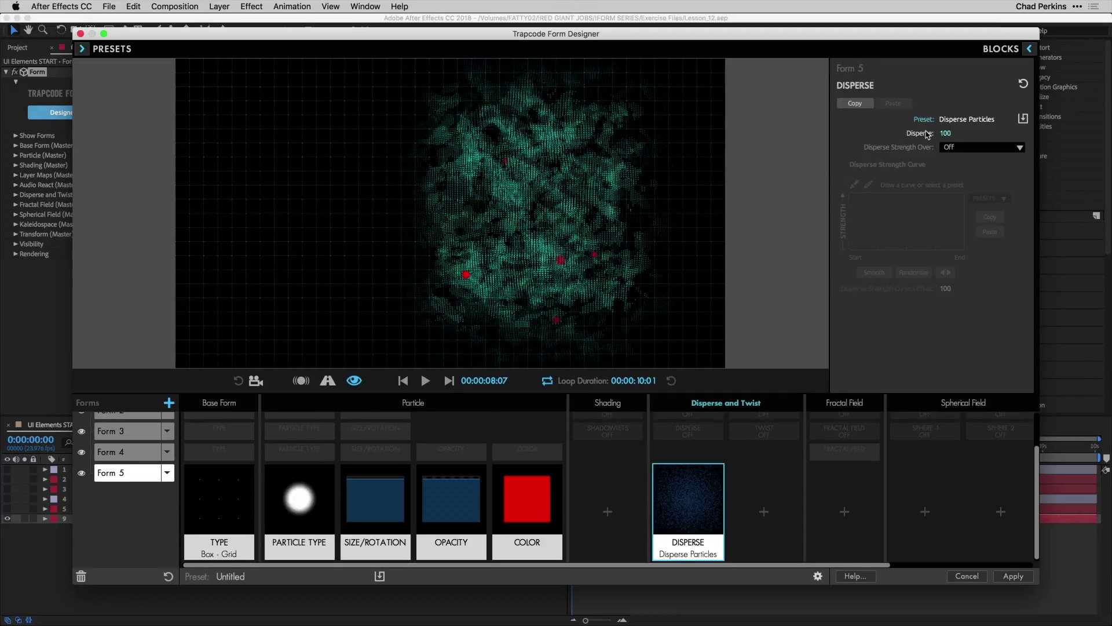
Raise Form 5's Disperse to 183 and duplicate the form.
drag(946, 133, 960, 133)
drag(945, 133, 941, 133)
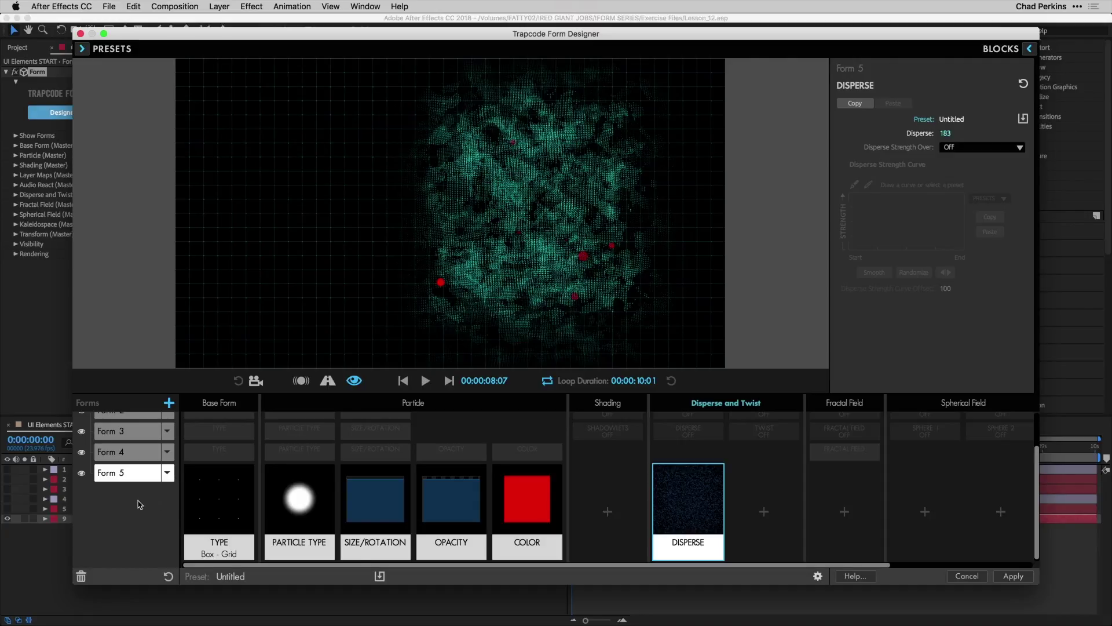
click(167, 473)
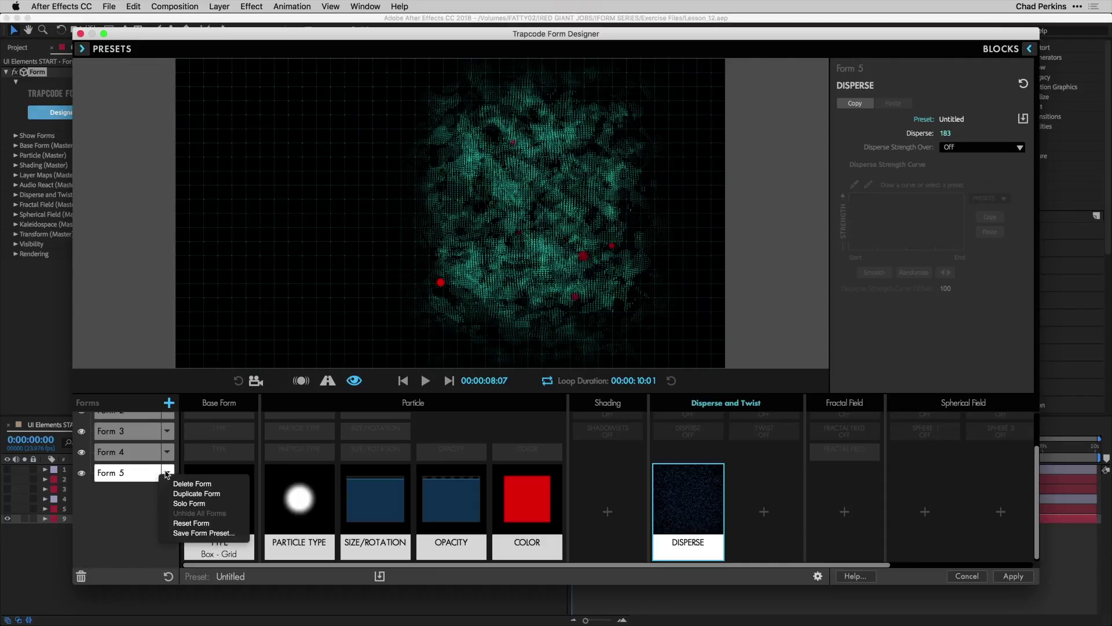
click(189, 493)
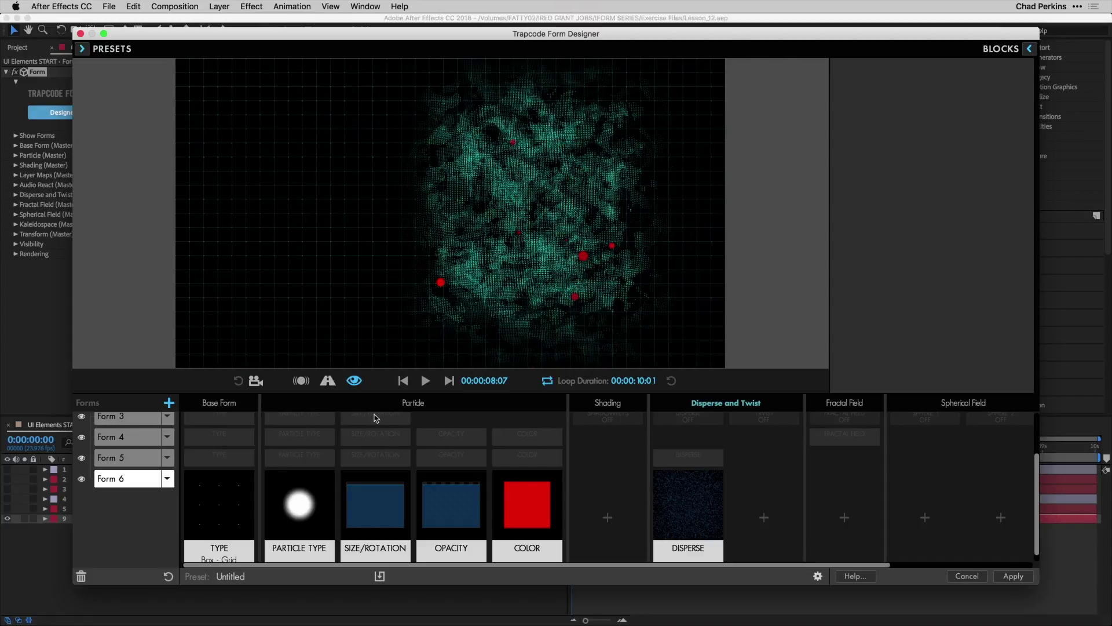
Change Form 6's particle type to Sprite Colorize using the Locator 1 sprite from the 2D Shapes set.
click(308, 523)
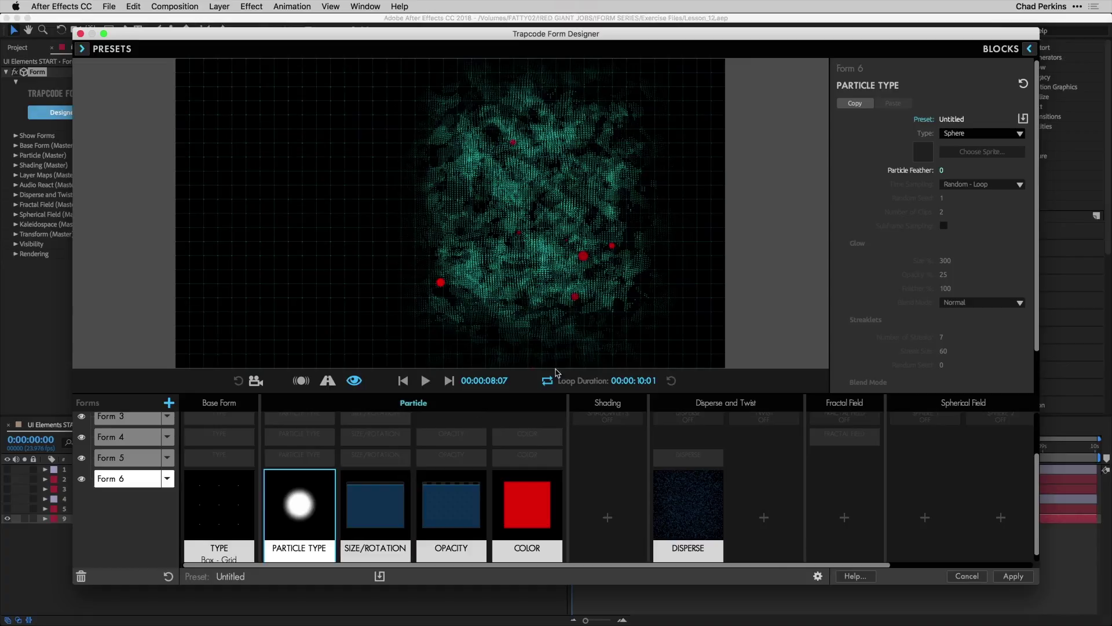
click(985, 139)
click(984, 202)
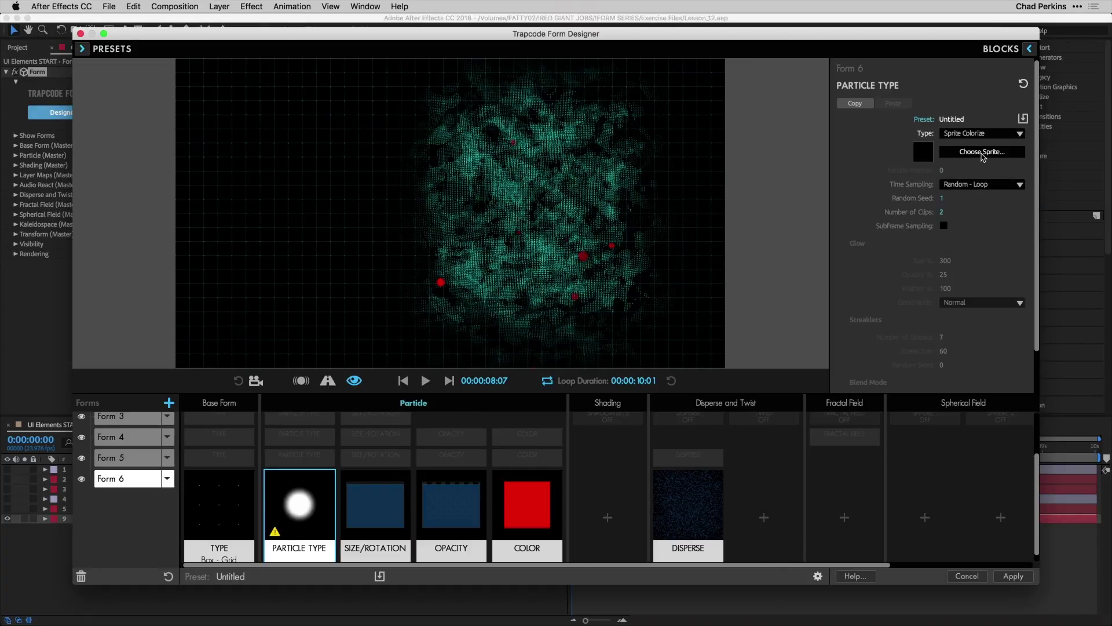
click(983, 152)
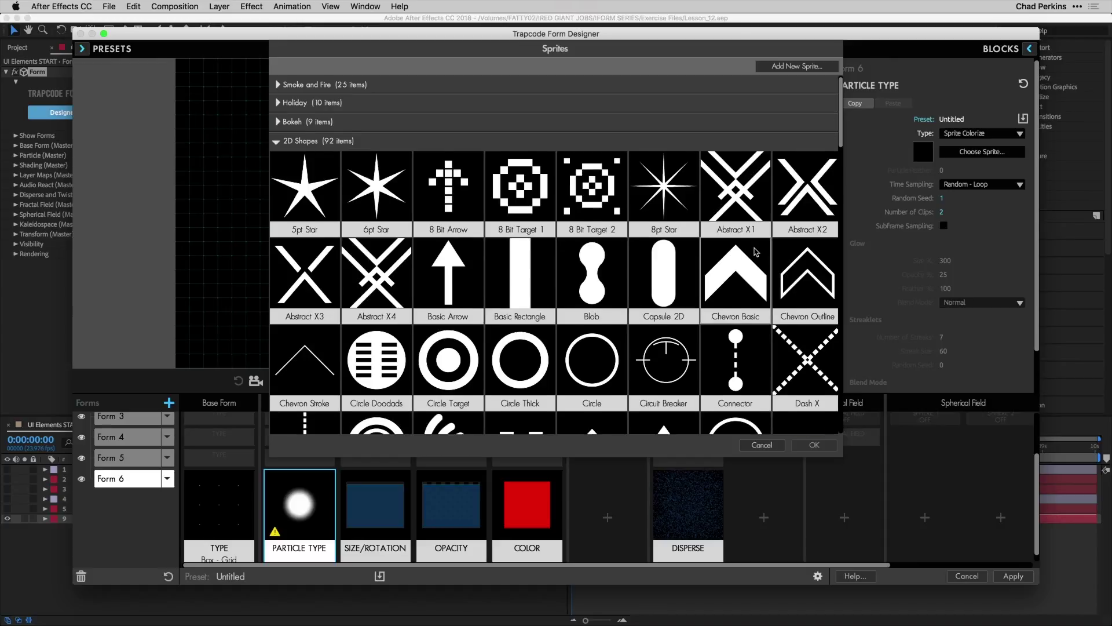
scroll(751, 250, down, 5)
scroll(752, 250, down, 4)
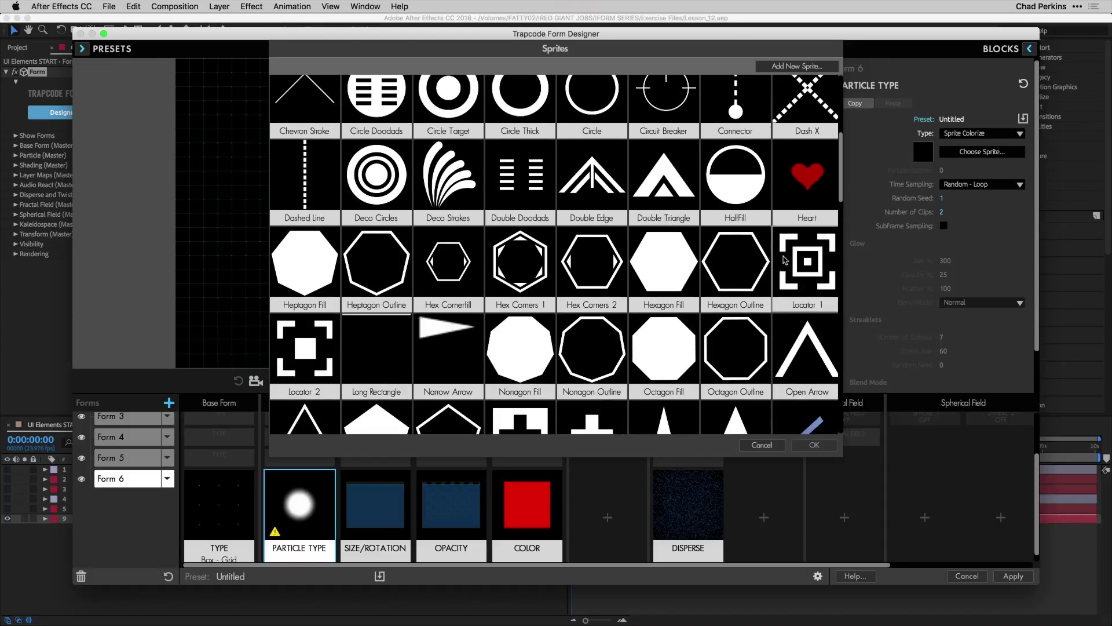
click(804, 265)
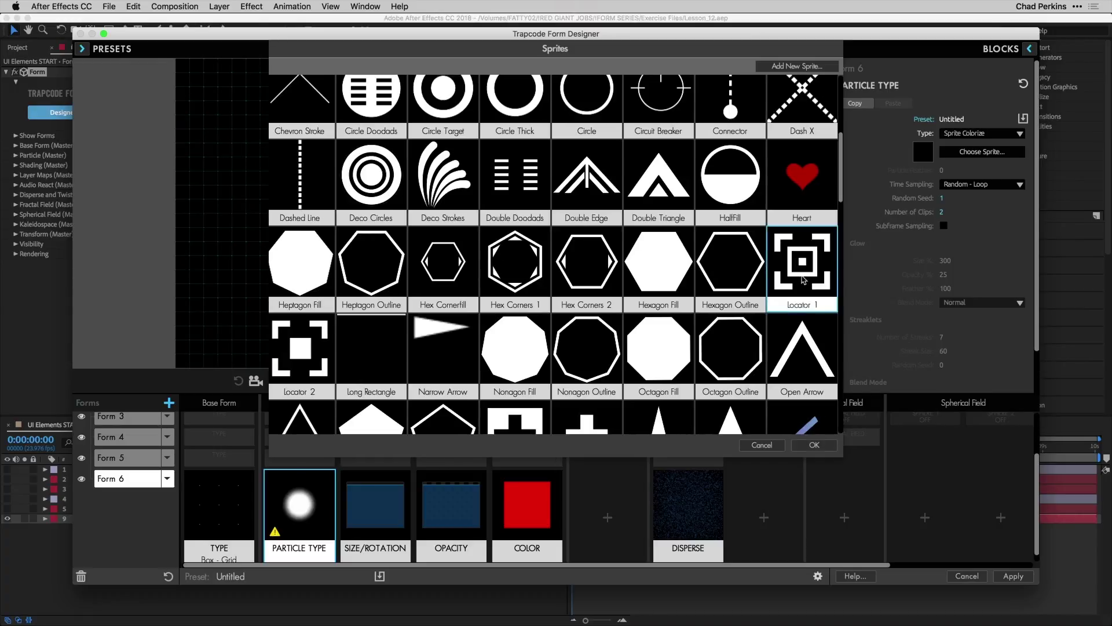
click(814, 444)
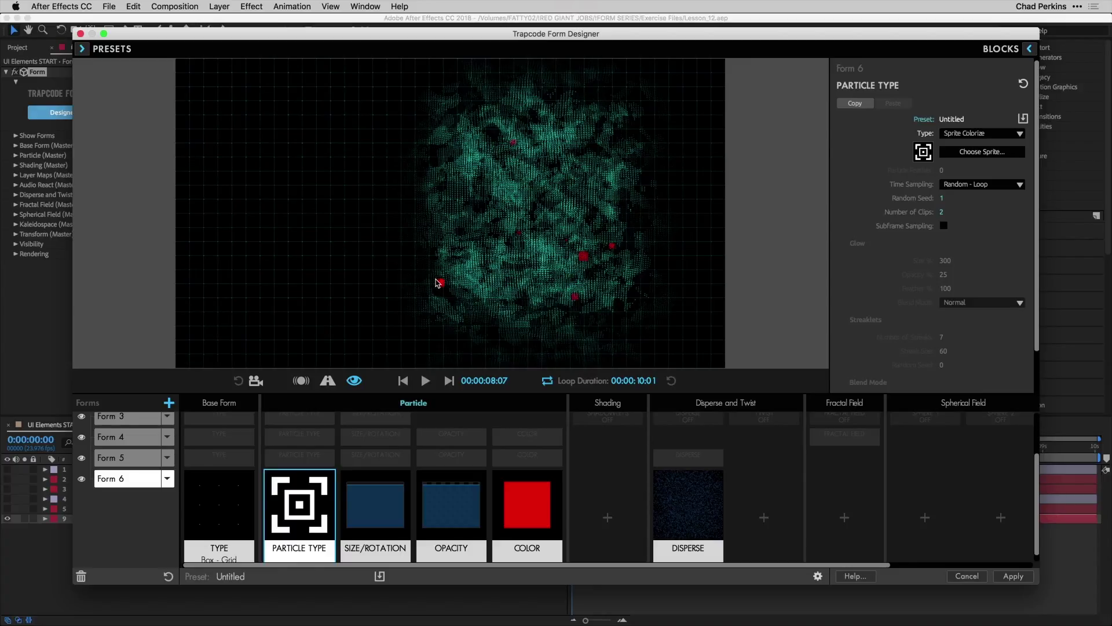
Set the blend mode of Form 6's particles to Add.
scroll(880, 260, down, 2)
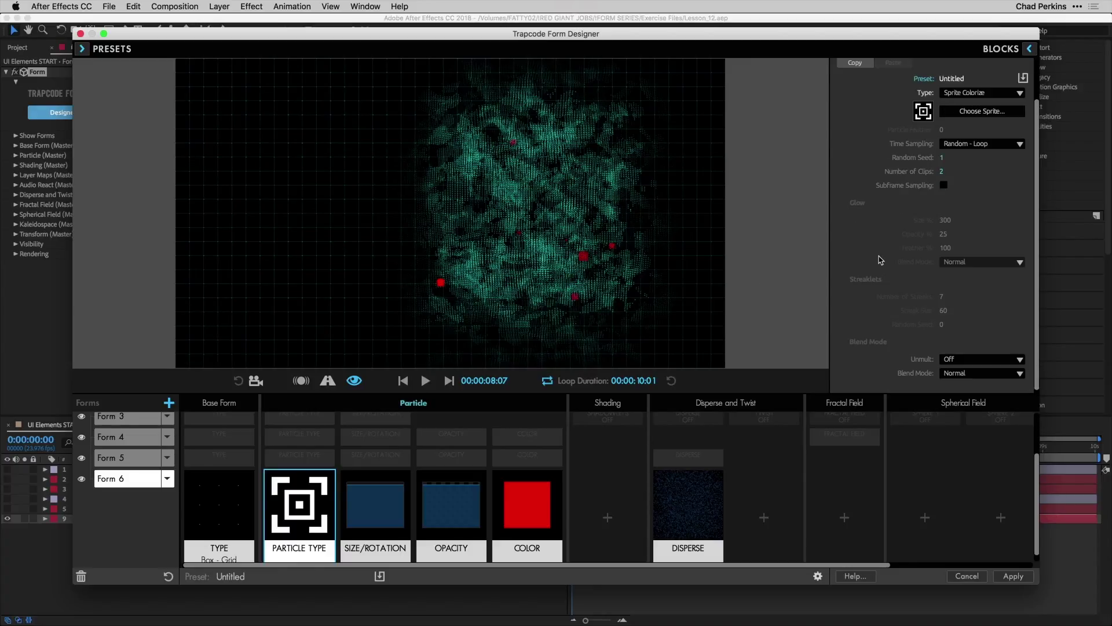
click(961, 374)
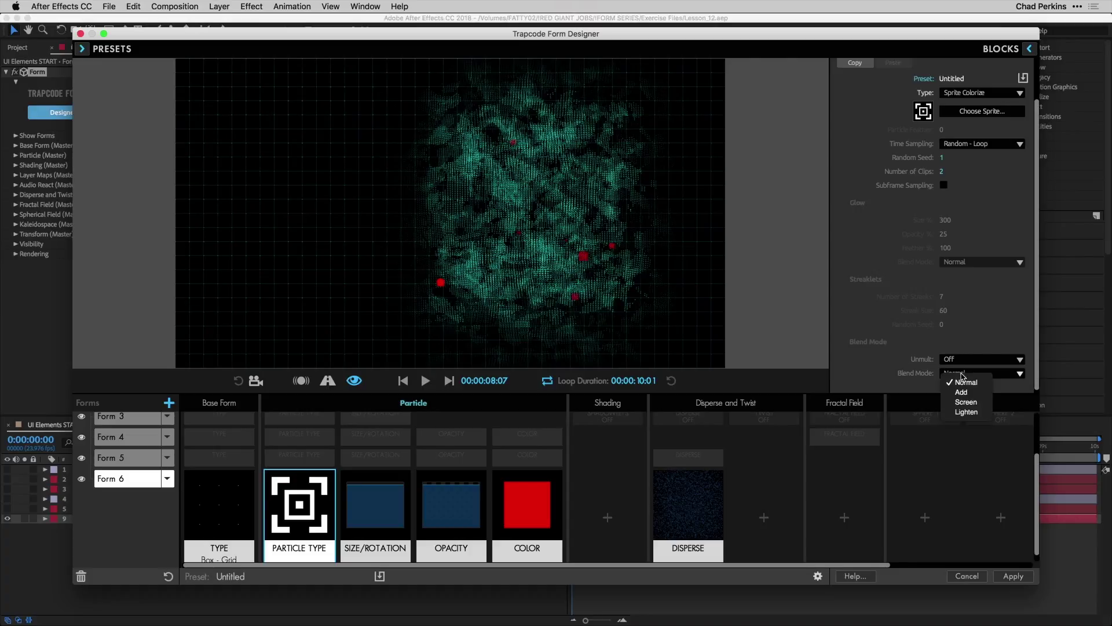
click(962, 393)
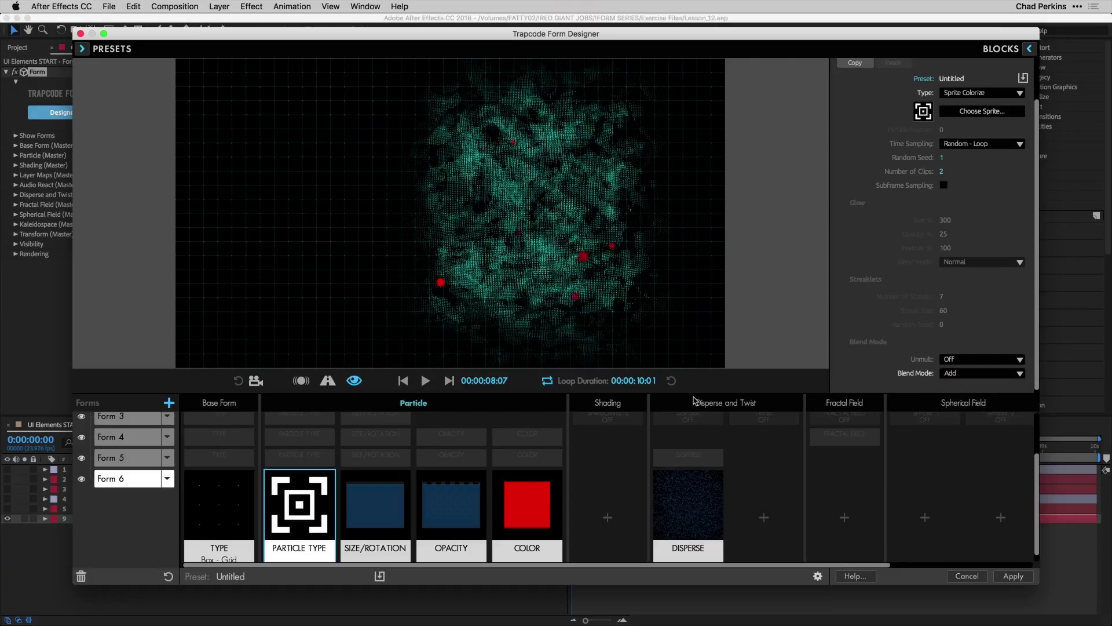
Set Form 6's particle Size to 40.
click(387, 510)
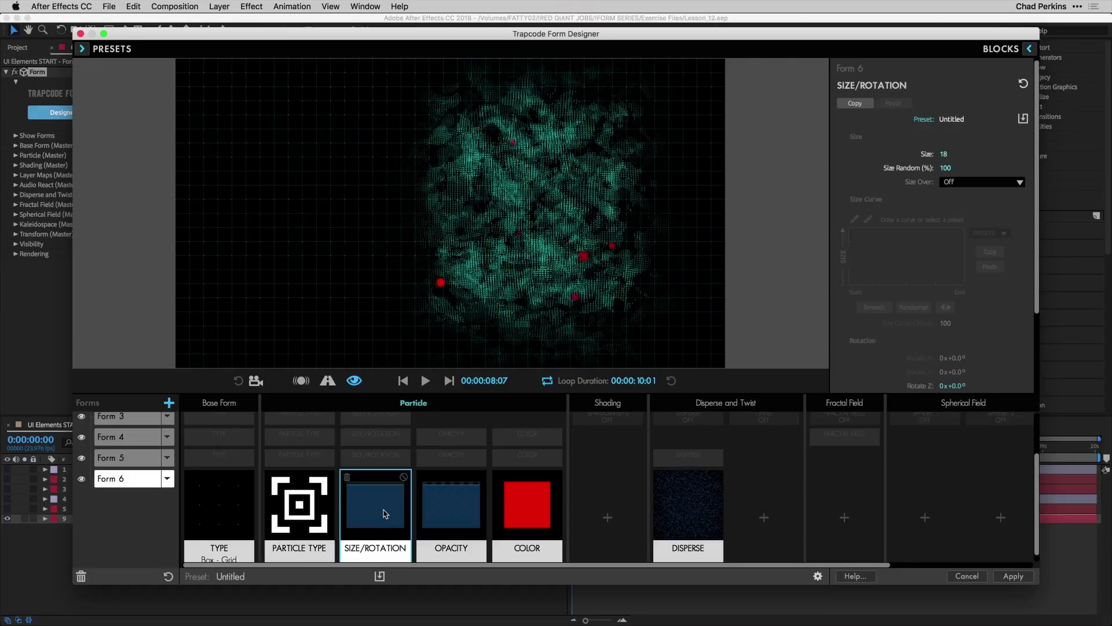
click(945, 154)
text(40)
key(Return)
Change Form 6's solid particle color to orange by setting its hue to 24° with the HSB sliders.
click(524, 495)
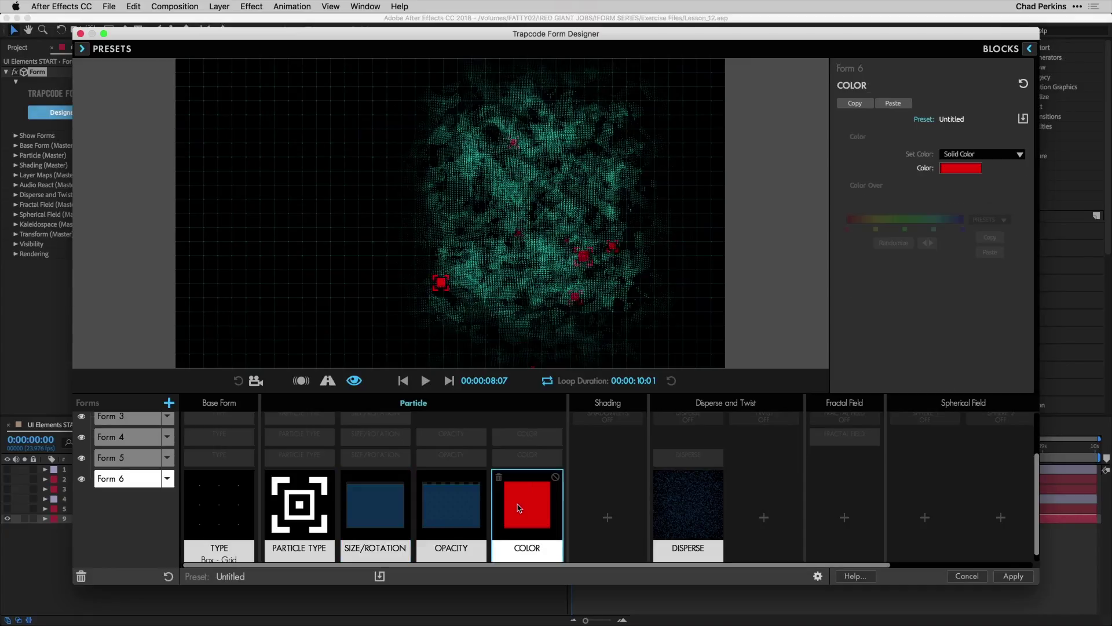
click(969, 171)
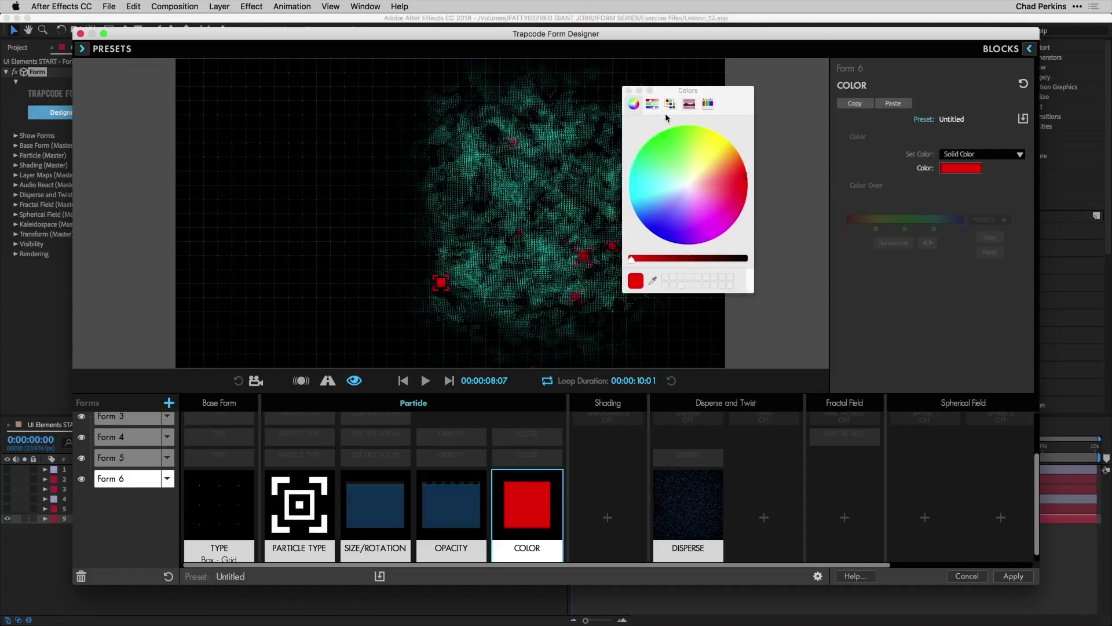
click(653, 104)
drag(635, 155, 636, 158)
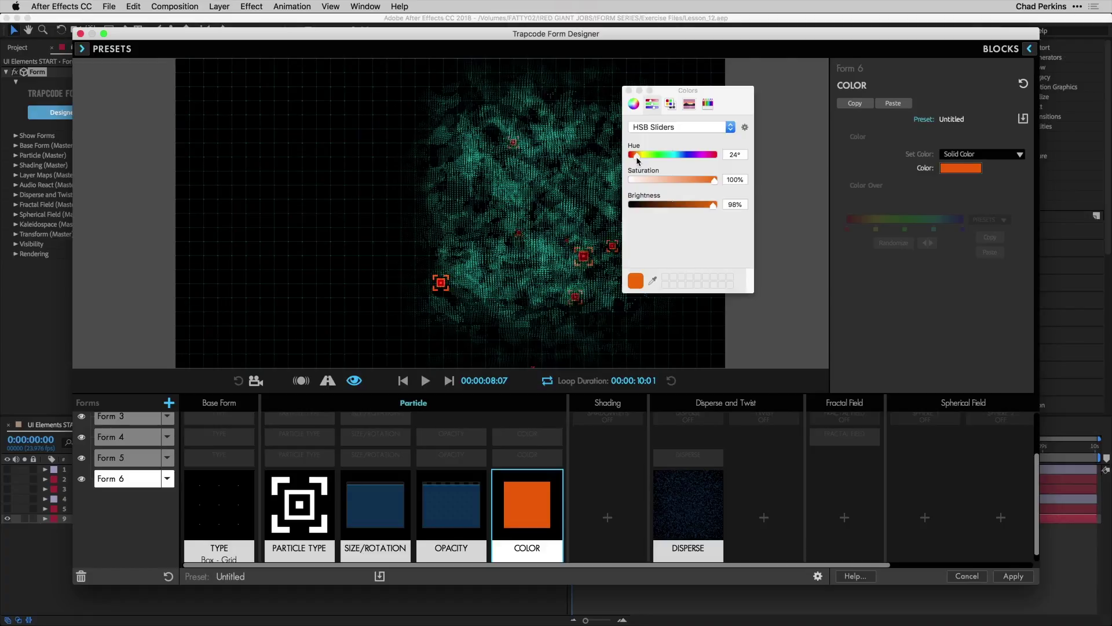
click(628, 91)
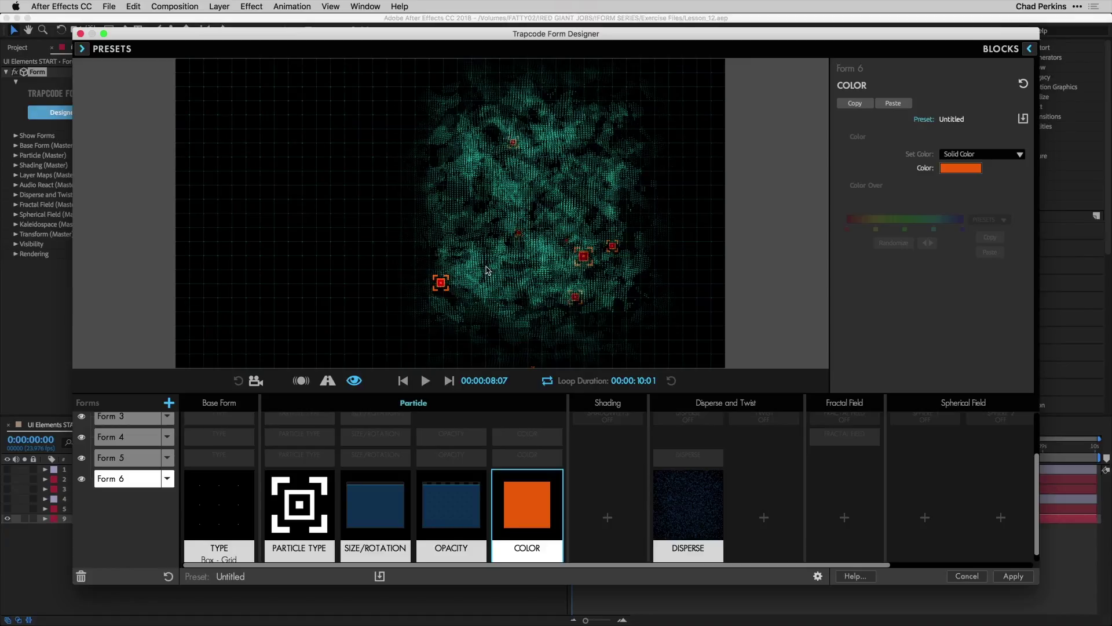
Add the Affect Opacity fractal field to Form 6 with Flow Evolution set to 40, and preview the animation.
click(845, 518)
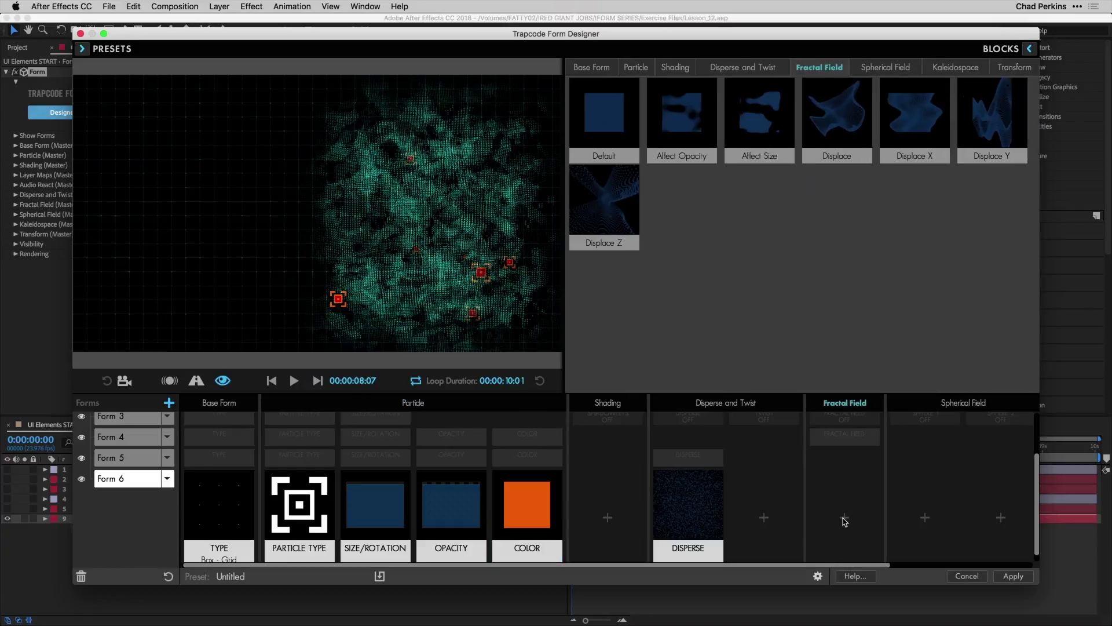
click(681, 131)
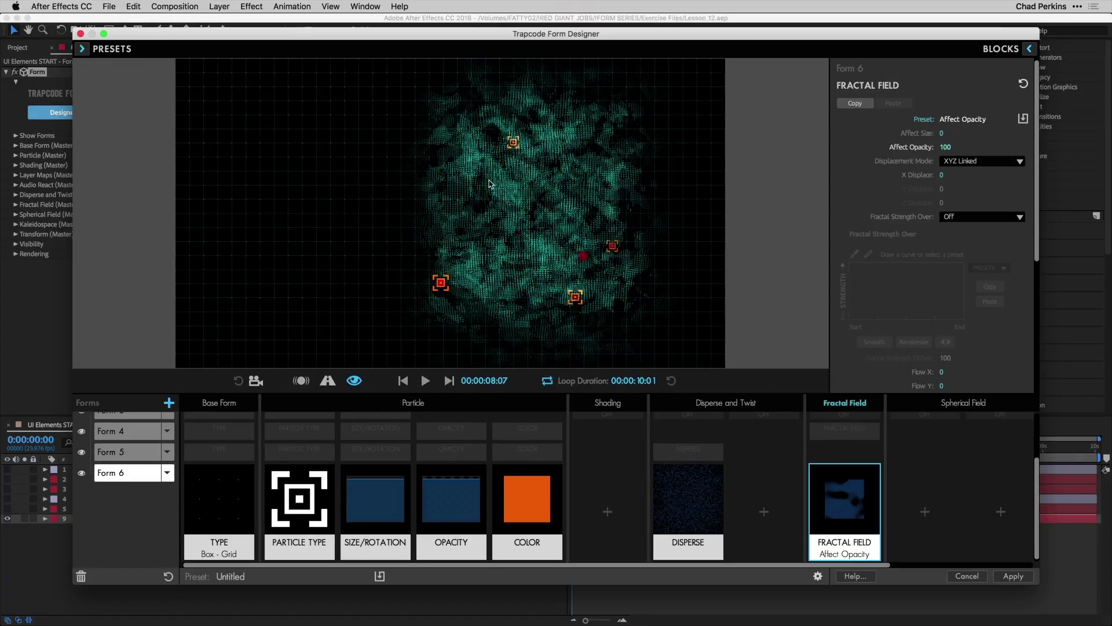
scroll(874, 285, down, 2)
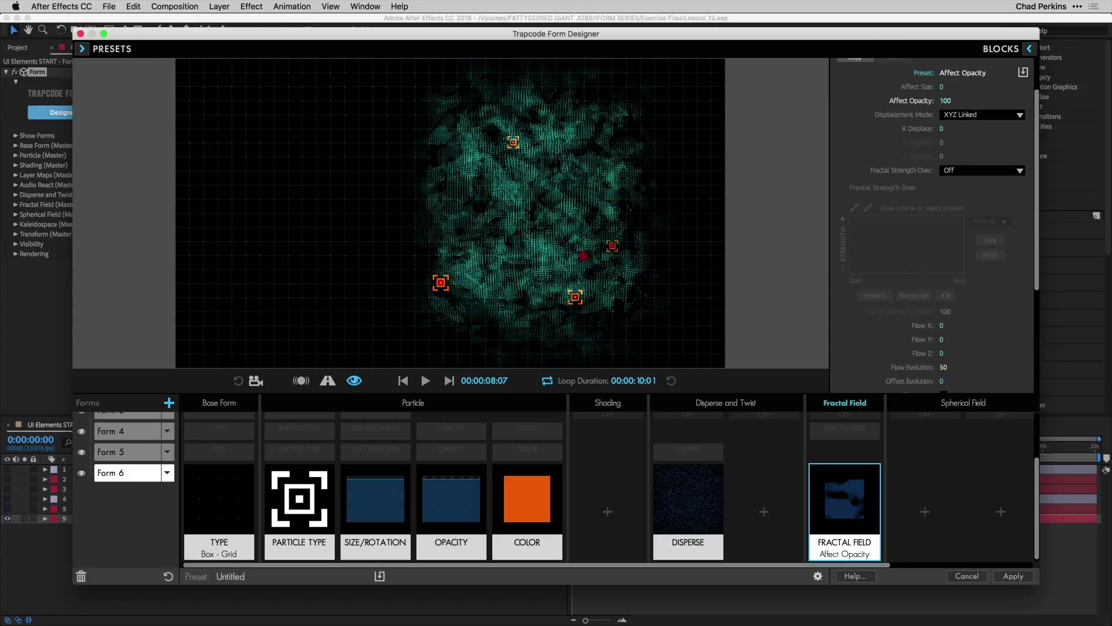
click(943, 367)
text(40)
key(Return)
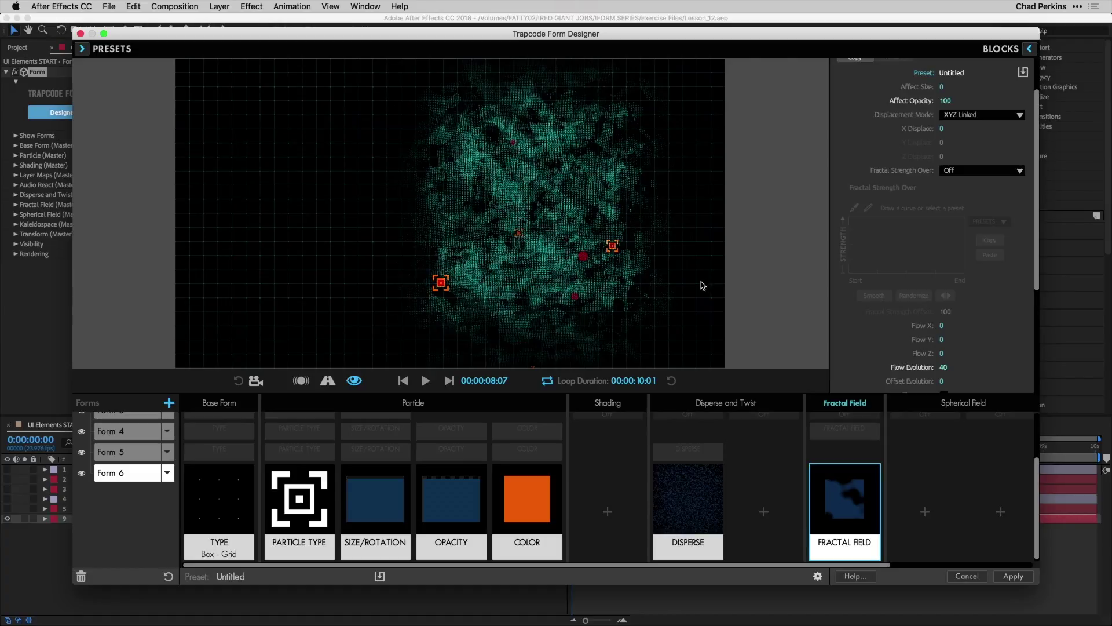
click(427, 381)
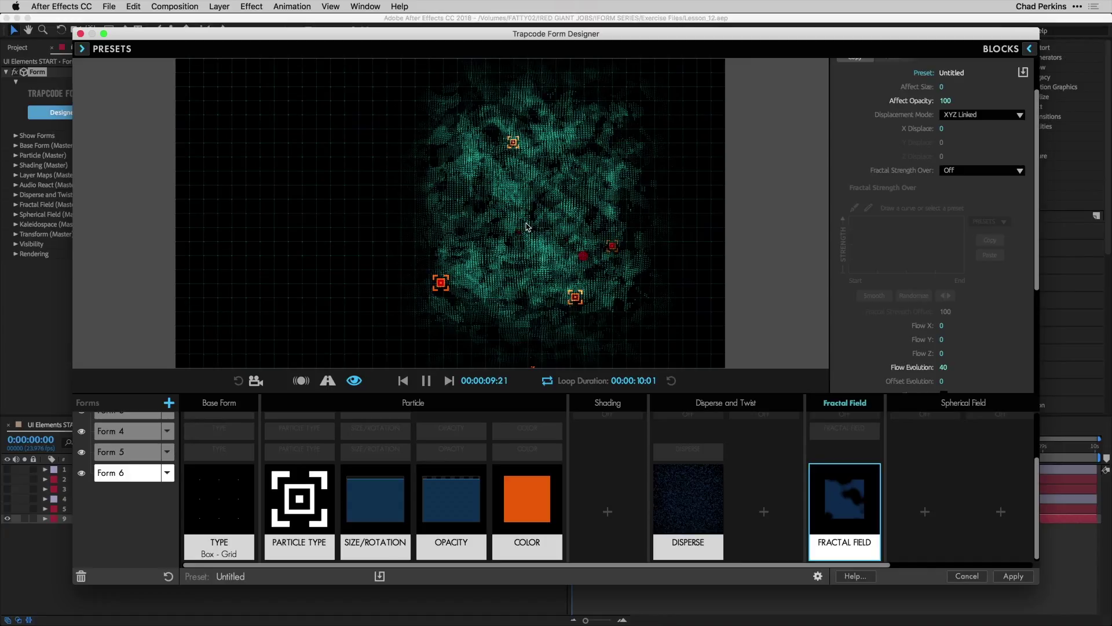
click(426, 381)
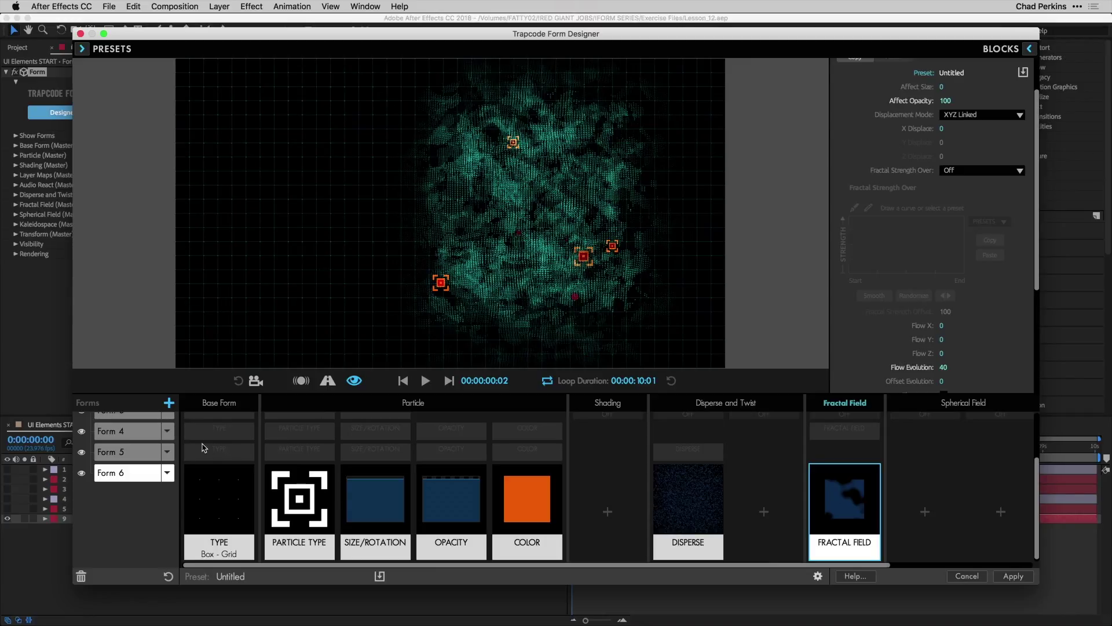
Add a new default form and give its box grid individual dimensions of 225 in X and 410 in Y.
click(170, 403)
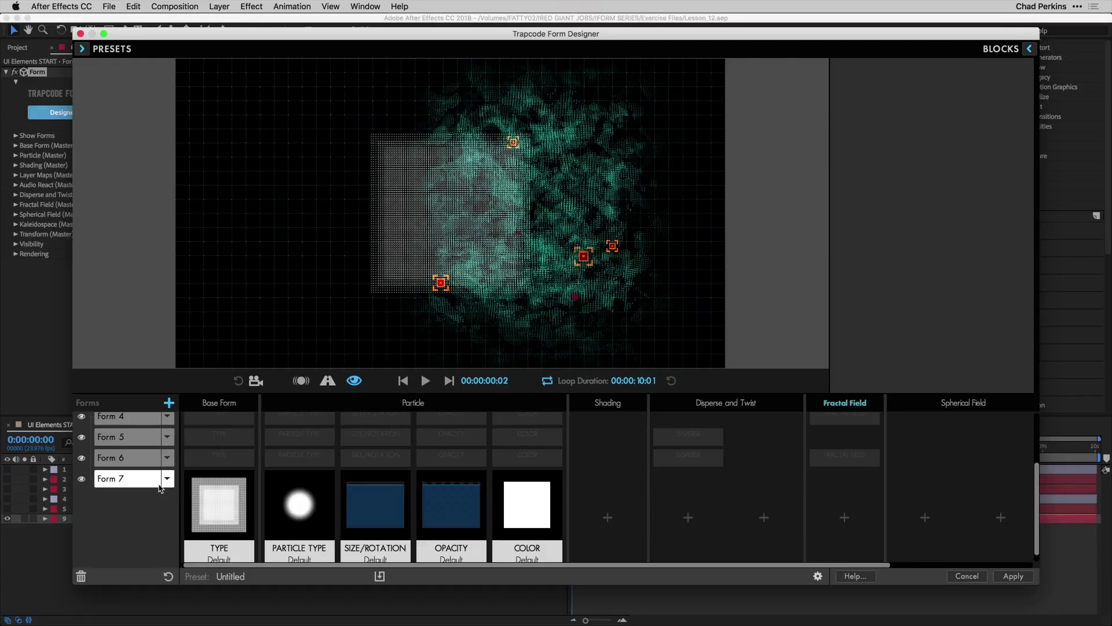
click(205, 497)
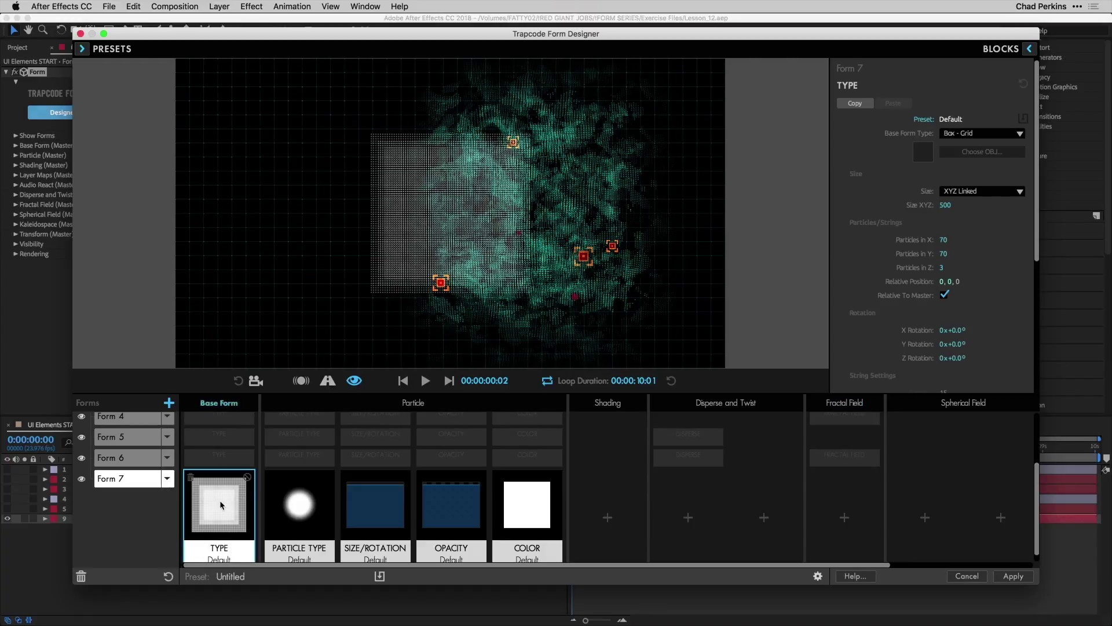
click(982, 192)
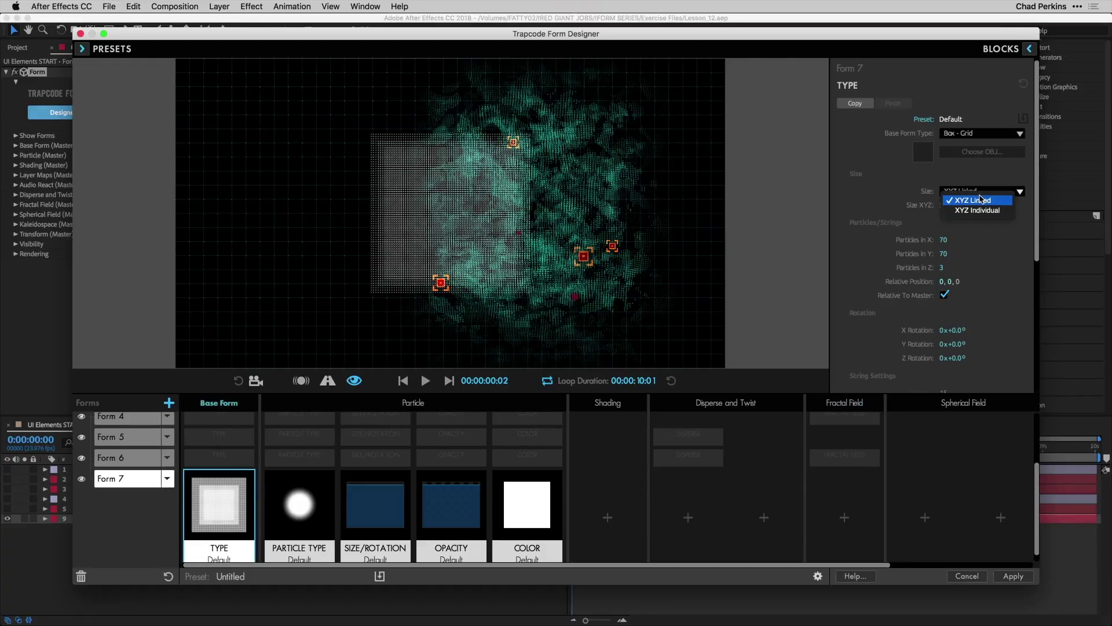
click(982, 212)
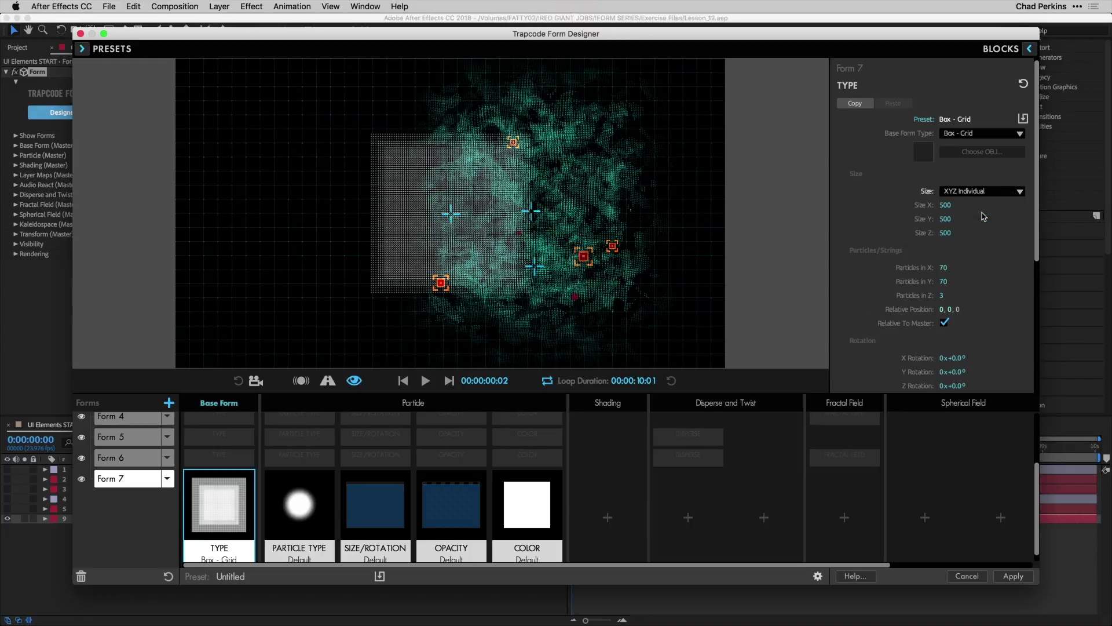
click(944, 205)
text(225)
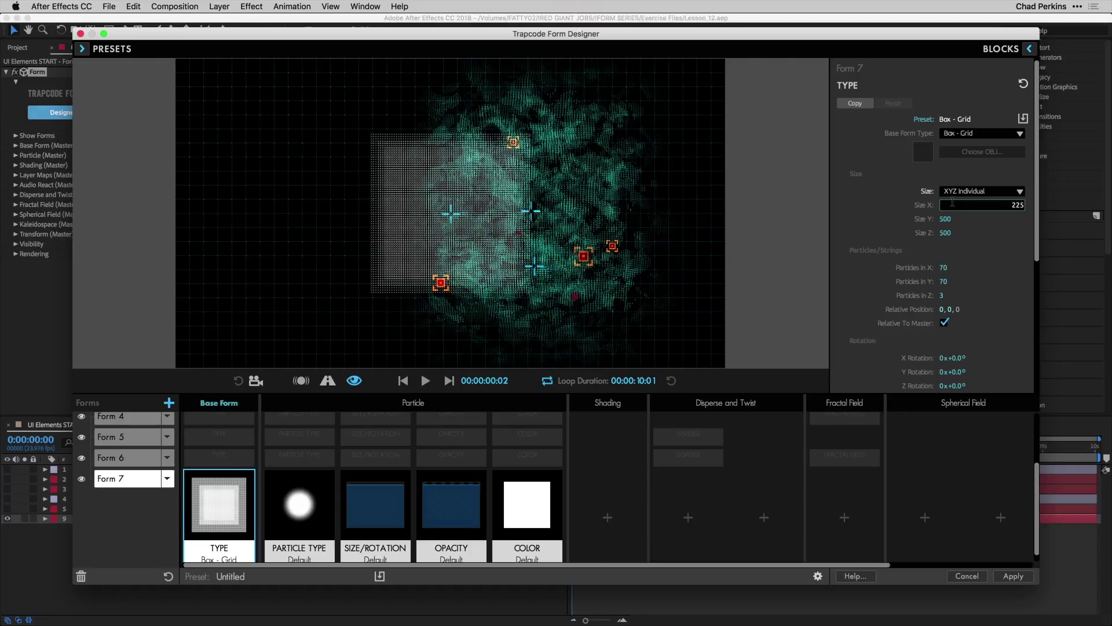
key(Tab)
text(41)
key(Return)
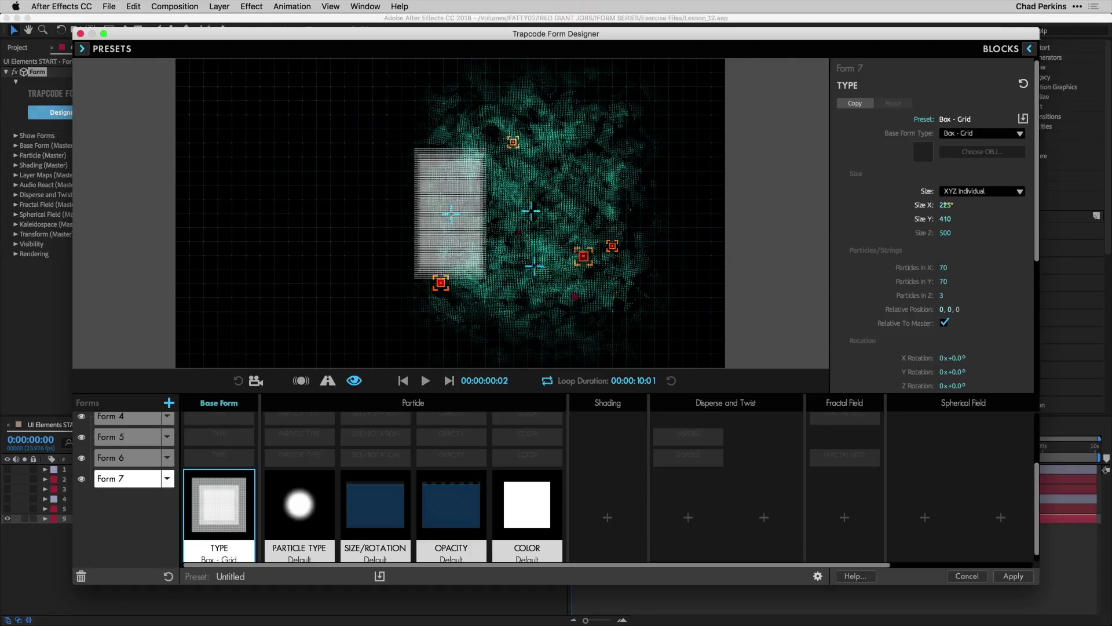
Set Form 7's particle counts to 7 in X, 13 in Y and 1 in Z.
drag(940, 295, 946, 268)
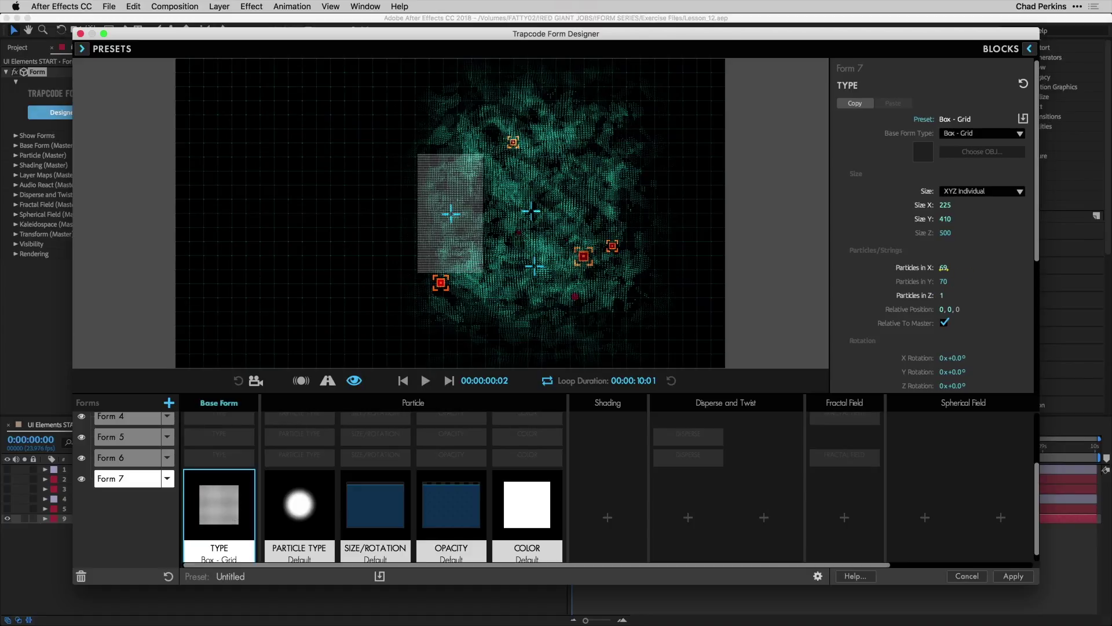
click(943, 268)
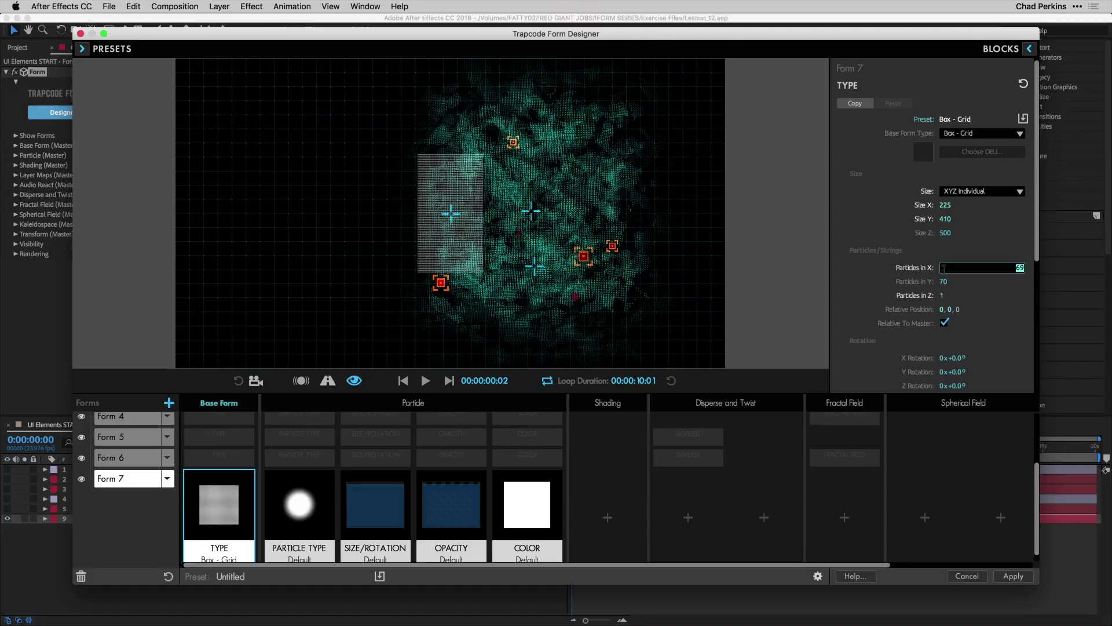
text(7)
key(Tab)
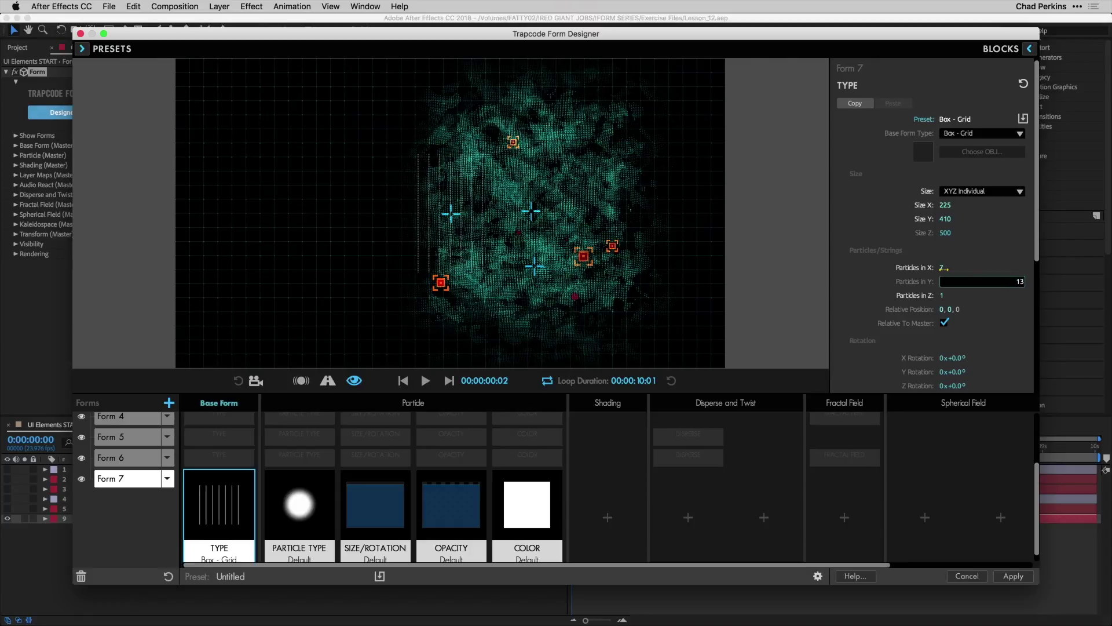
text(13)
key(Return)
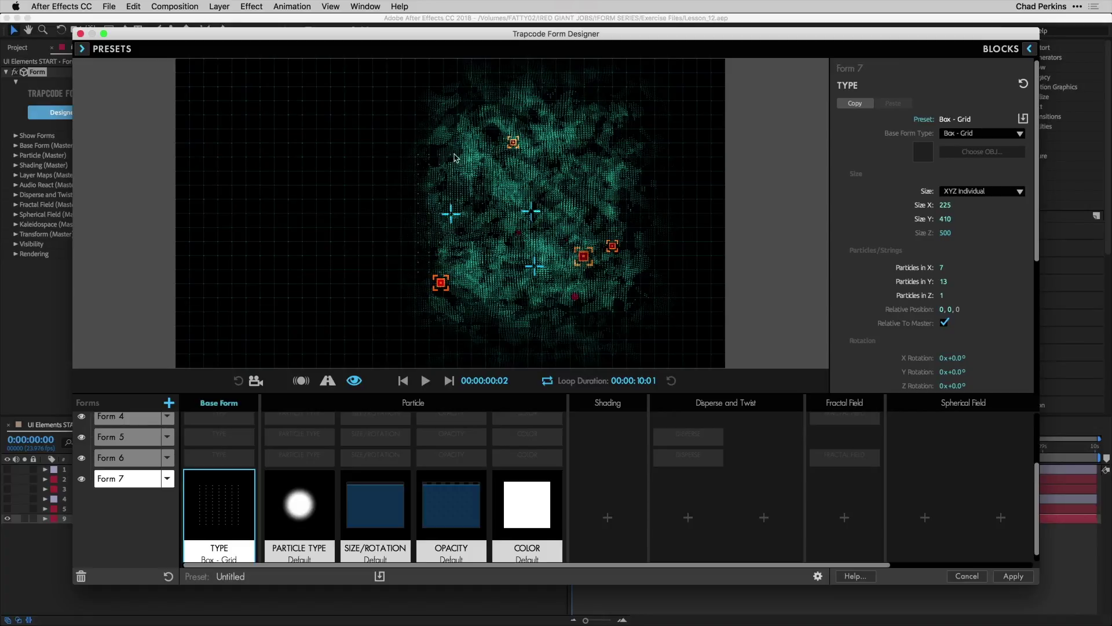
Move Form 7's grid toward the lower-left of the composition through its Relative Position and change its particle type to Square.
click(942, 309)
text(140)
click(271, 477)
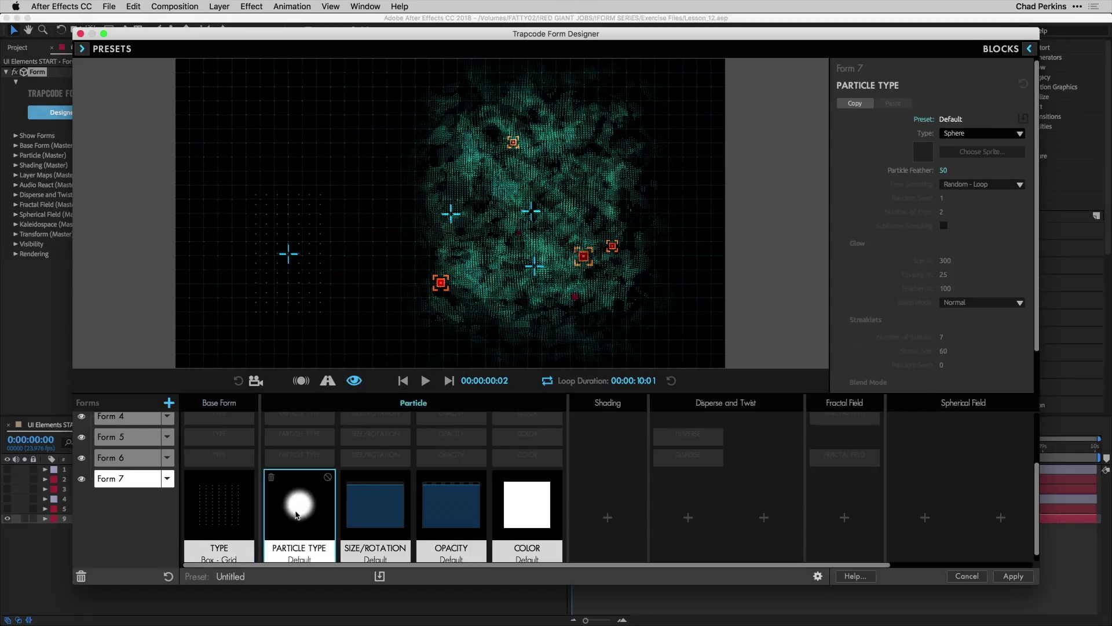
click(993, 139)
click(985, 249)
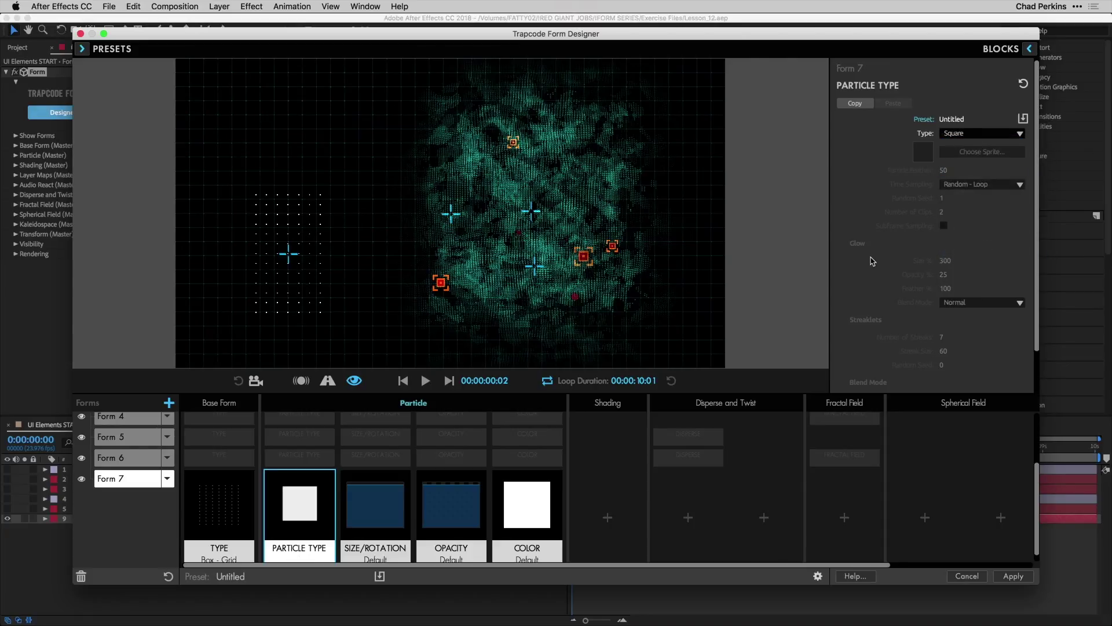
Set the blend mode of Form 7's square particles to Add.
scroll(873, 261, down, 2)
click(978, 373)
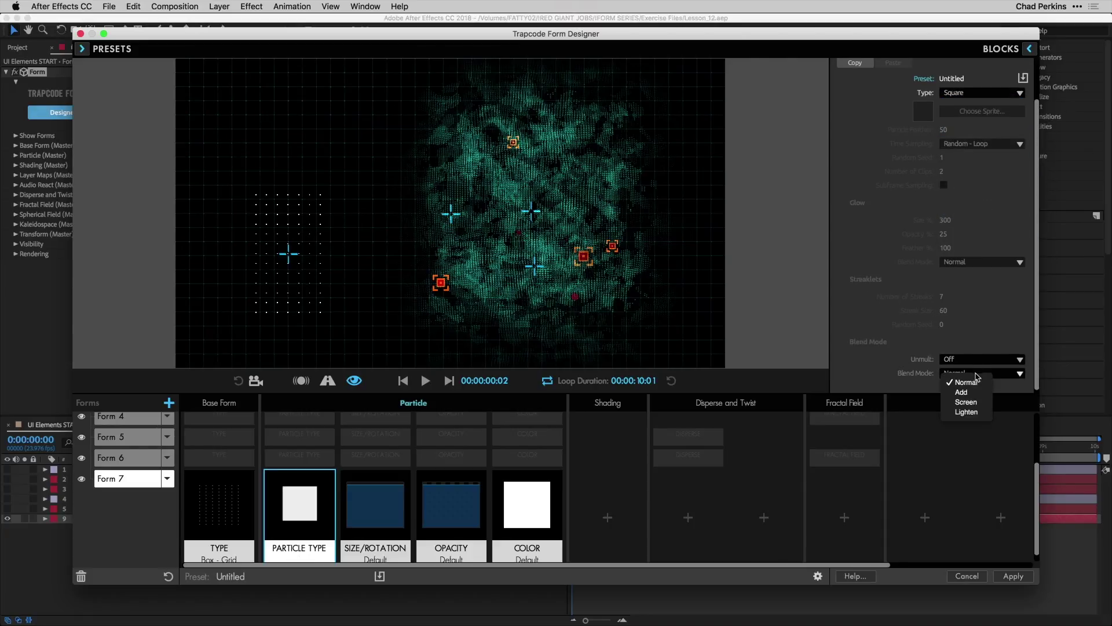
click(962, 392)
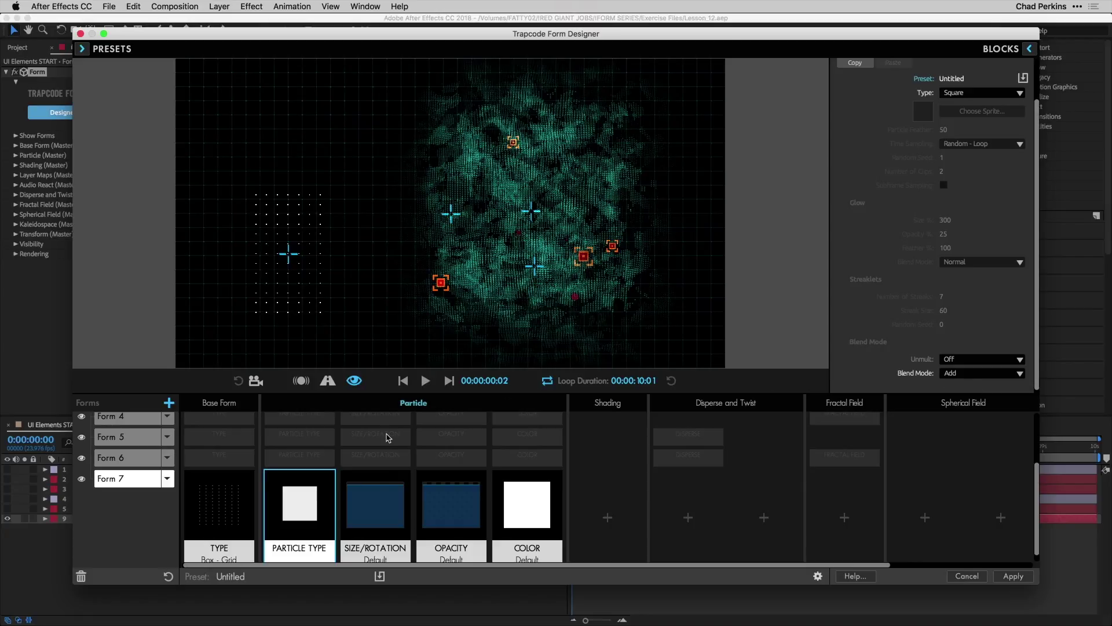
Set Form 7's particle size to 6 with a Size Random of 100%.
click(347, 477)
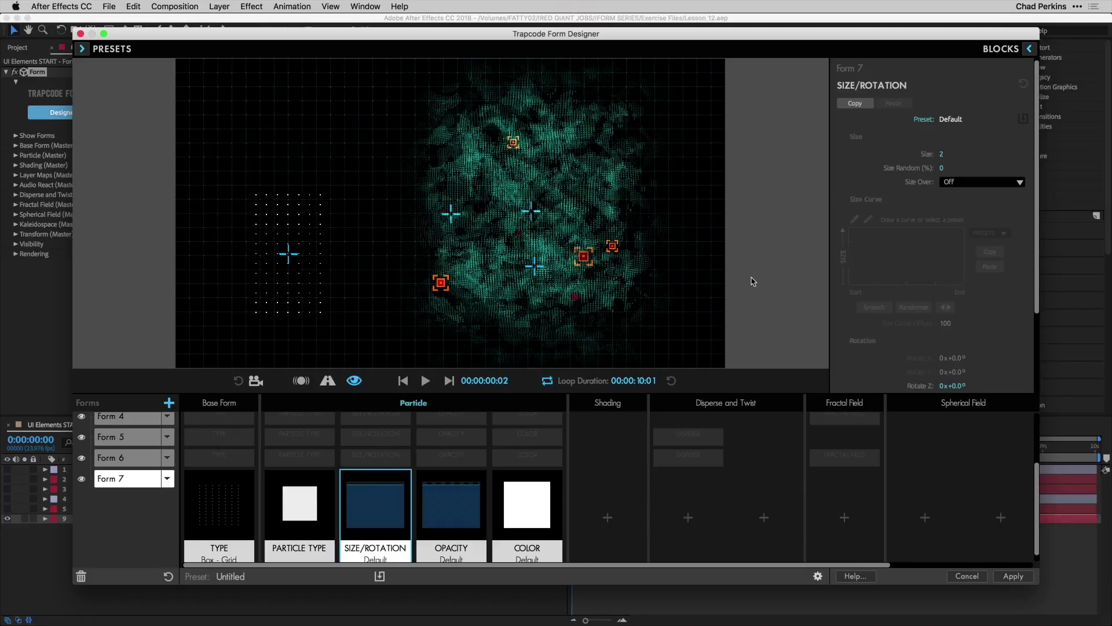
click(941, 154)
text(6)
key(Return)
drag(916, 167, 974, 168)
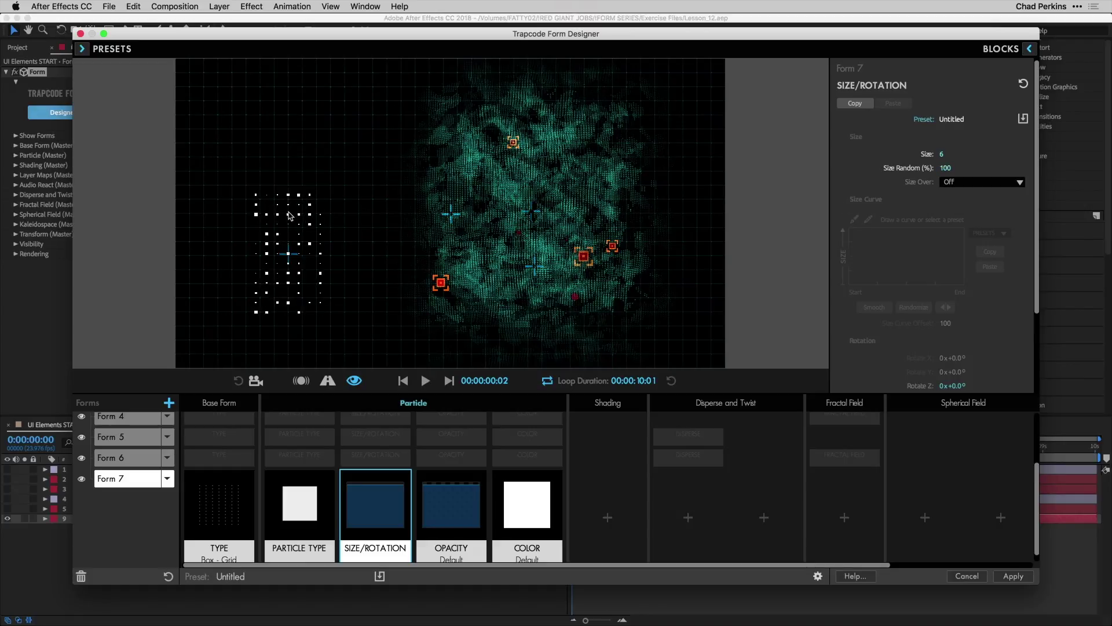
Set Form 7's particle opacity to 40 with an Opacity Random of 70%.
click(455, 513)
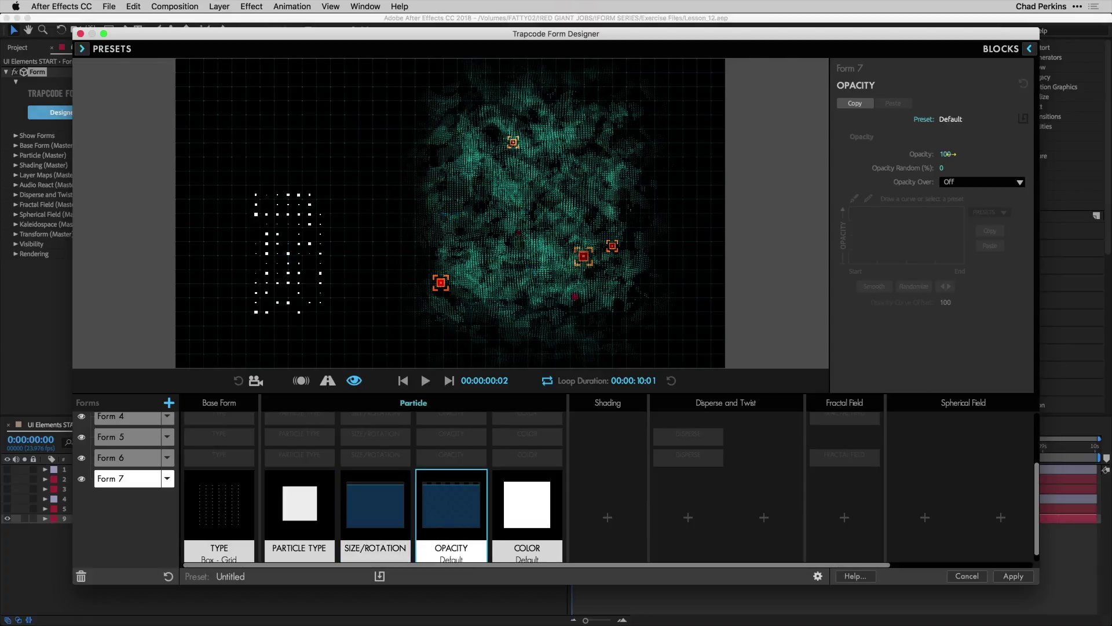
click(949, 154)
text(40)
key(Return)
click(944, 168)
key(Return)
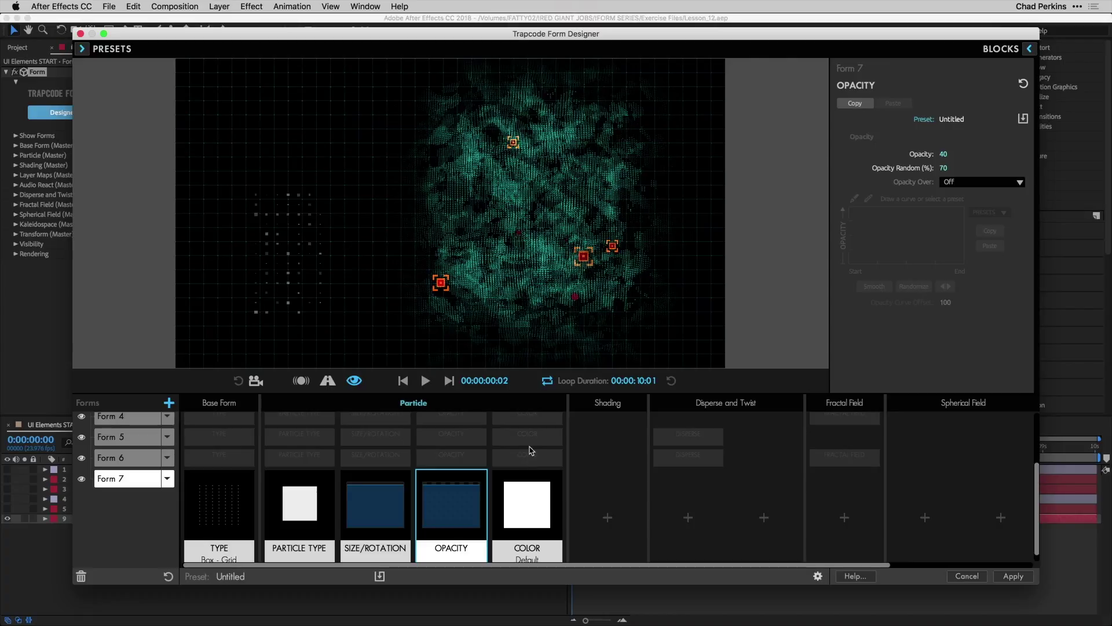
Copy the teal color block values from Form 4 and paste them onto Form 7's color block.
click(536, 423)
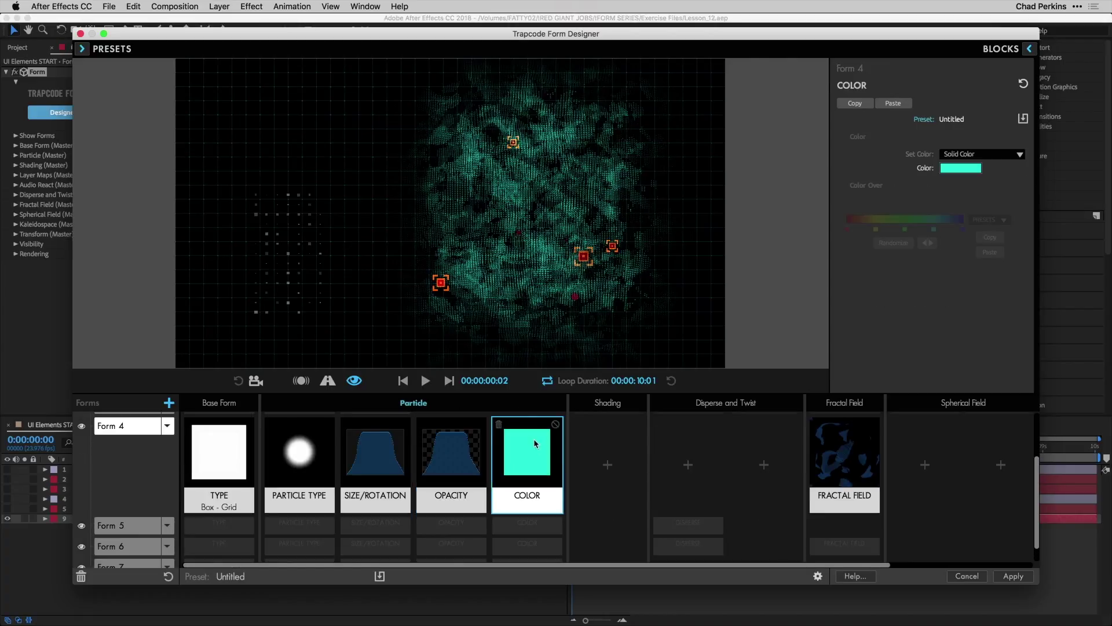
right_click(528, 461)
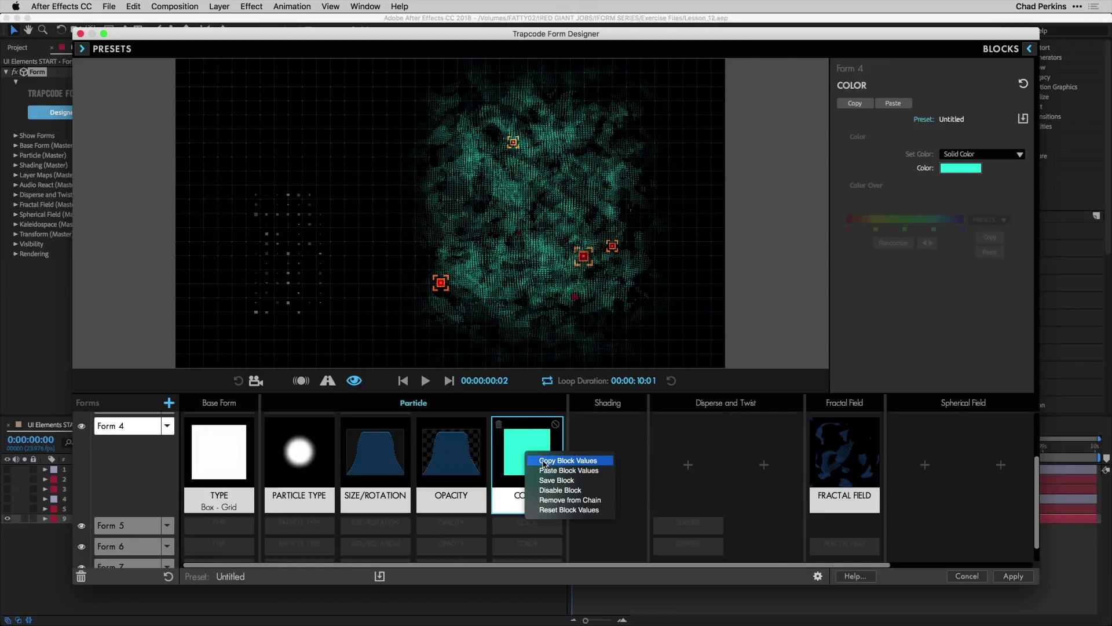
click(544, 463)
scroll(543, 464, down, 1)
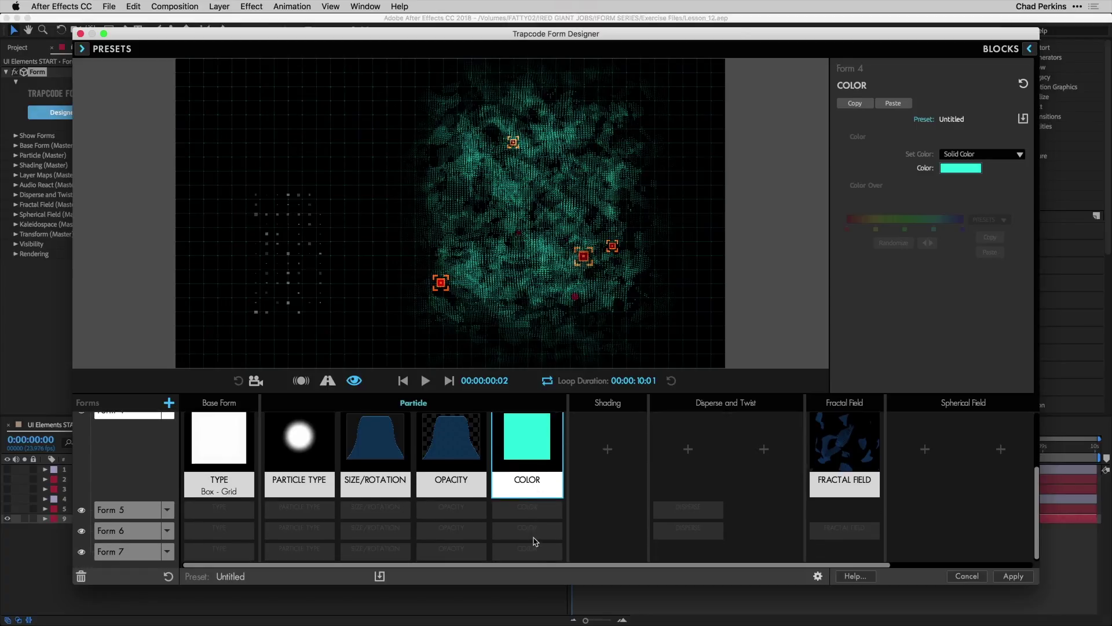
click(536, 555)
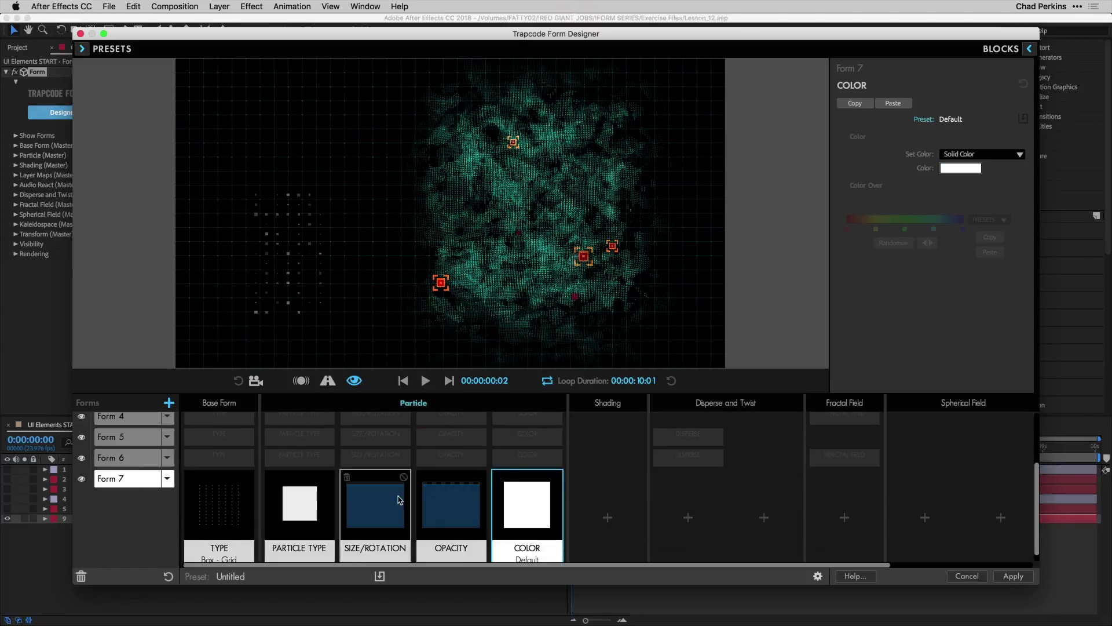
right_click(534, 499)
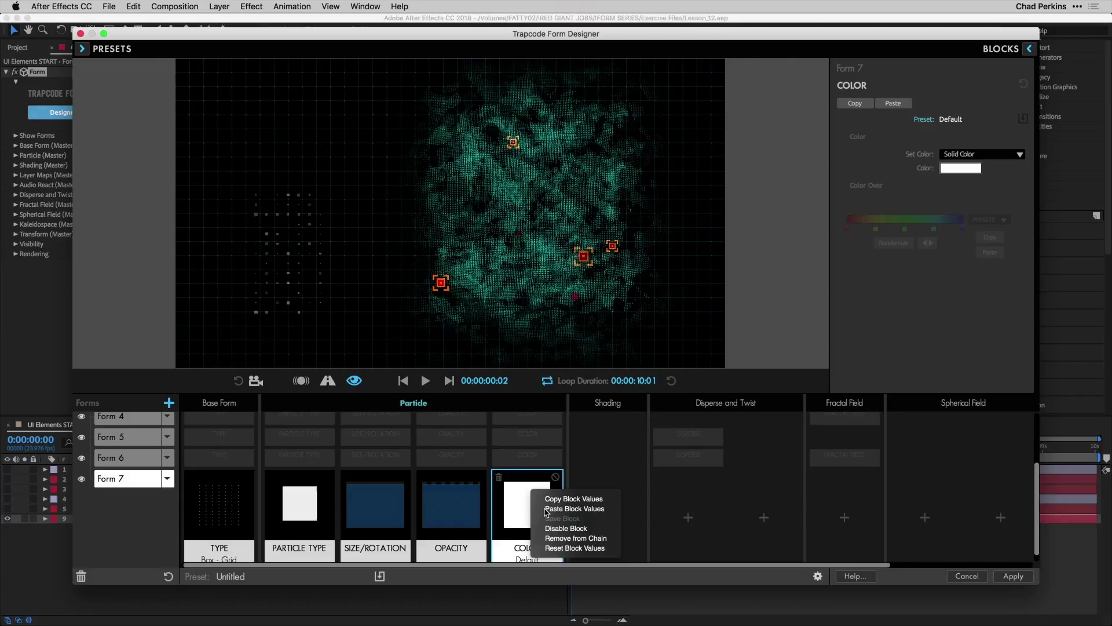
click(548, 509)
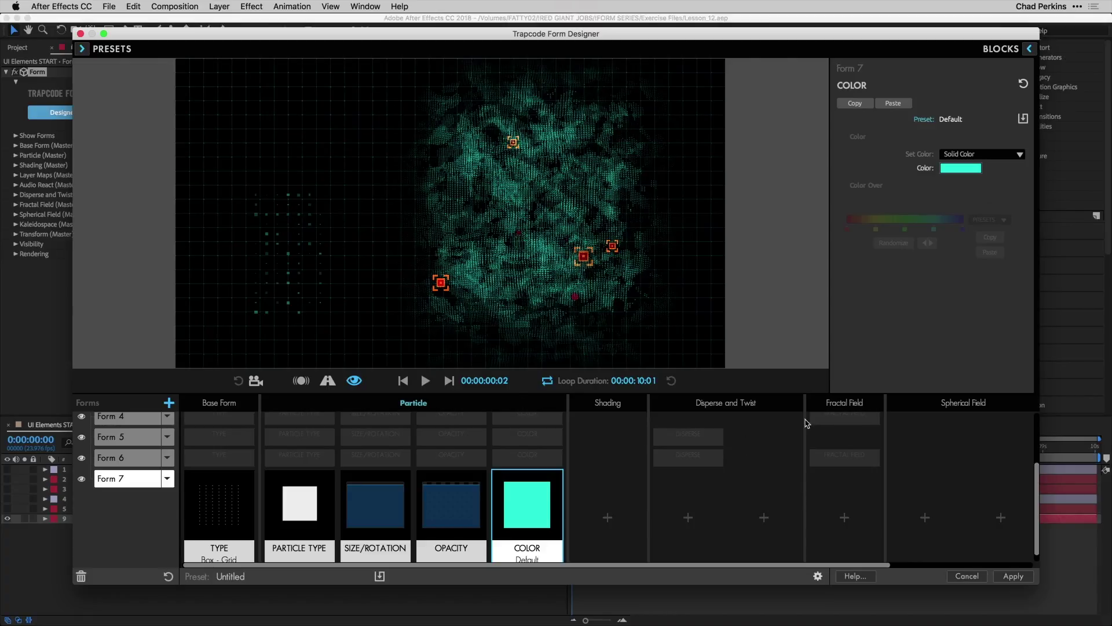
Add the Affect Opacity fractal field to Form 7 and set its Affect Opacity value to 80.
click(844, 516)
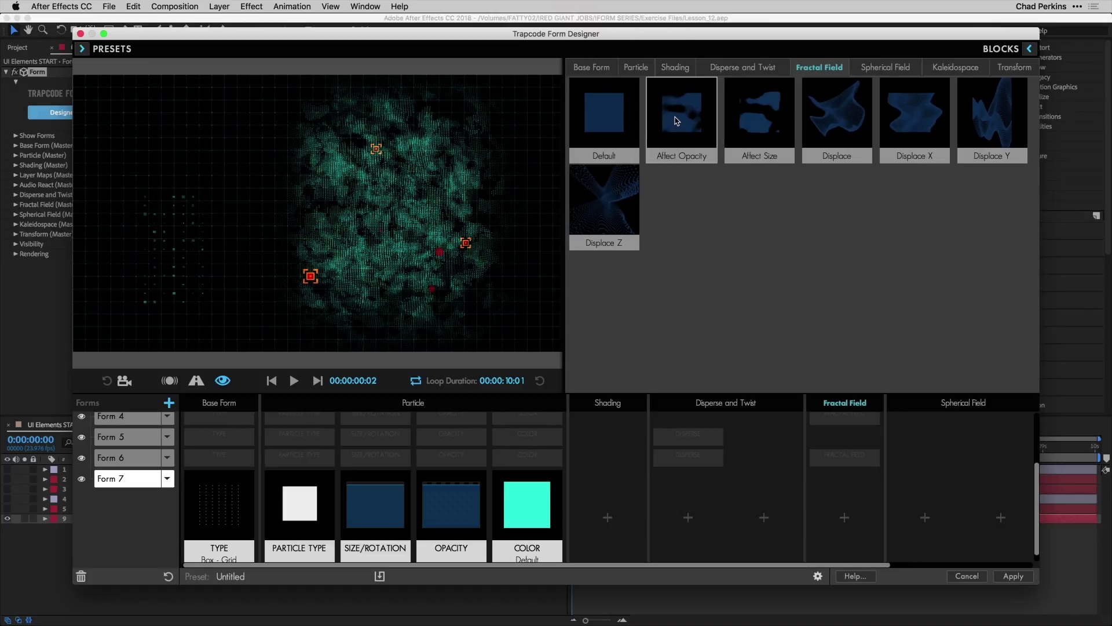
click(676, 120)
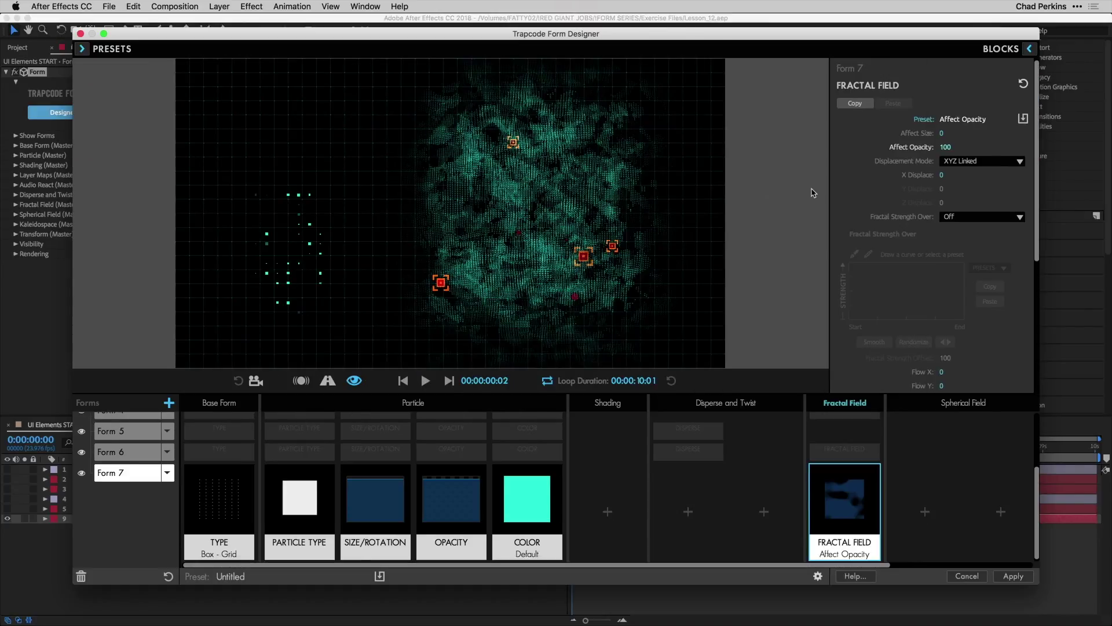
click(947, 147)
text(80)
key(Return)
Set the Gamma of Form 7's fractal field to 0 and its F Scale to 19.
scroll(888, 302, down, 5)
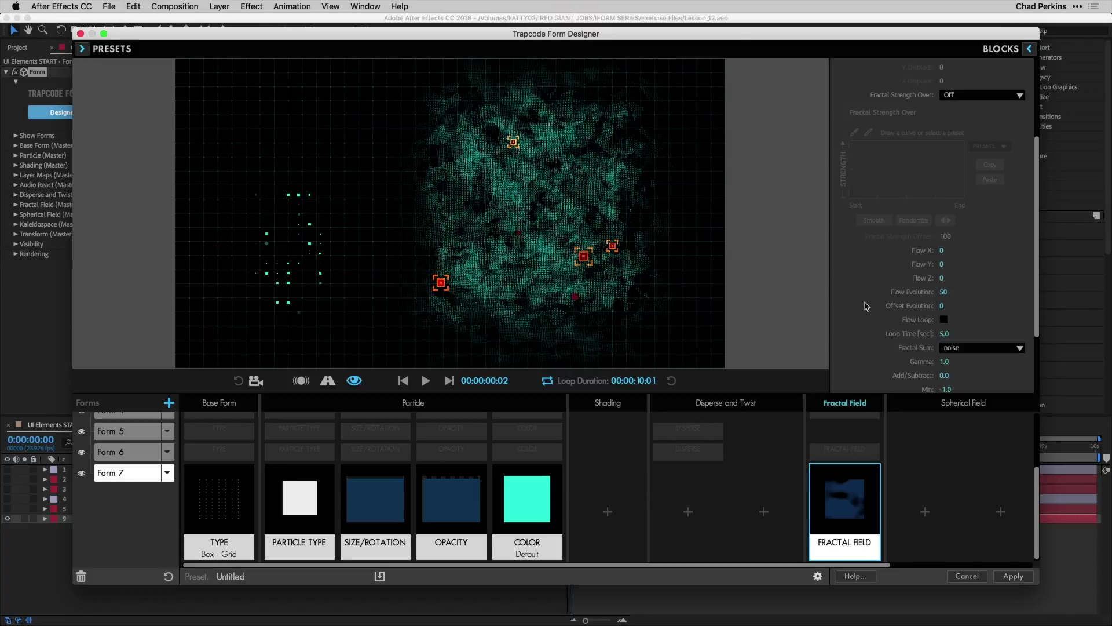
click(944, 361)
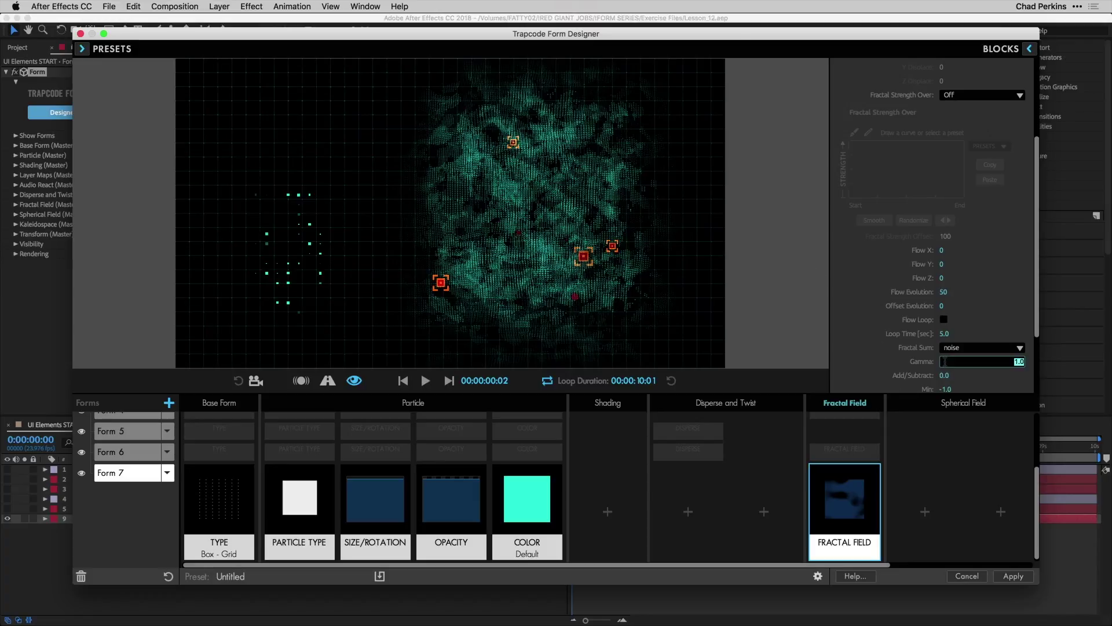
key(Return)
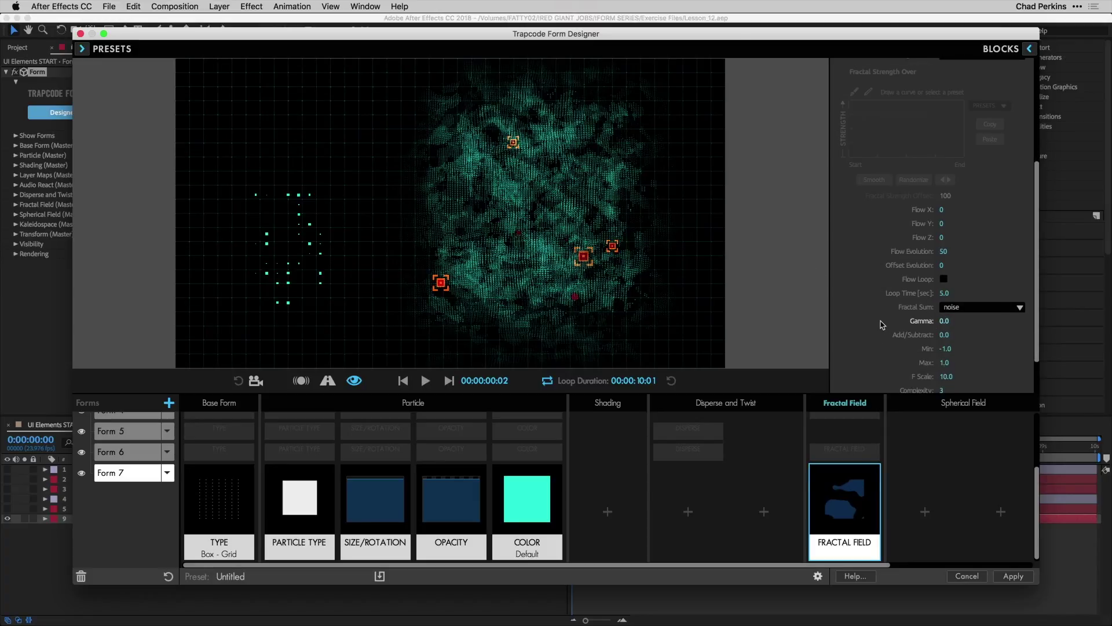
scroll(883, 333, down, 3)
click(947, 358)
text(19)
key(Return)
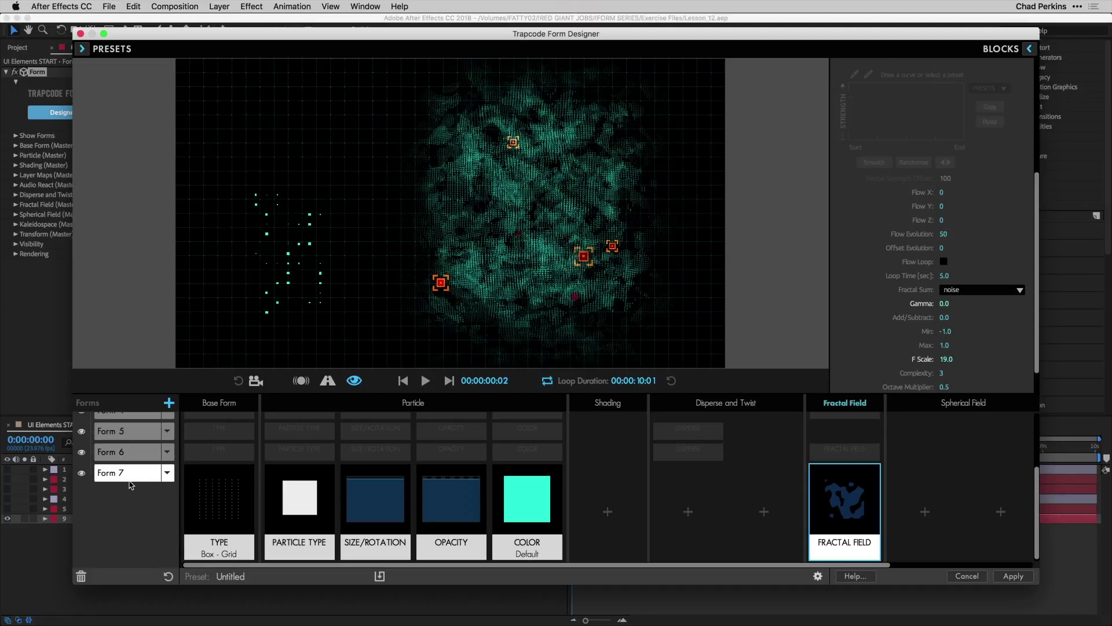
Duplicate Form 7 and change the copy's particle type to Sprite Colorize.
click(166, 473)
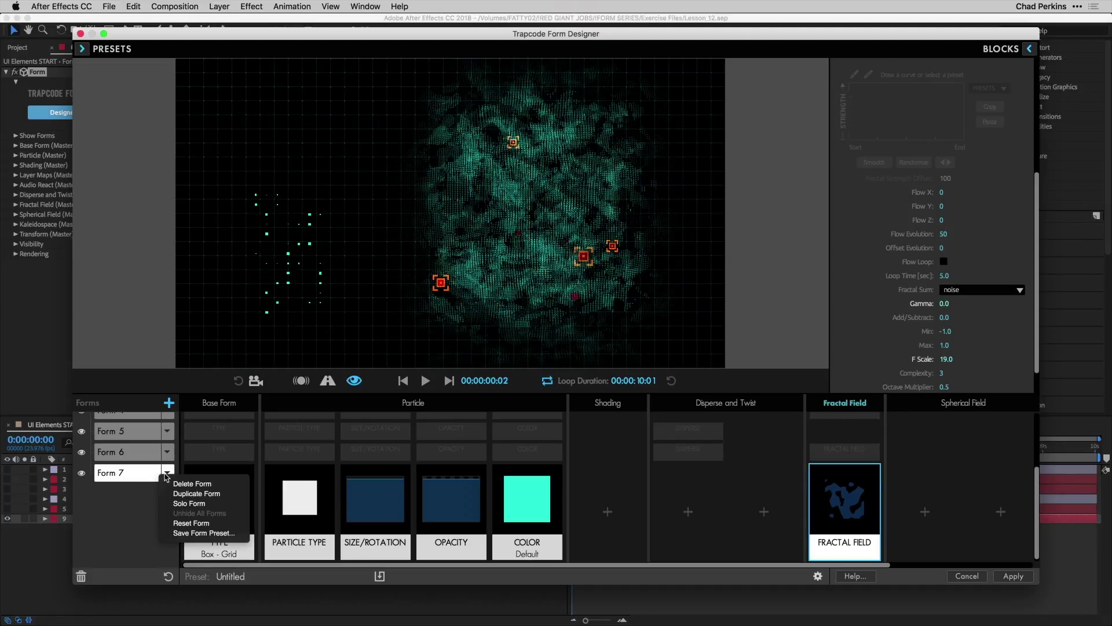
click(185, 494)
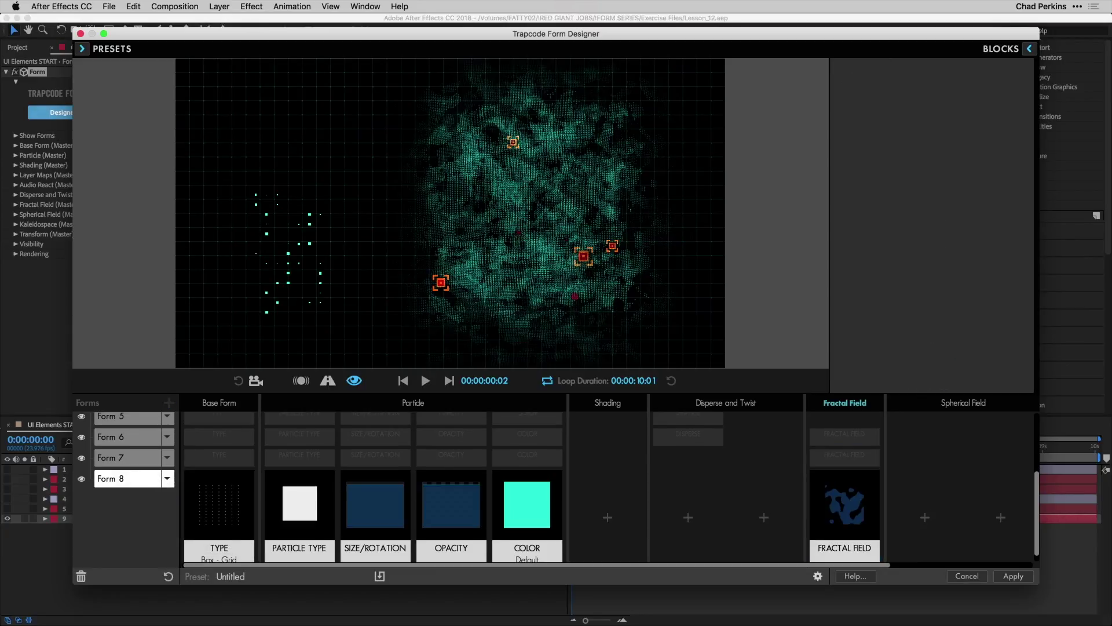
click(279, 501)
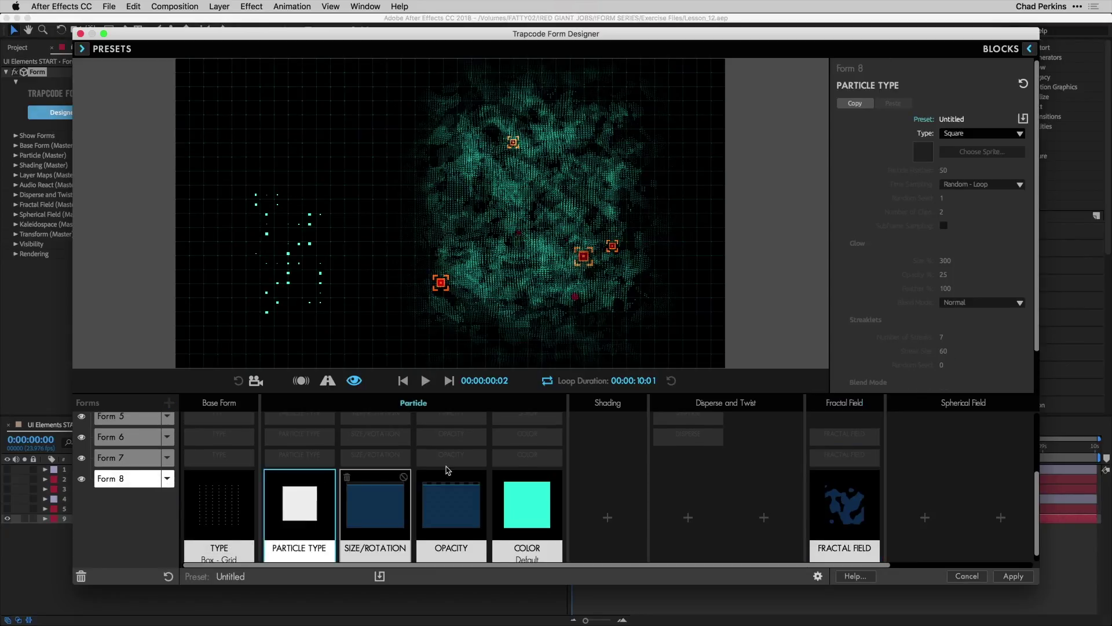
click(961, 134)
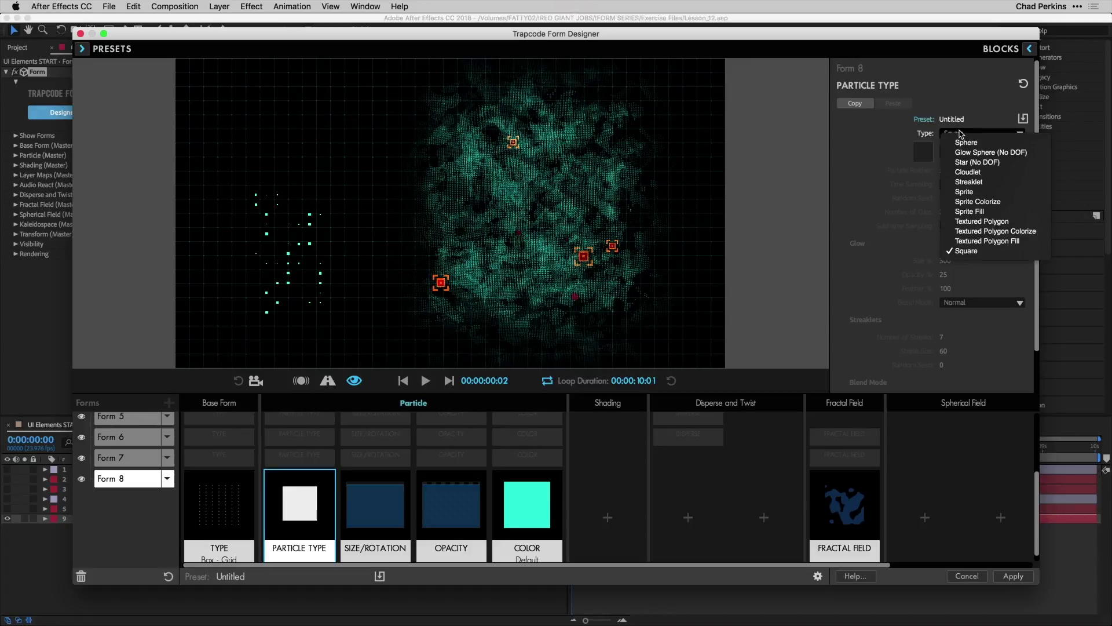
click(991, 201)
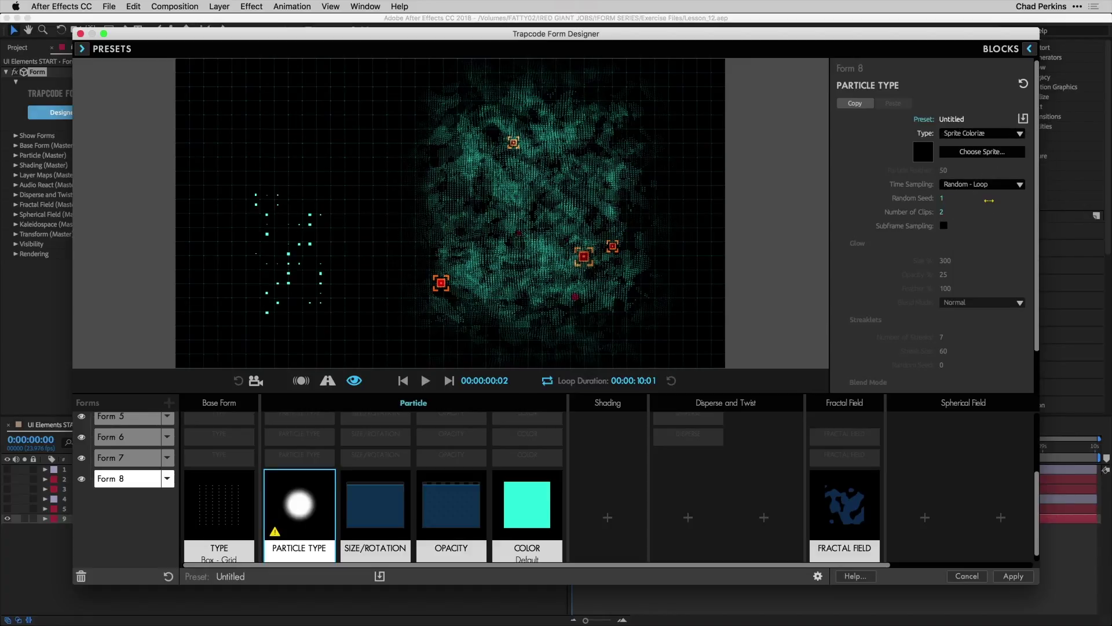
Assign the Square Outline sprite from the 2D Shapes collection to Form 8's particles.
click(982, 153)
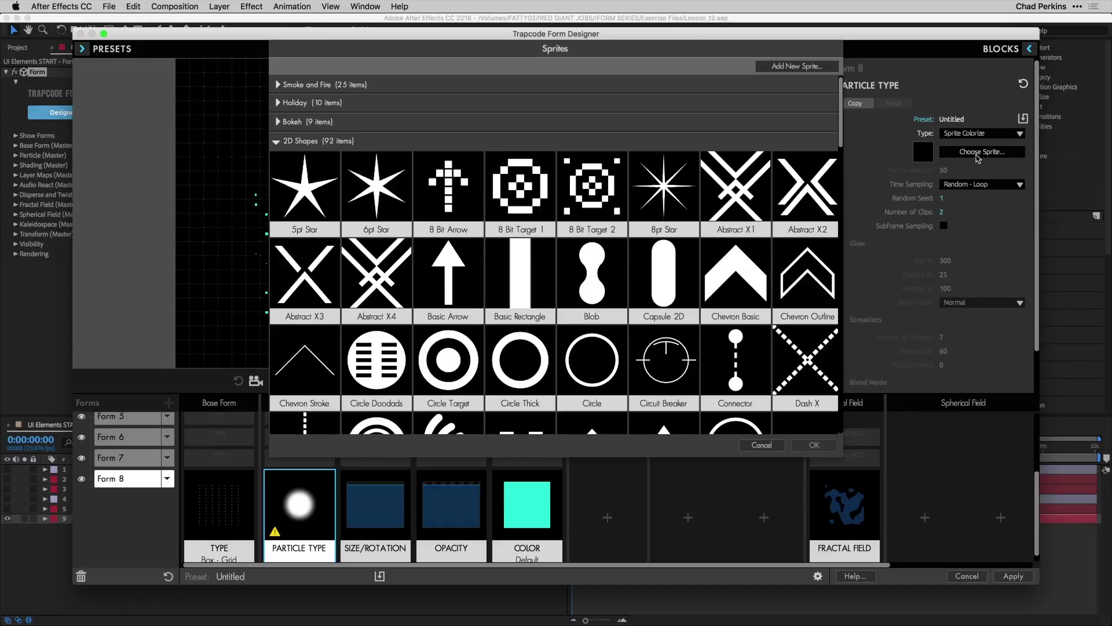
scroll(556, 336, down, 5)
scroll(556, 336, down, 5)
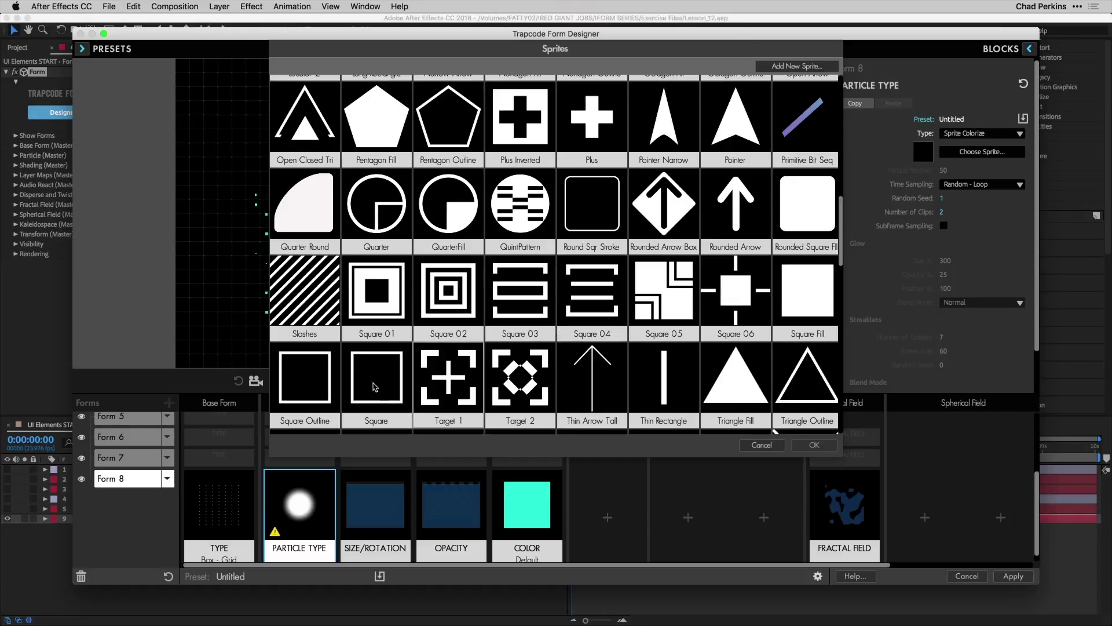
click(295, 387)
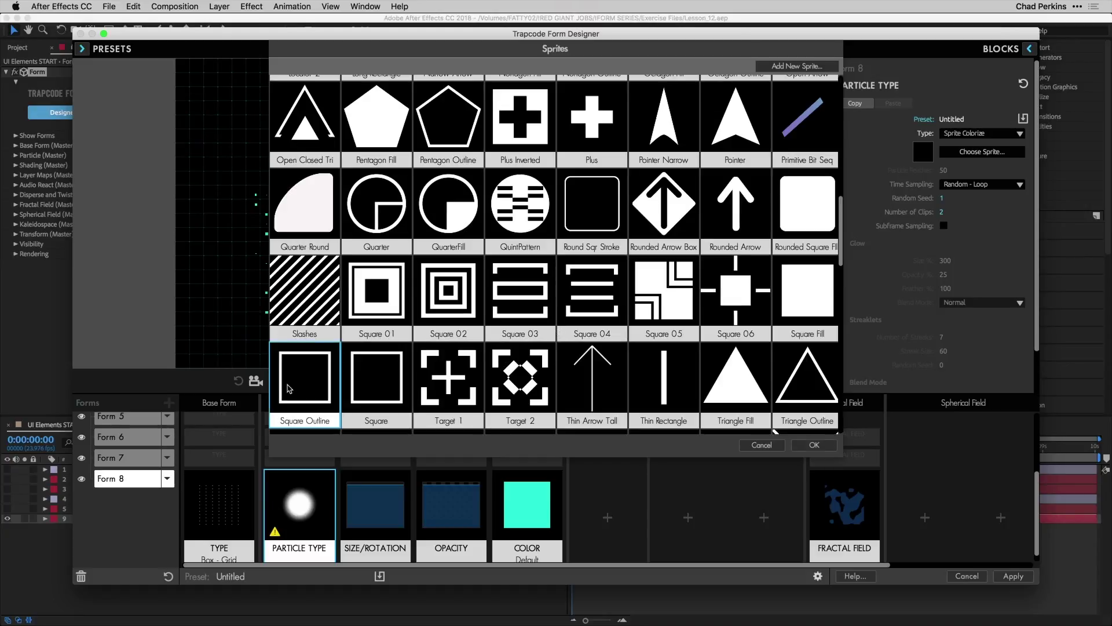
click(814, 445)
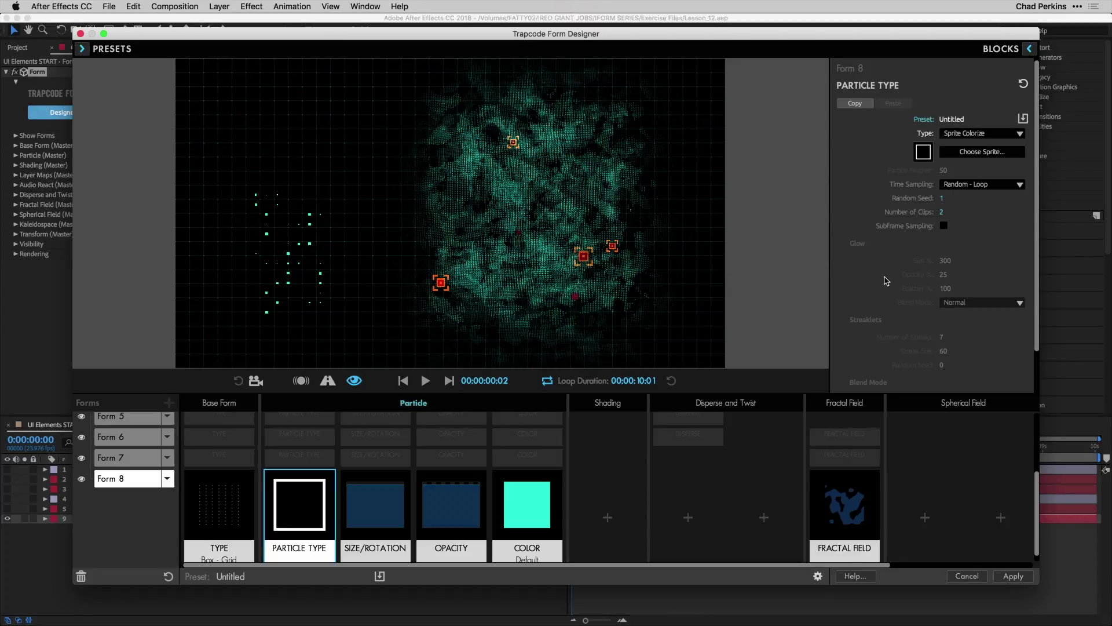
scroll(884, 281, down, 2)
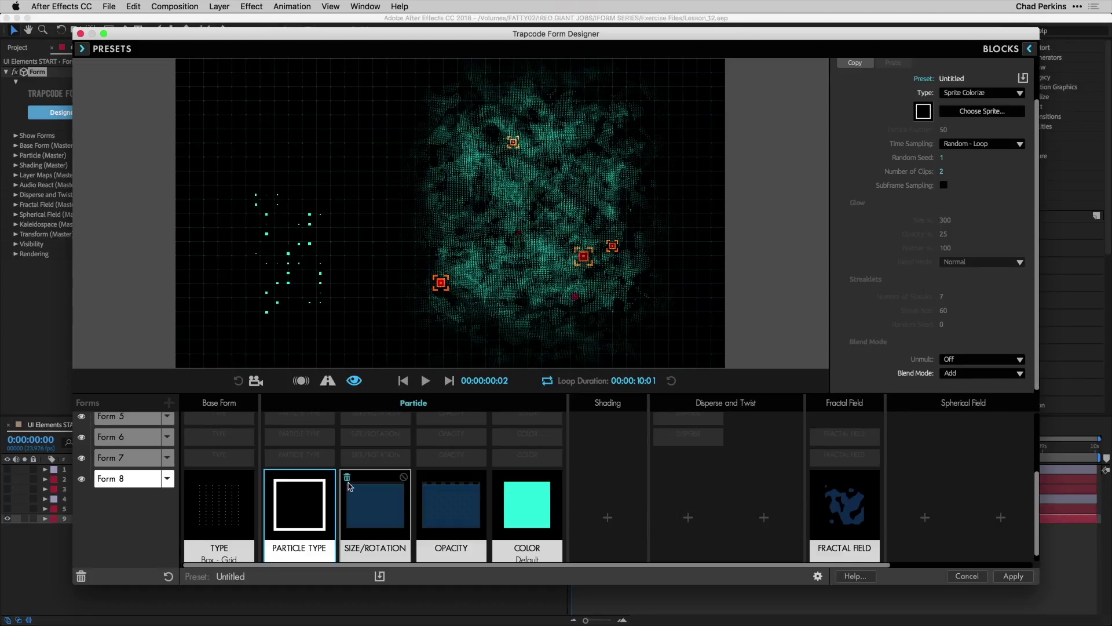
Increase Form 8's particle size so the square outlines surround the small squares.
click(366, 508)
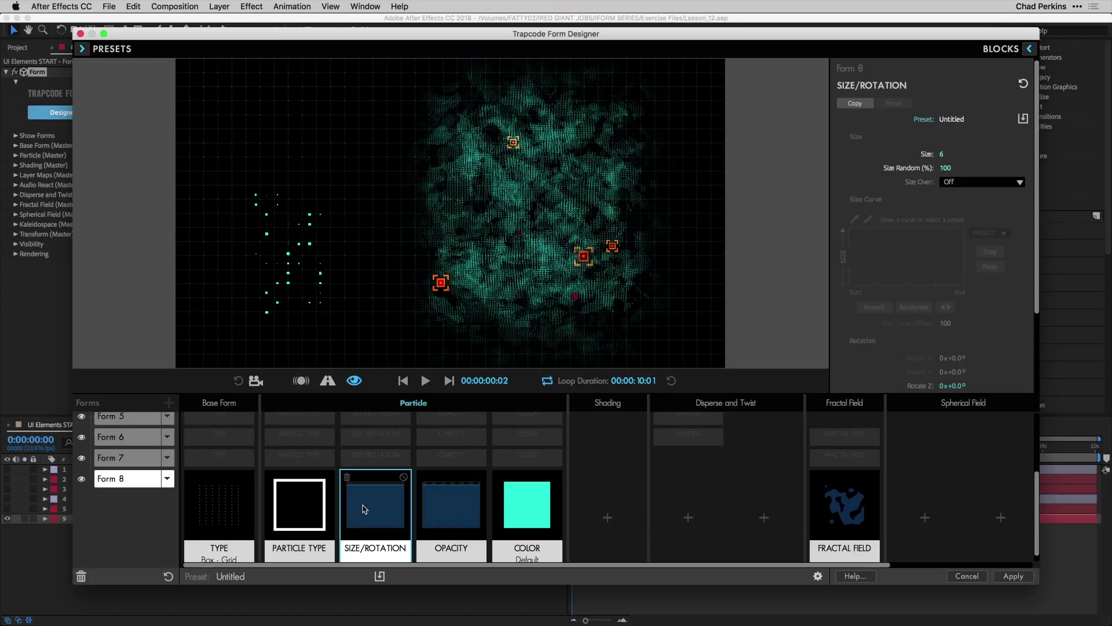
click(941, 154)
key(Return)
Set Form 8's particle opacity to 50 with an Opacity Random of 100%.
click(441, 499)
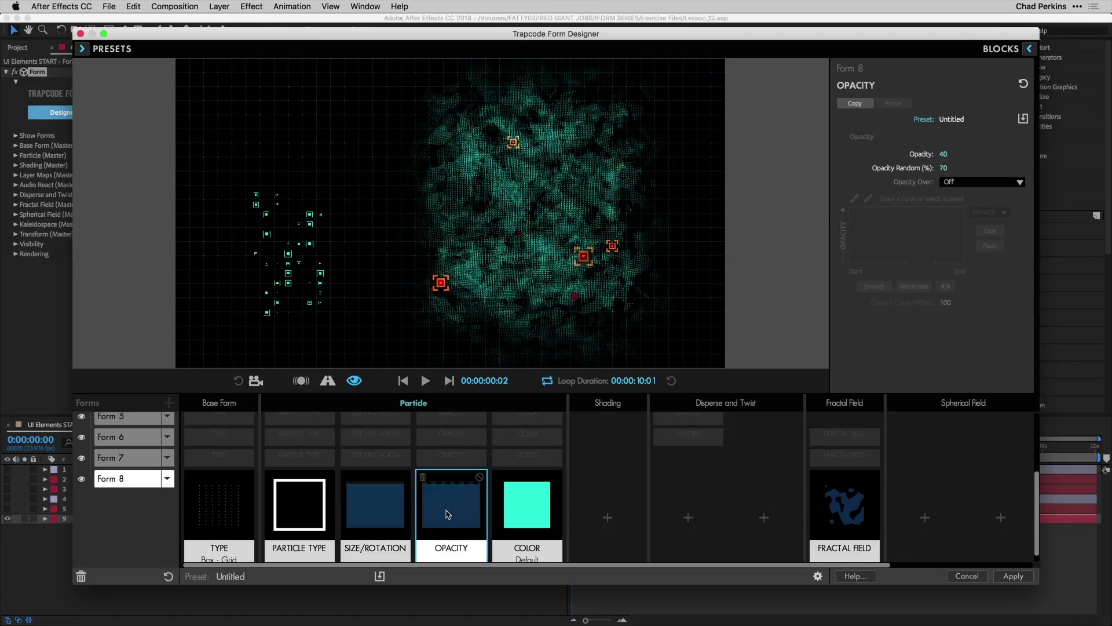
click(942, 155)
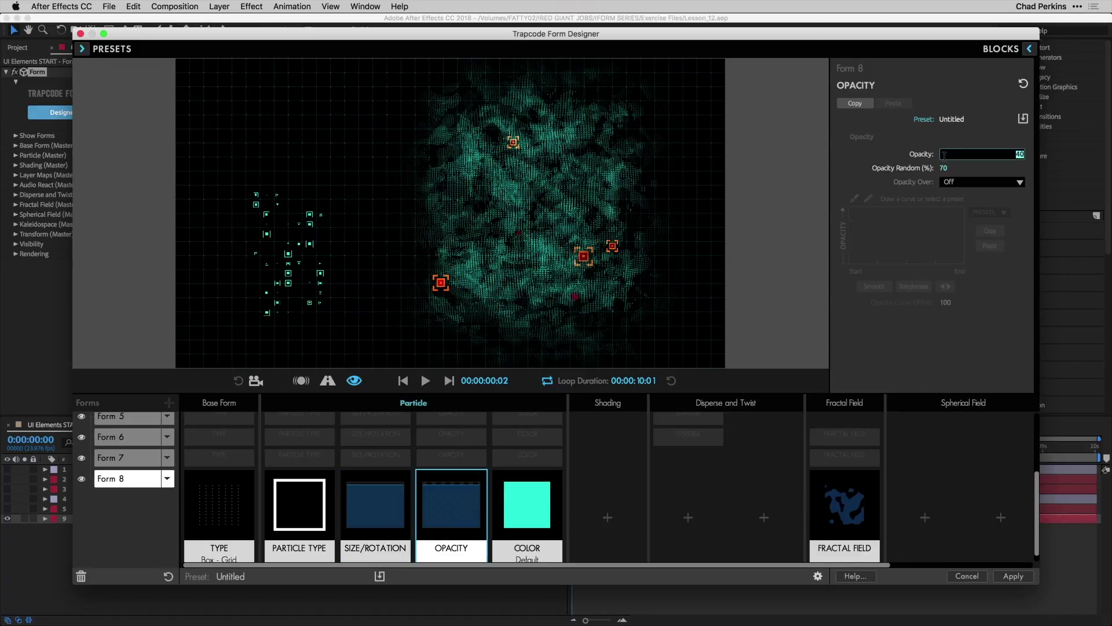
key(Return)
click(944, 168)
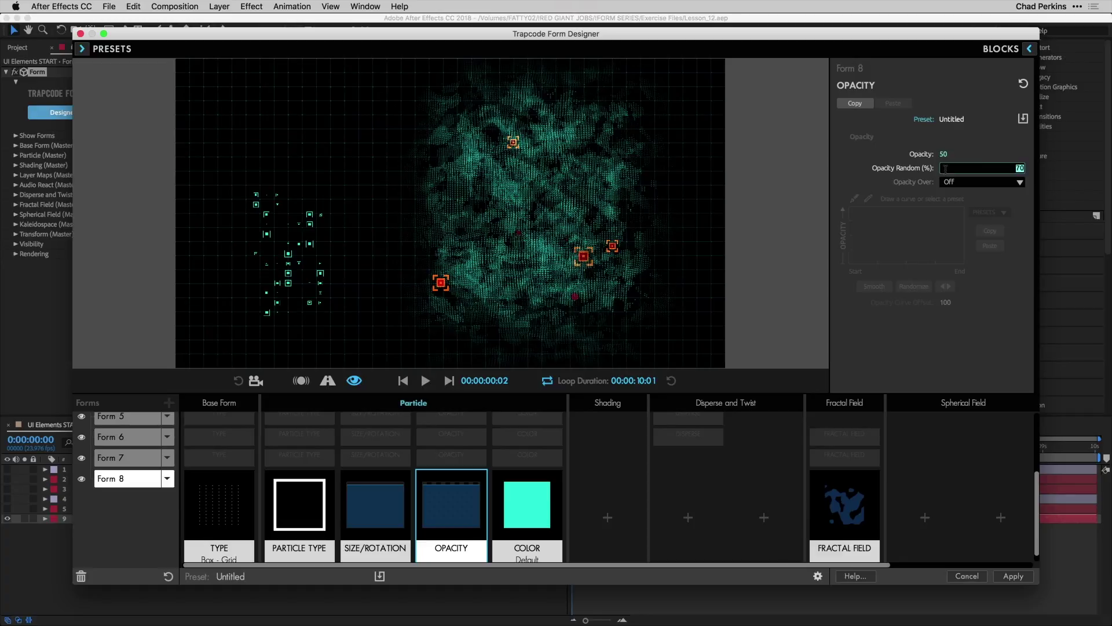
key(Return)
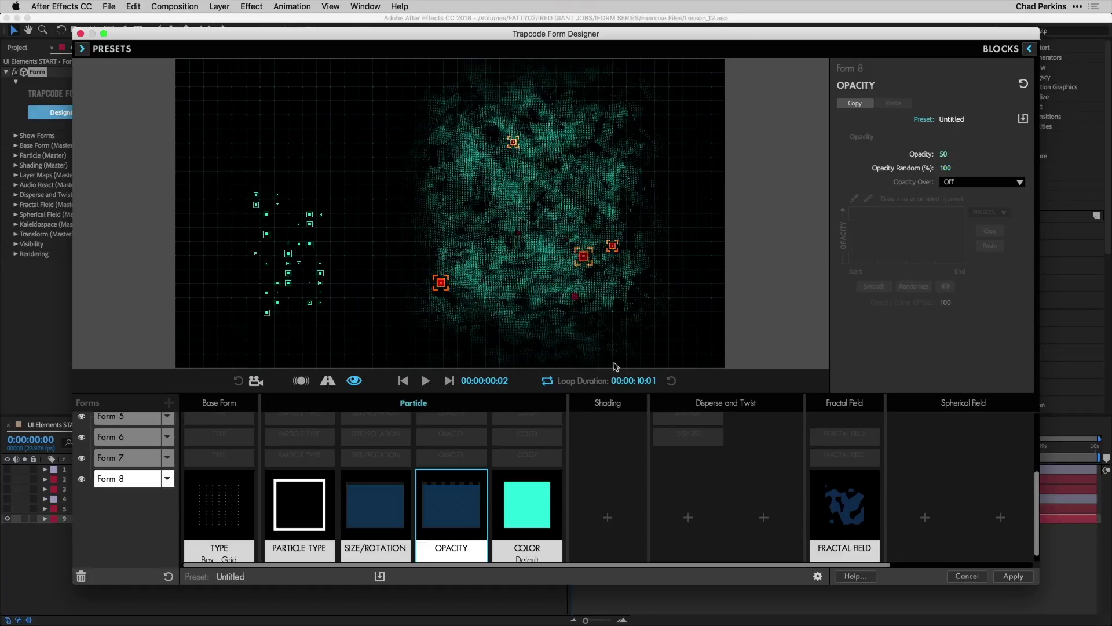
Set Form 8's particle color to red with hue 359°, saturation 100% and brightness 100%.
click(511, 532)
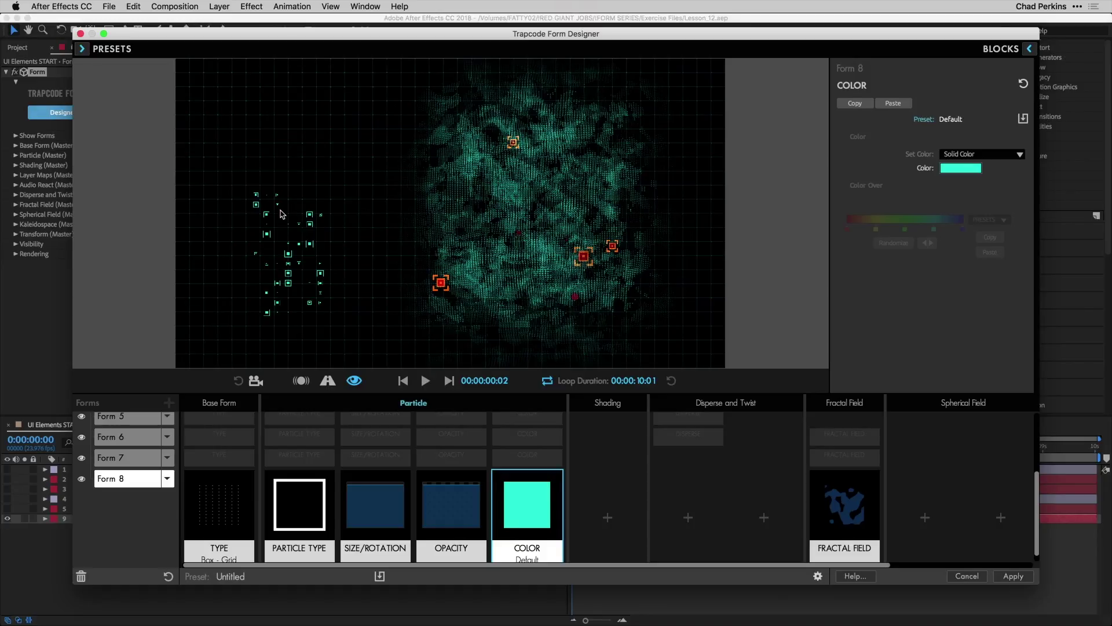
click(961, 168)
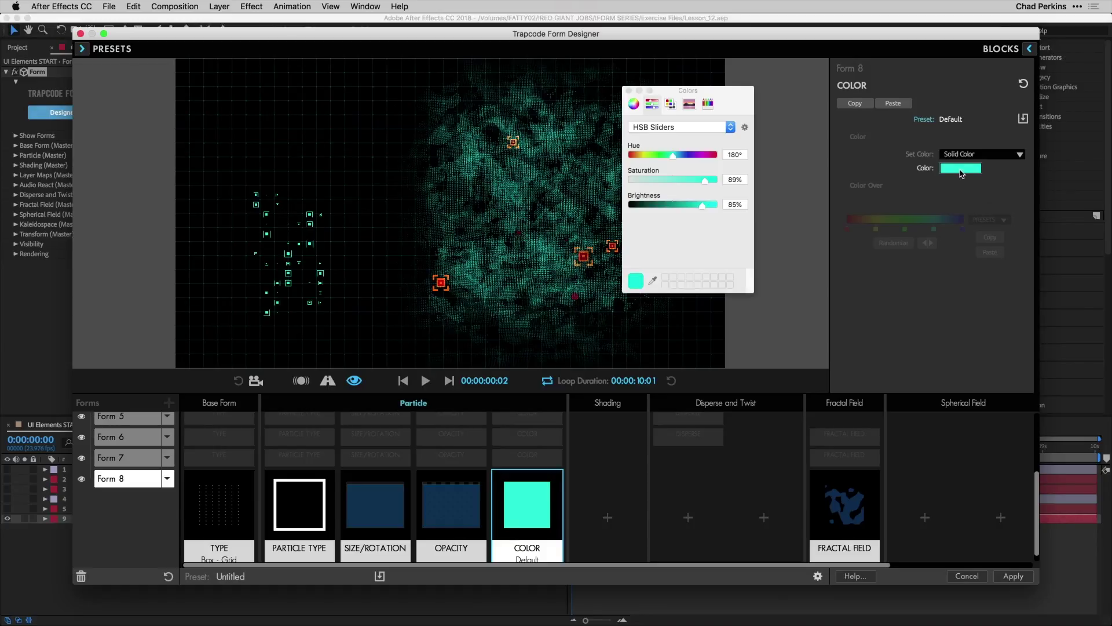
drag(673, 157, 716, 205)
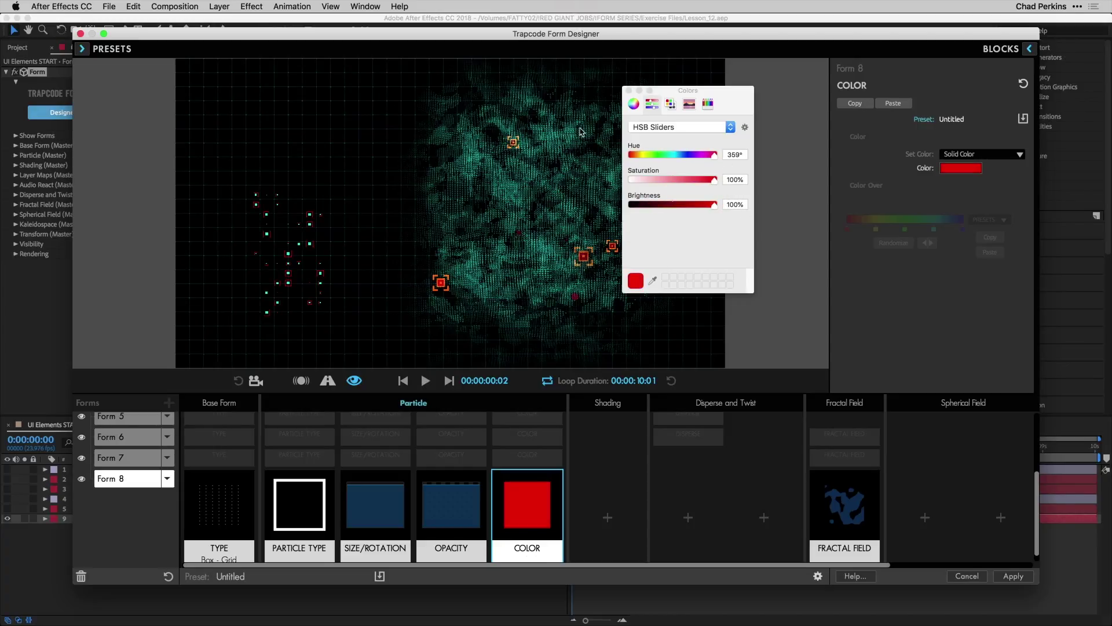
click(630, 90)
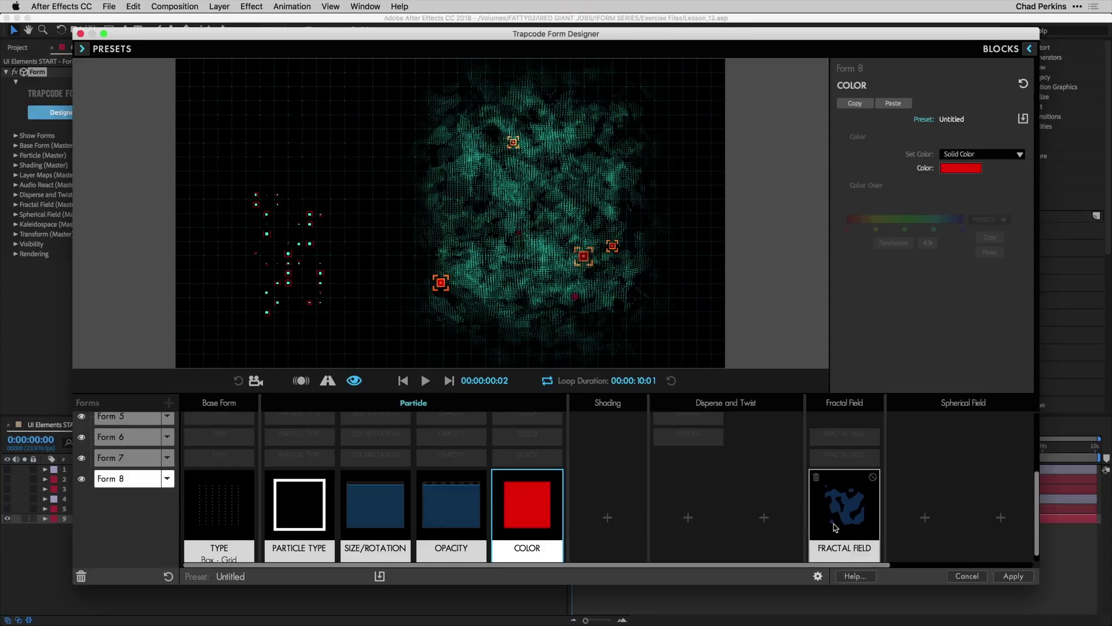
Set the Affect Opacity of Form 8's fractal field to 100.
click(862, 517)
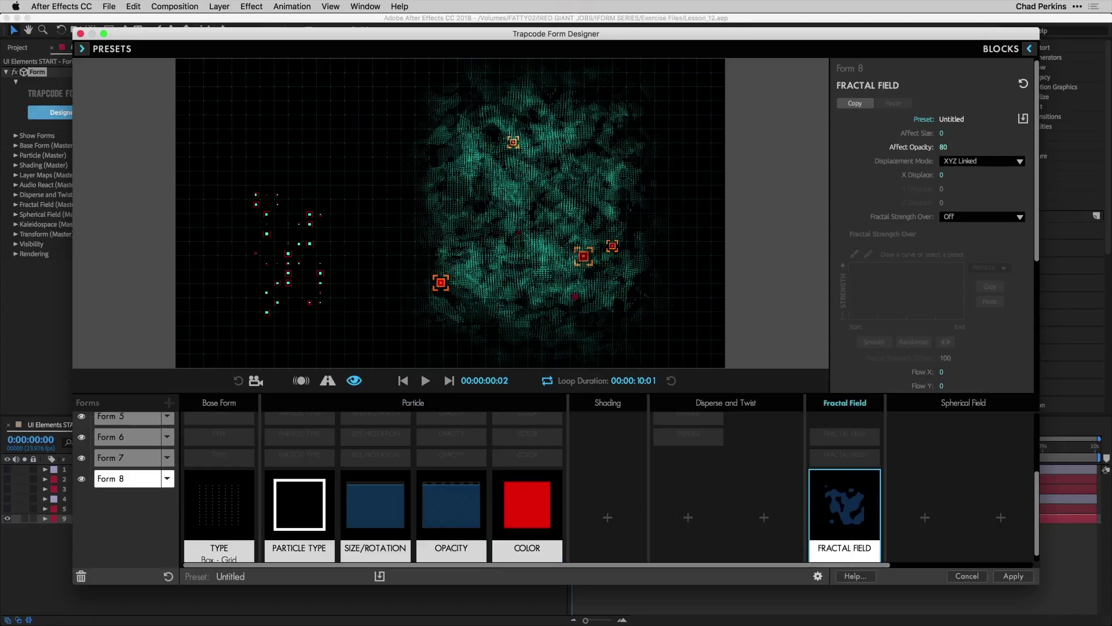
click(946, 146)
text(100)
key(Return)
Set the Gamma of Form 8's fractal field to 1.5 and its F Scale to 15, and apply the design.
scroll(866, 281, down, 4)
scroll(865, 288, down, 1)
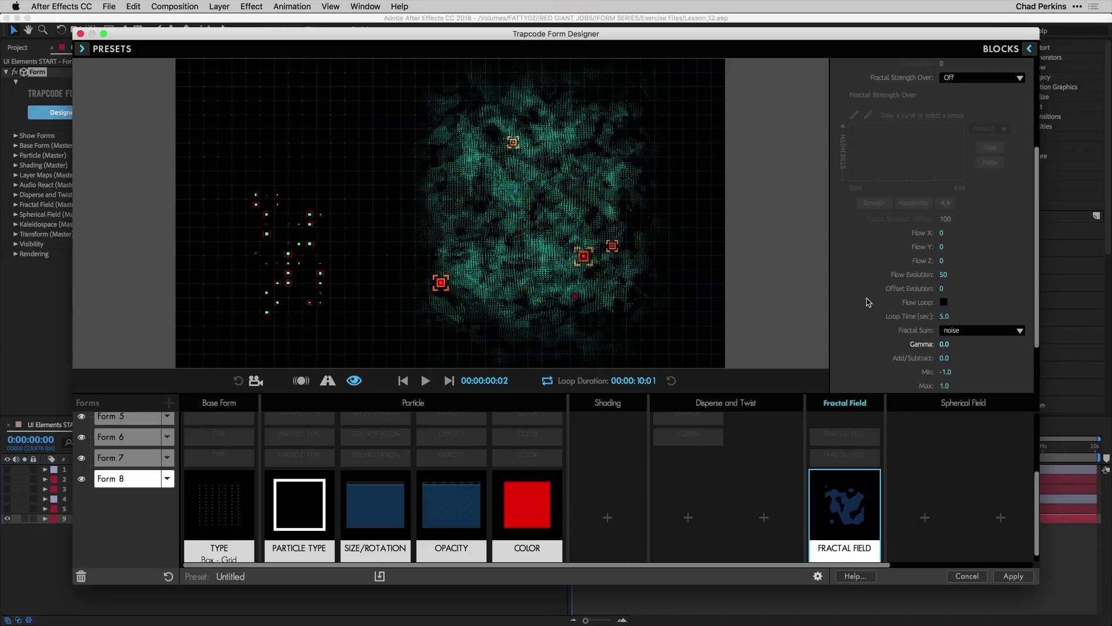
click(943, 345)
key(Return)
scroll(887, 333, down, 1)
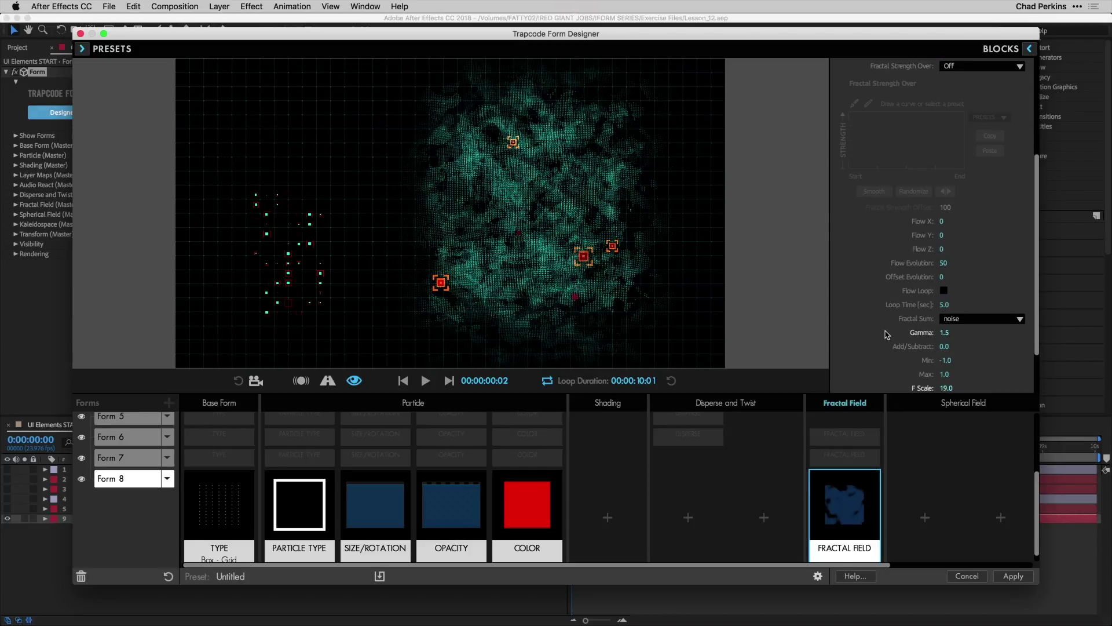
click(946, 370)
text(15)
key(Return)
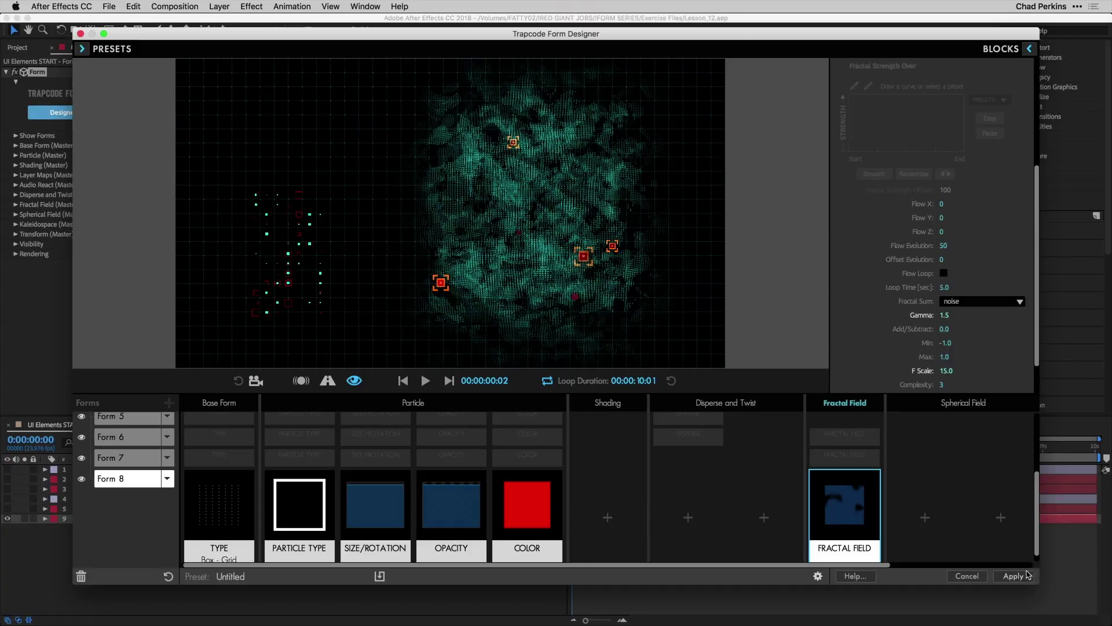
click(1014, 576)
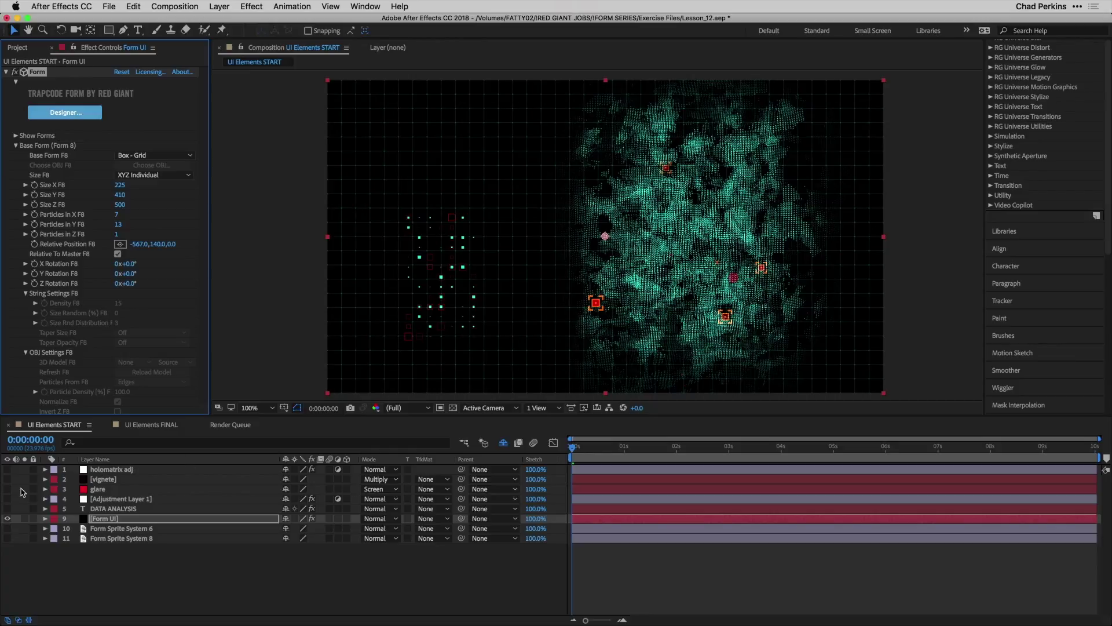
Make the DATA ANALYSIS, Adjustment Layer 1, glare, vignete and holomatrix adj layers visible and select the glare layer to show its motion path.
click(6, 508)
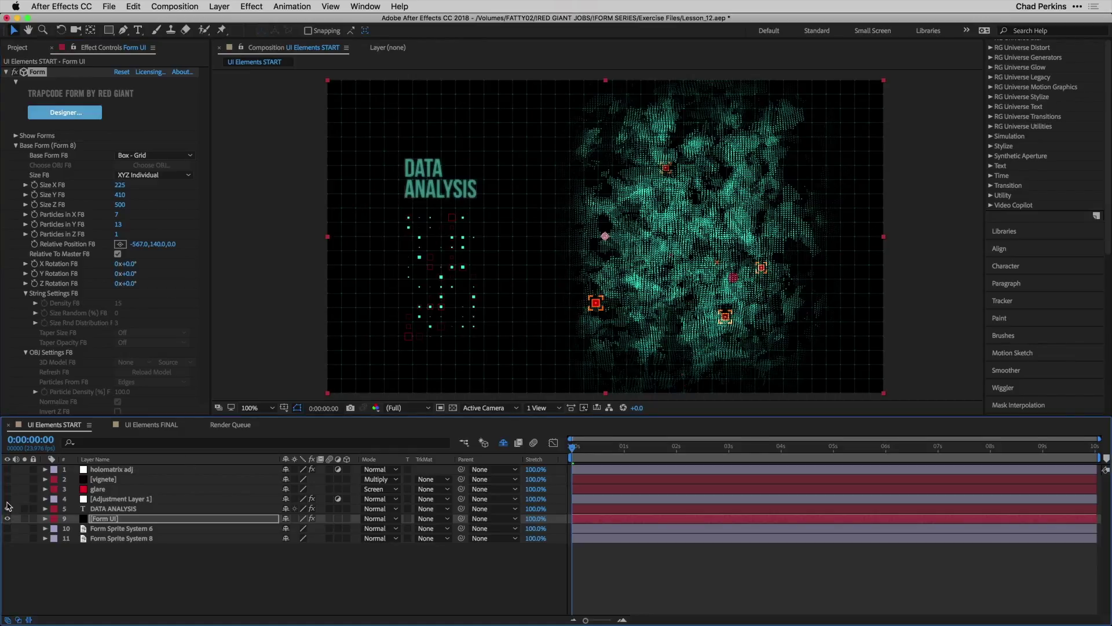
key(F2)
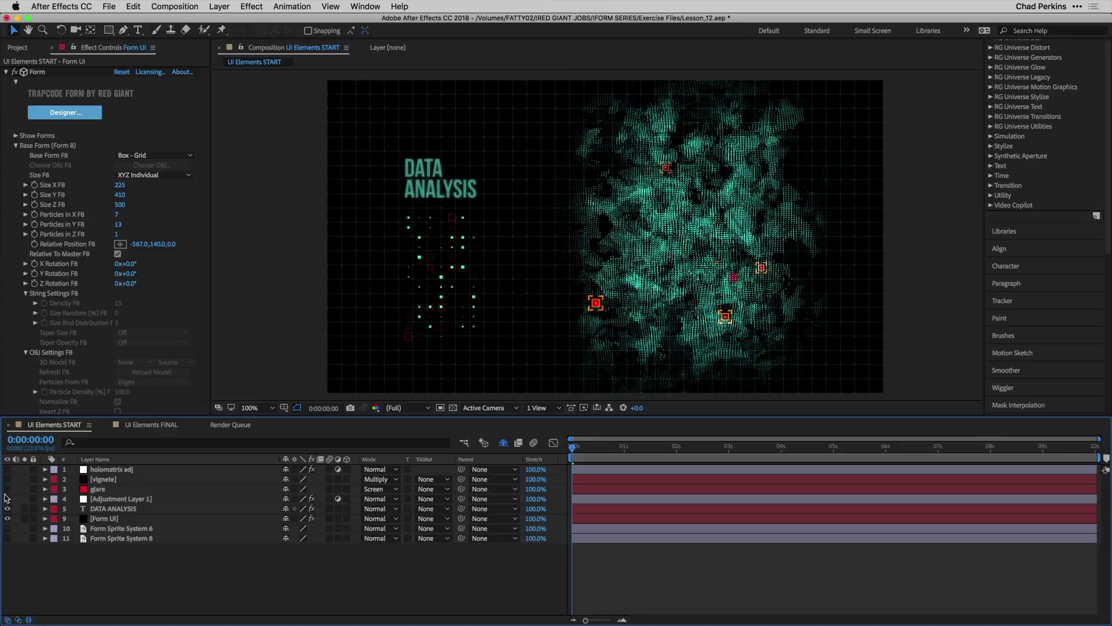
click(6, 499)
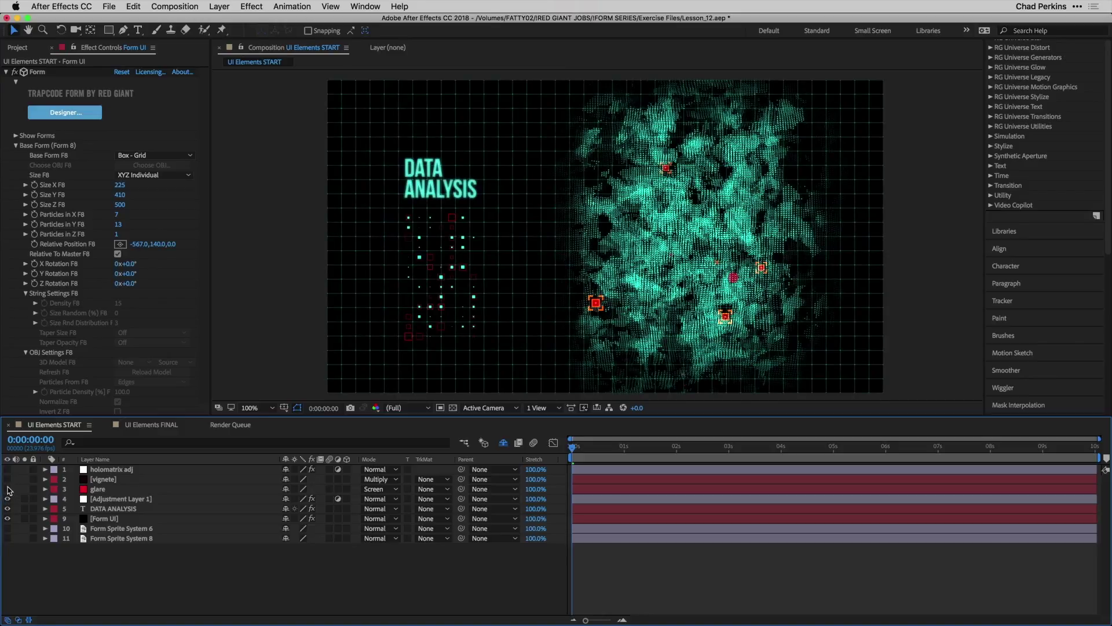
click(7, 489)
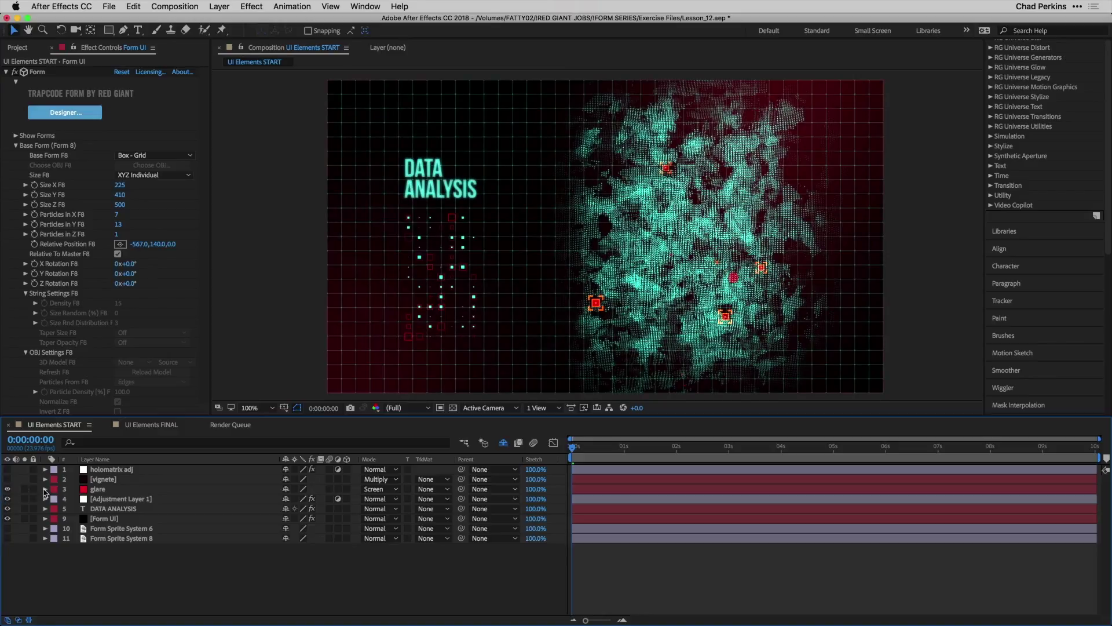
click(99, 489)
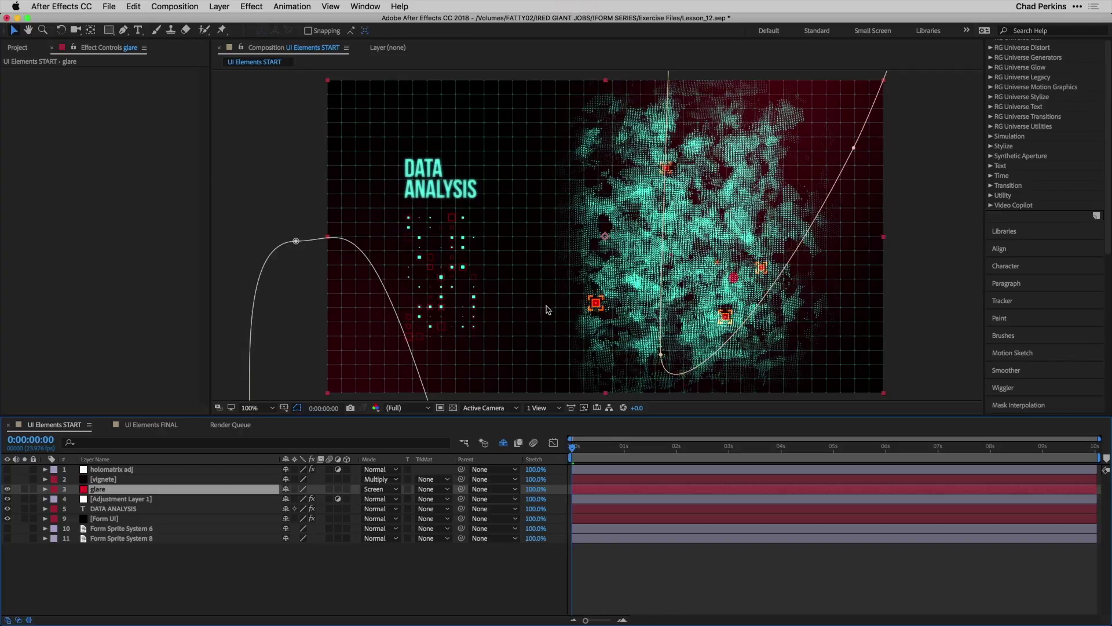
click(7, 479)
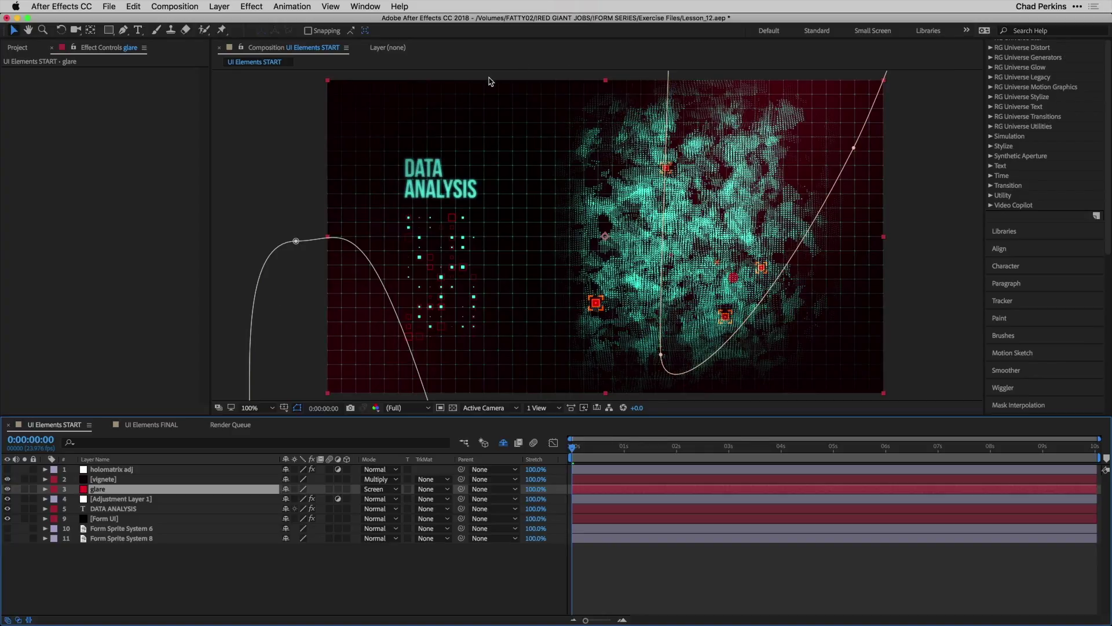
click(6, 470)
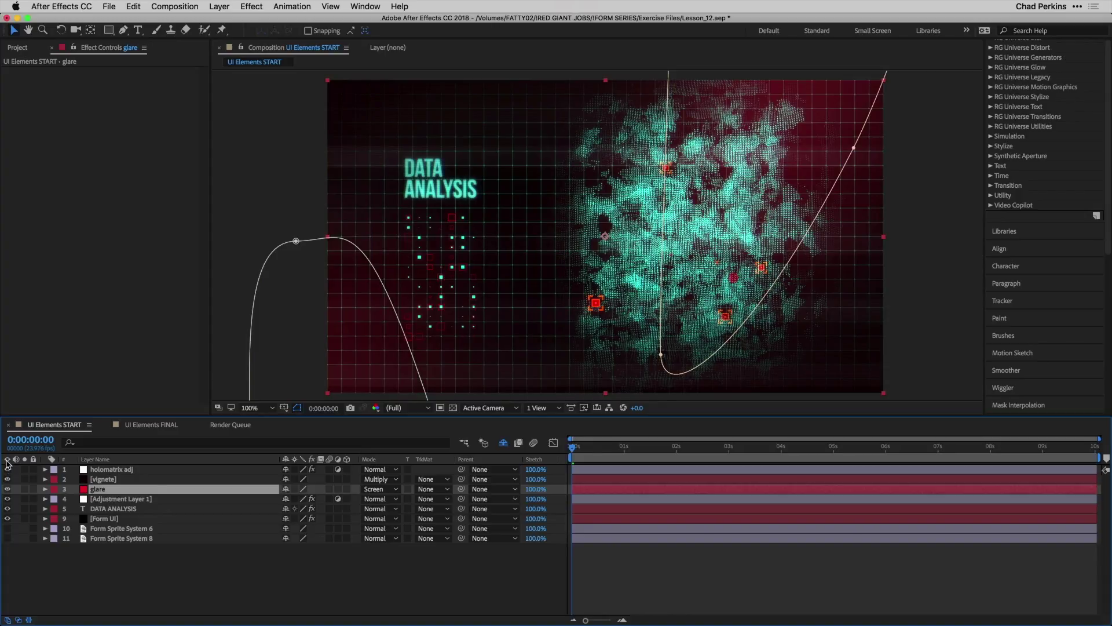